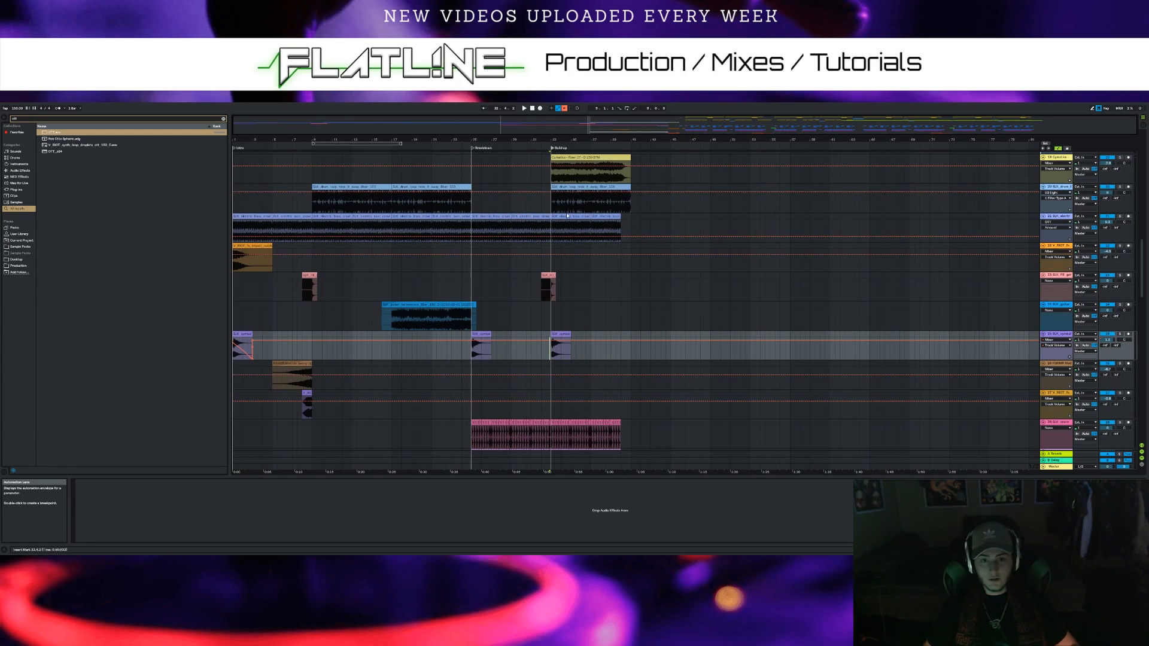
Look over the arrangement's tracks, from the synth and bass clips down to the percussion clips around the intro, breakdown and buildup
{"action": "scroll", "coordinate": [659, 189], "scroll_direction": "up", "scroll_amount": 5}
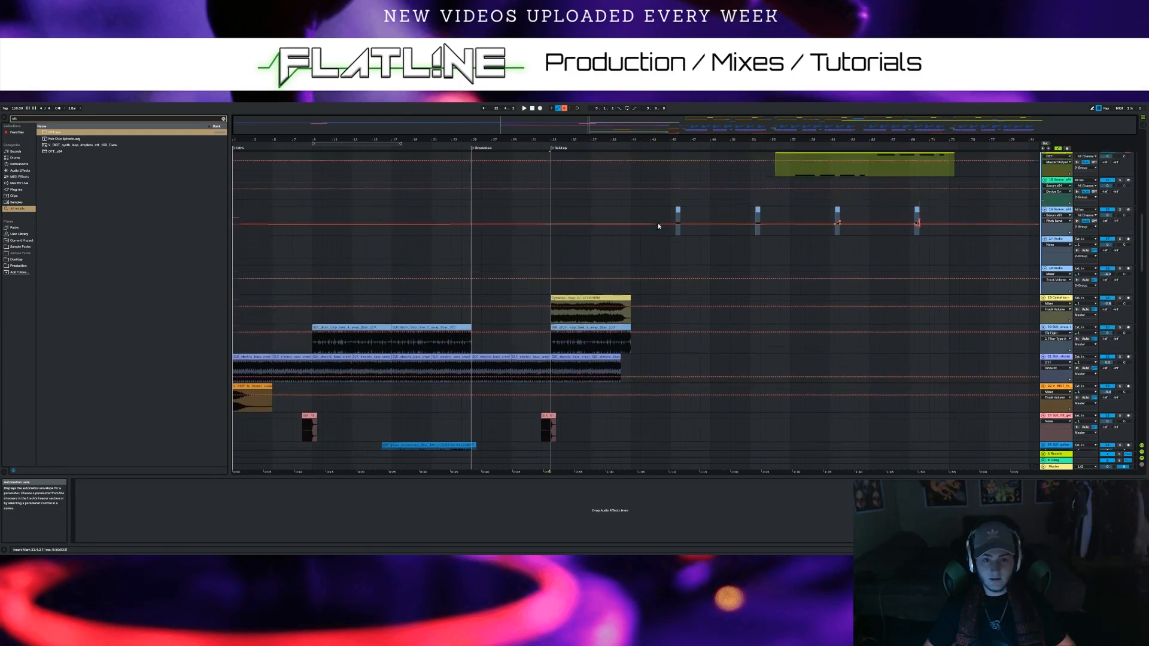
{"action": "scroll", "coordinate": [658, 220], "scroll_direction": "up", "scroll_amount": 3}
{"action": "scroll", "coordinate": [575, 197], "scroll_direction": "up", "scroll_amount": 3}
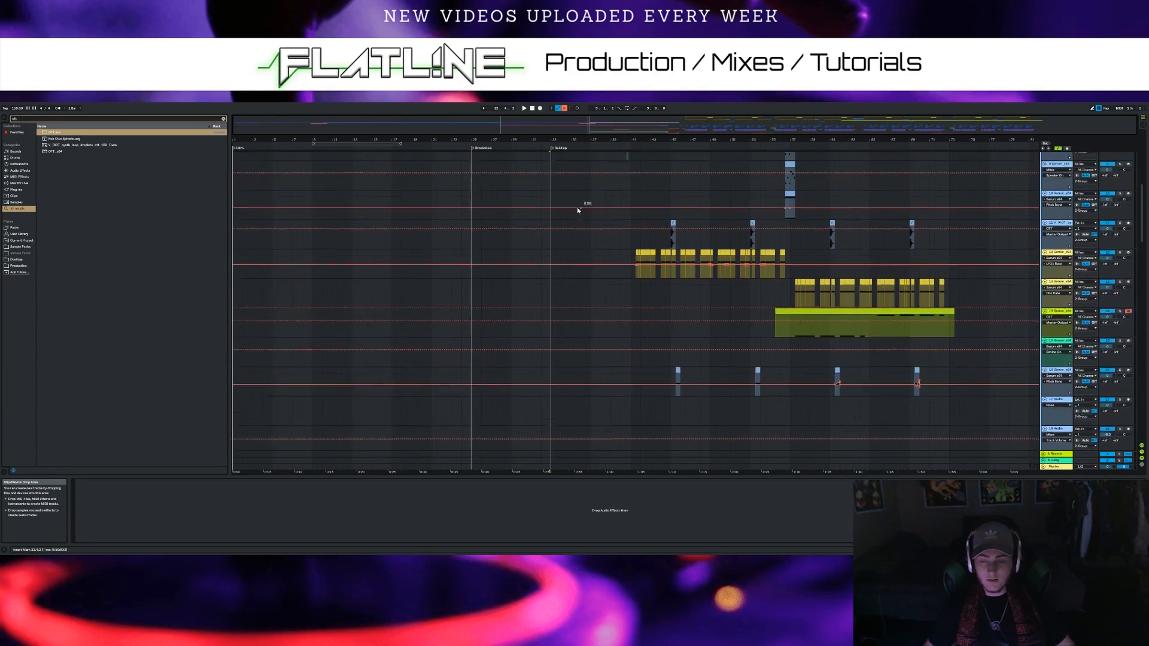
{"action": "scroll", "coordinate": [580, 204], "scroll_direction": "up", "scroll_amount": 2}
{"action": "scroll", "coordinate": [583, 234], "scroll_direction": "down", "scroll_amount": 4}
{"action": "scroll", "coordinate": [581, 245], "scroll_direction": "down", "scroll_amount": 8}
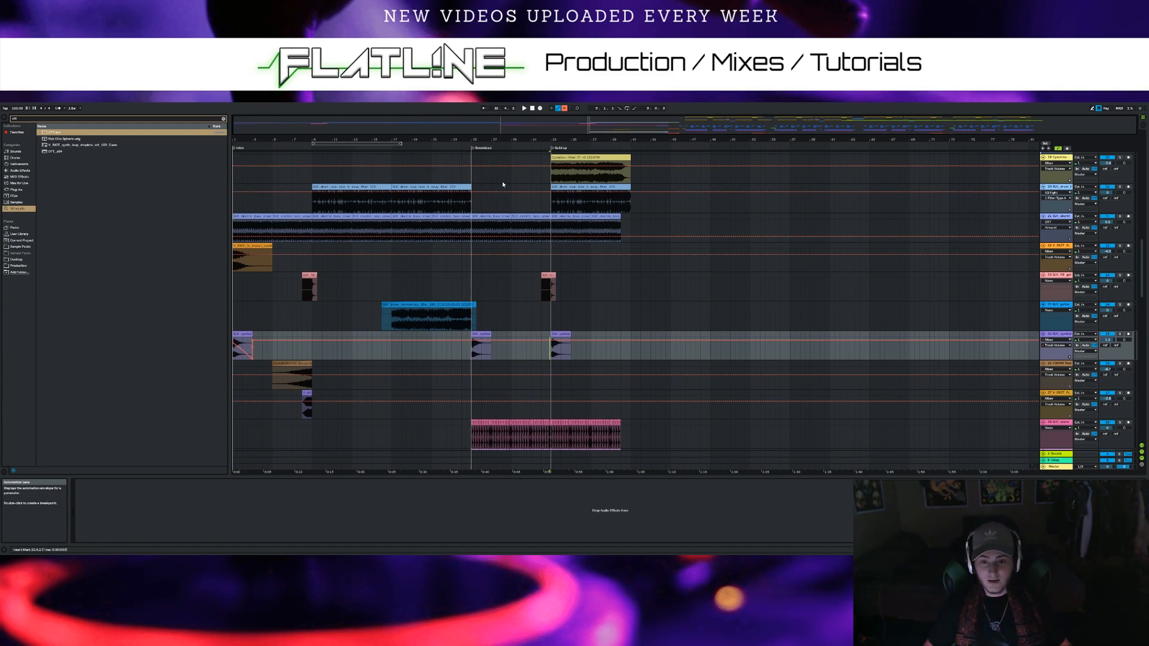
{"action": "scroll", "coordinate": [576, 292], "scroll_direction": "down", "scroll_amount": 2}
{"action": "scroll", "coordinate": [576, 292], "scroll_direction": "down", "scroll_amount": 1}
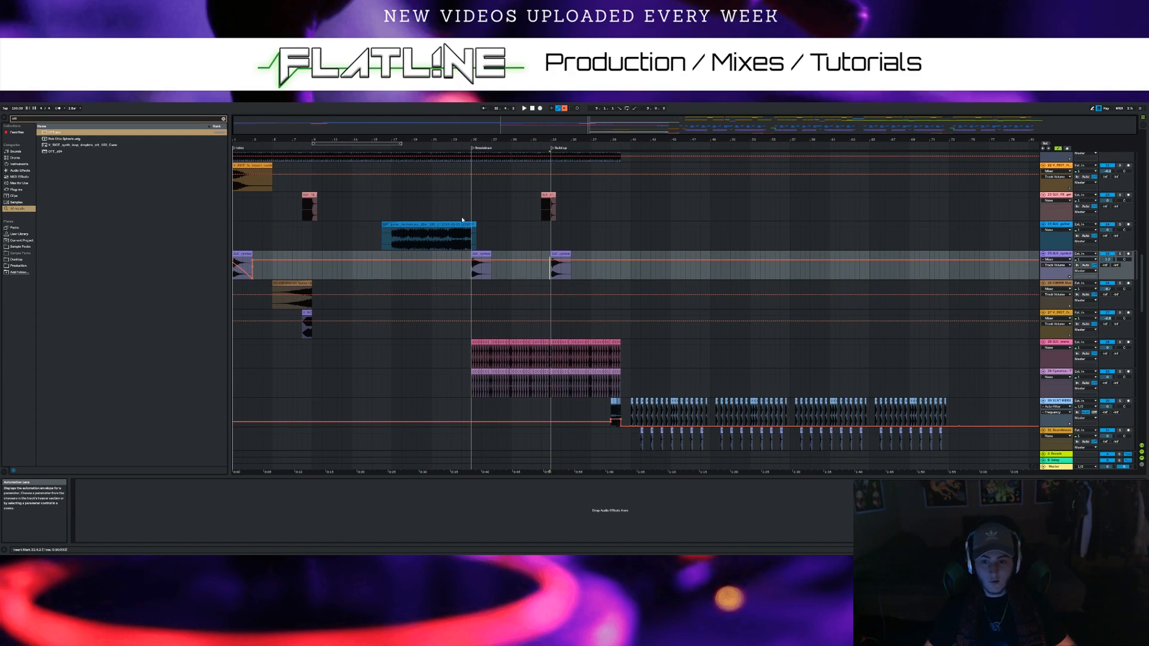
{"action": "scroll", "coordinate": [390, 272], "scroll_direction": "up", "scroll_amount": 1}
{"action": "scroll", "coordinate": [395, 269], "scroll_direction": "up", "scroll_amount": 2}
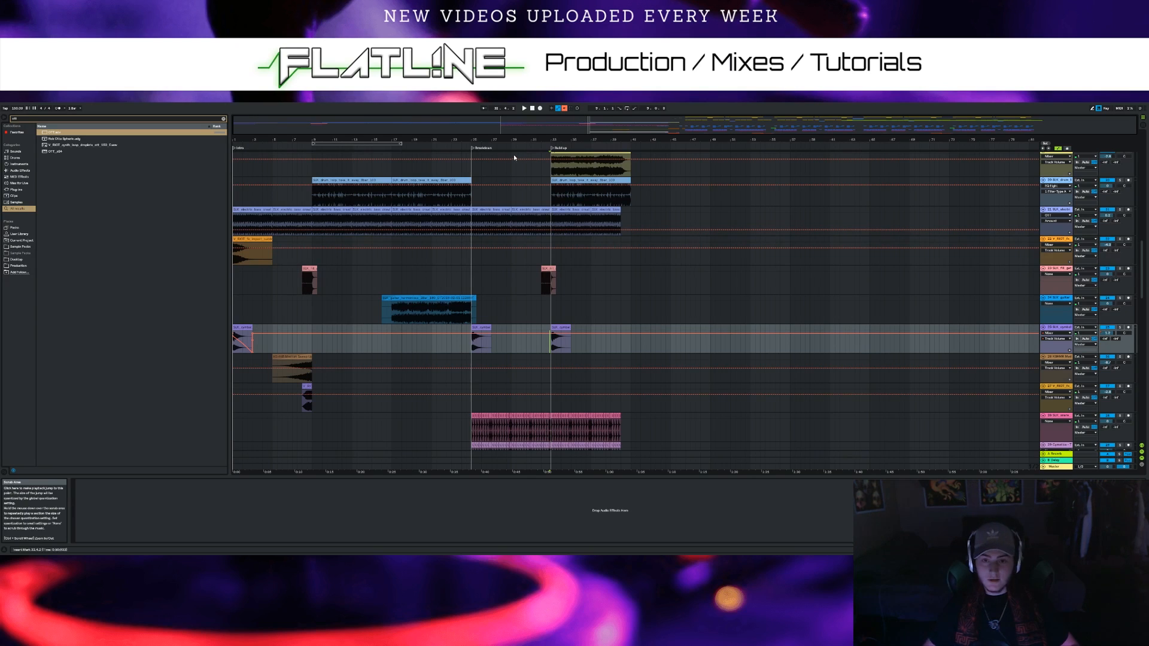
Add a locator named Drop 1 at bar 41, where the buildup ends
{"action": "right_click", "coordinate": [475, 156]}
{"action": "left_click", "coordinate": [477, 119]}
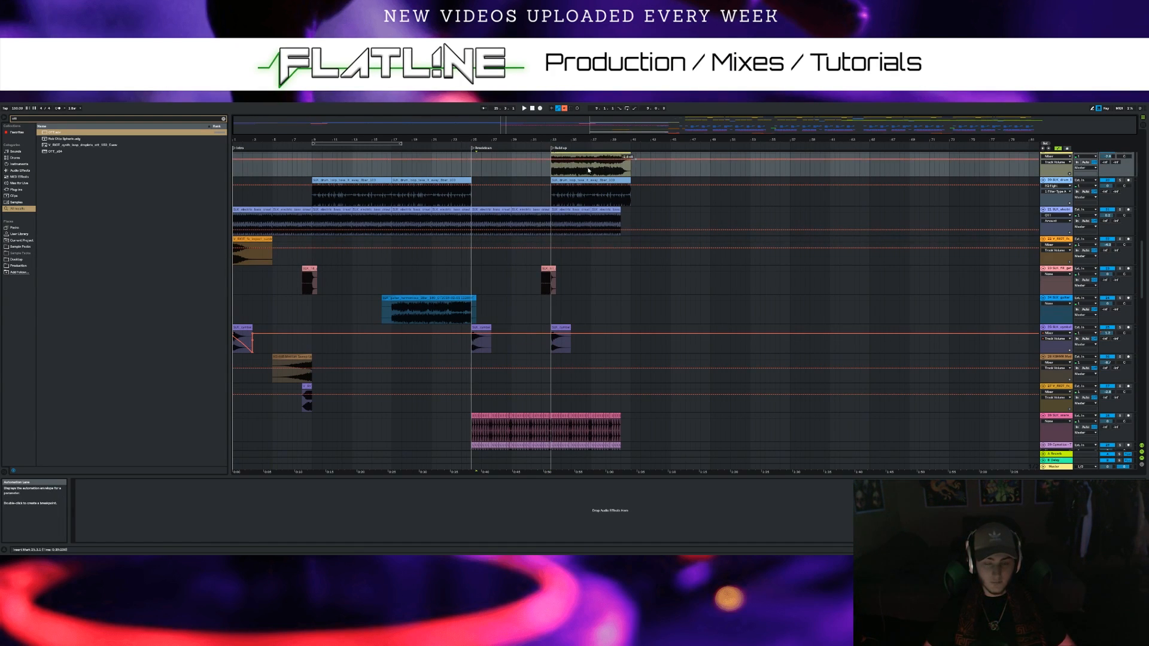
{"action": "scroll", "coordinate": [630, 149], "scroll_direction": "up", "scroll_amount": 5}
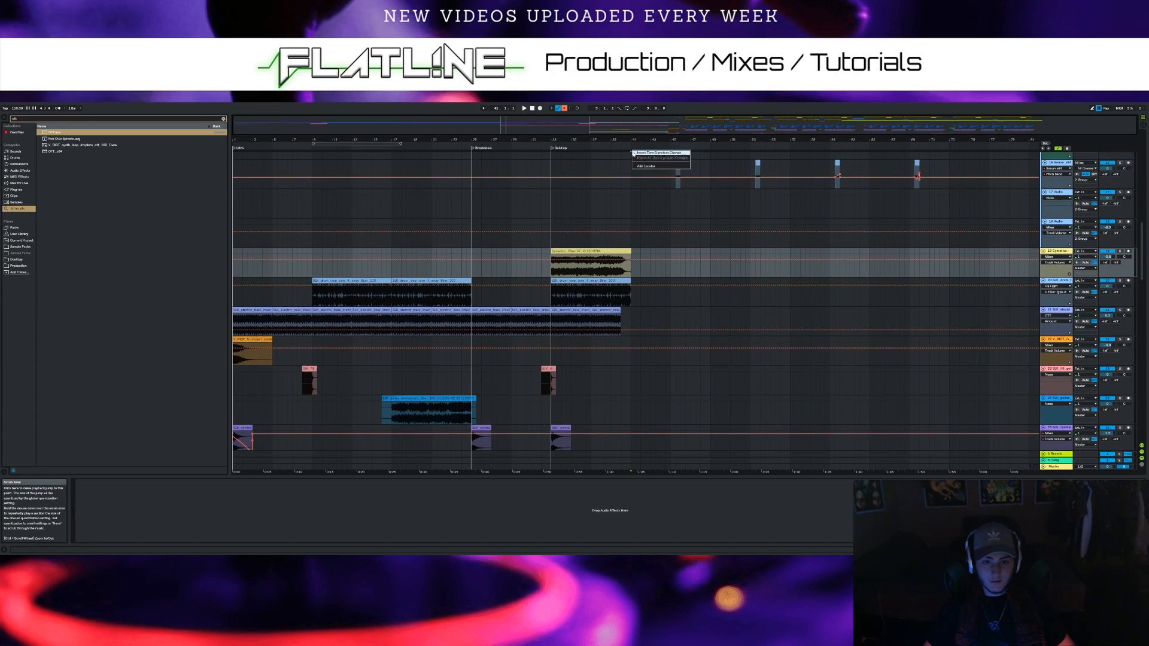
{"action": "left_click", "coordinate": [631, 149]}
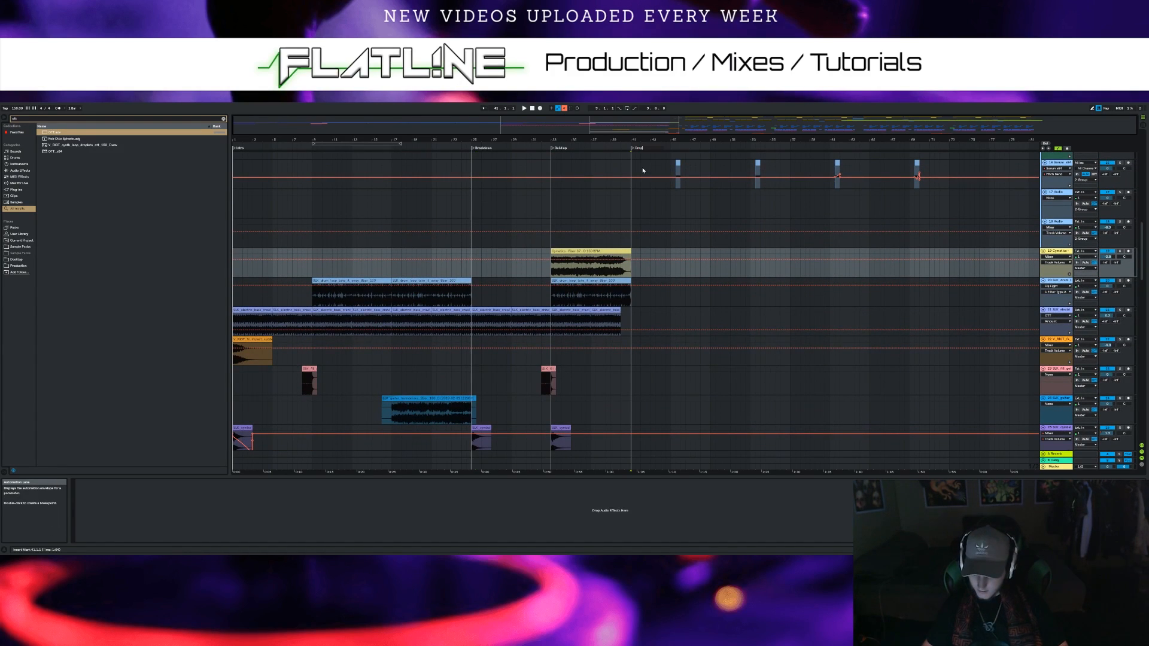
Examine which tracks and clips play before and after the Drop 1 locator, across the full track list
{"action": "scroll", "coordinate": [634, 238], "scroll_direction": "down", "scroll_amount": 5}
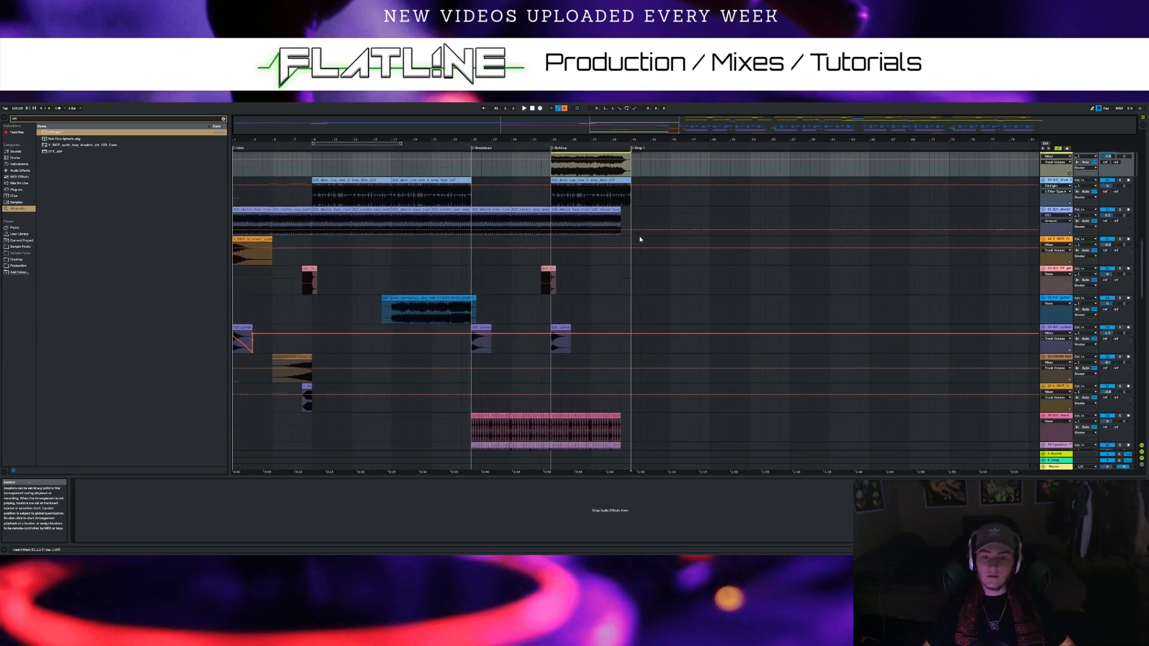
{"action": "scroll", "coordinate": [632, 240], "scroll_direction": "down", "scroll_amount": 3}
{"action": "scroll", "coordinate": [608, 249], "scroll_direction": "up", "scroll_amount": 6}
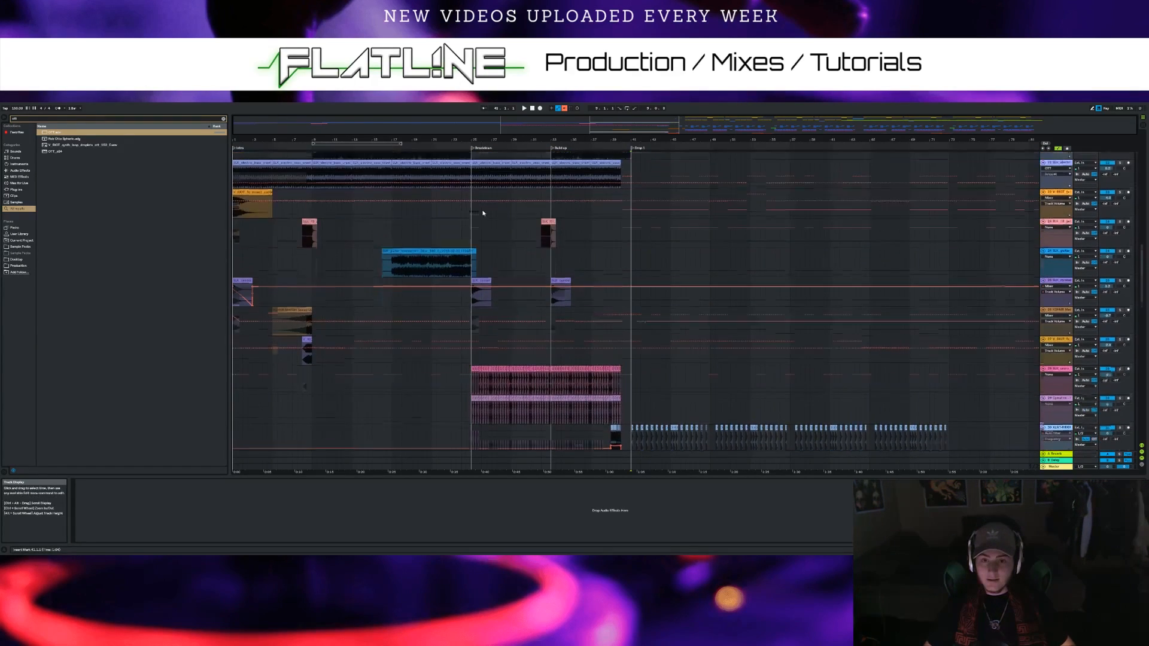
{"action": "scroll", "coordinate": [482, 211], "scroll_direction": "up", "scroll_amount": 6}
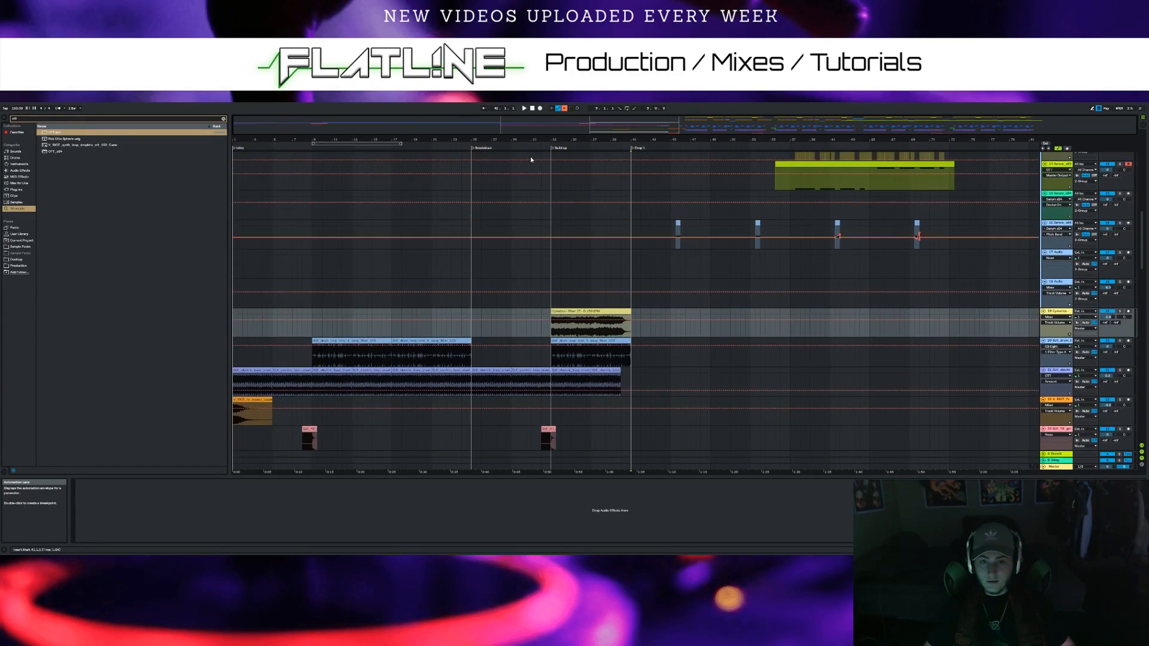
{"action": "scroll", "coordinate": [398, 217], "scroll_direction": "up", "scroll_amount": 4}
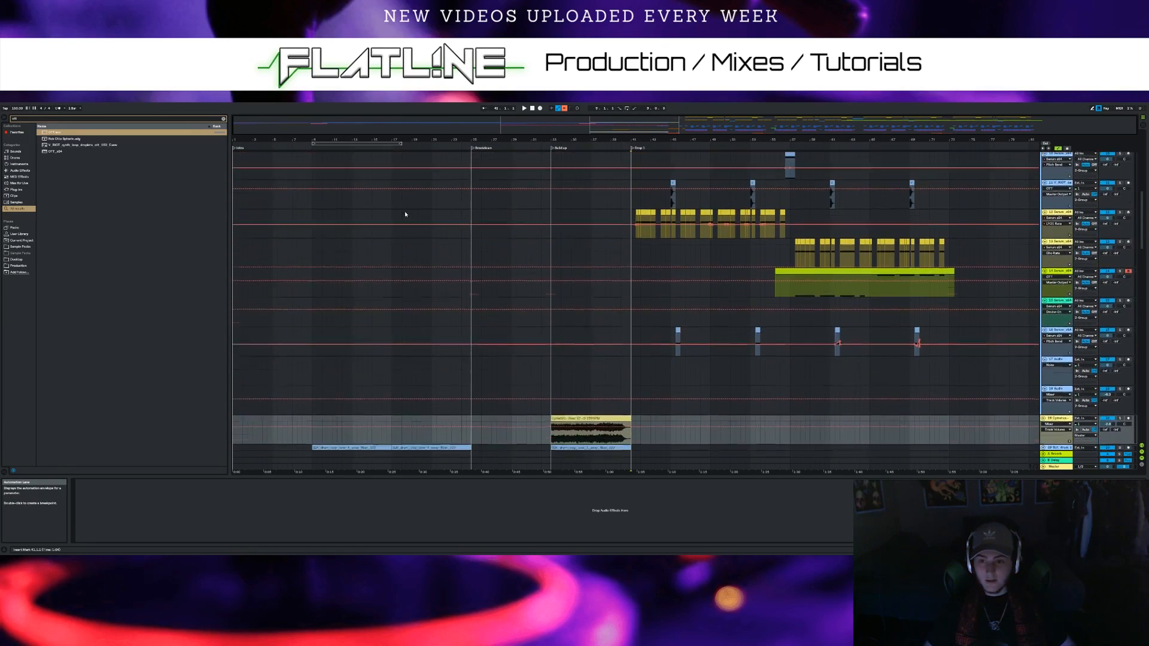
{"action": "scroll", "coordinate": [404, 210], "scroll_direction": "down", "scroll_amount": 5}
{"action": "scroll", "coordinate": [1135, 358], "scroll_direction": "down", "scroll_amount": 10}
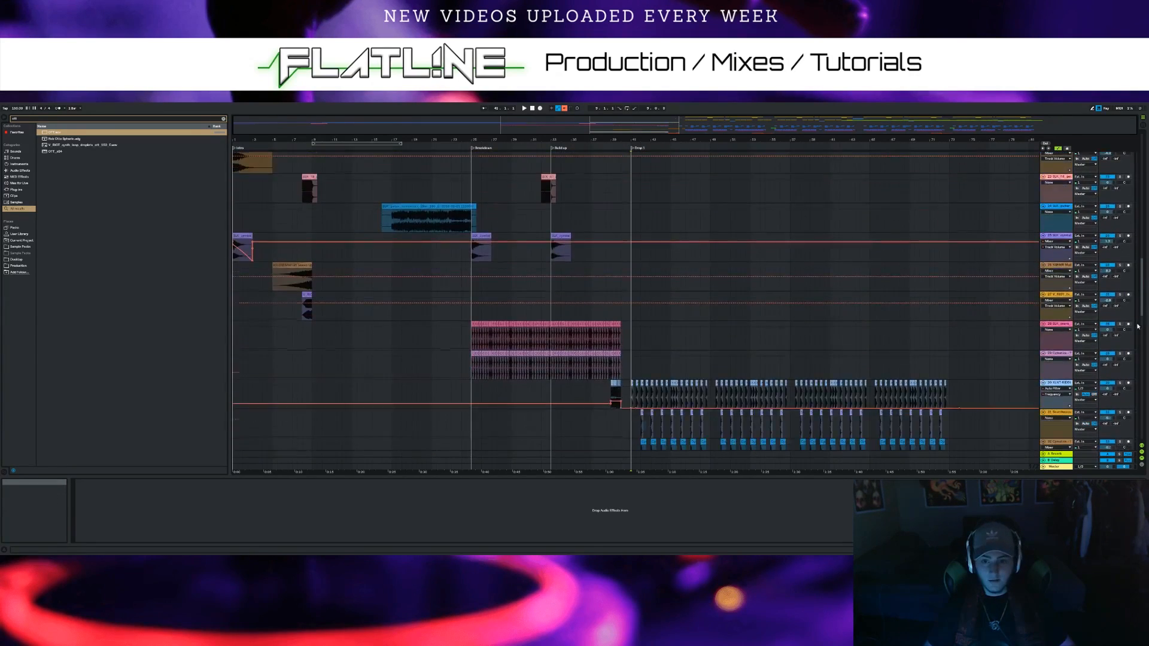
{"action": "scroll", "coordinate": [1134, 358], "scroll_direction": "down", "scroll_amount": 8}
{"action": "left_click_drag", "start_coordinate": [1140, 396], "coordinate": [1144, 293]}
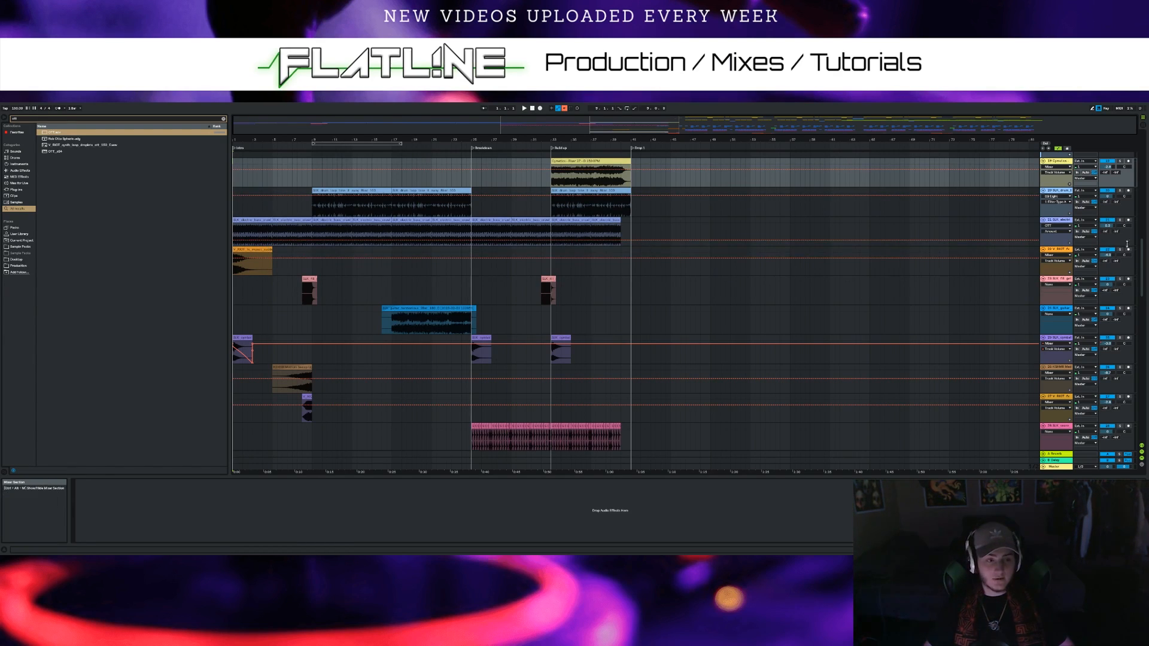
Solo the orange impact track and the purple cymbal crash track, and listen to them from the start of the intro
{"action": "left_click", "coordinate": [524, 109]}
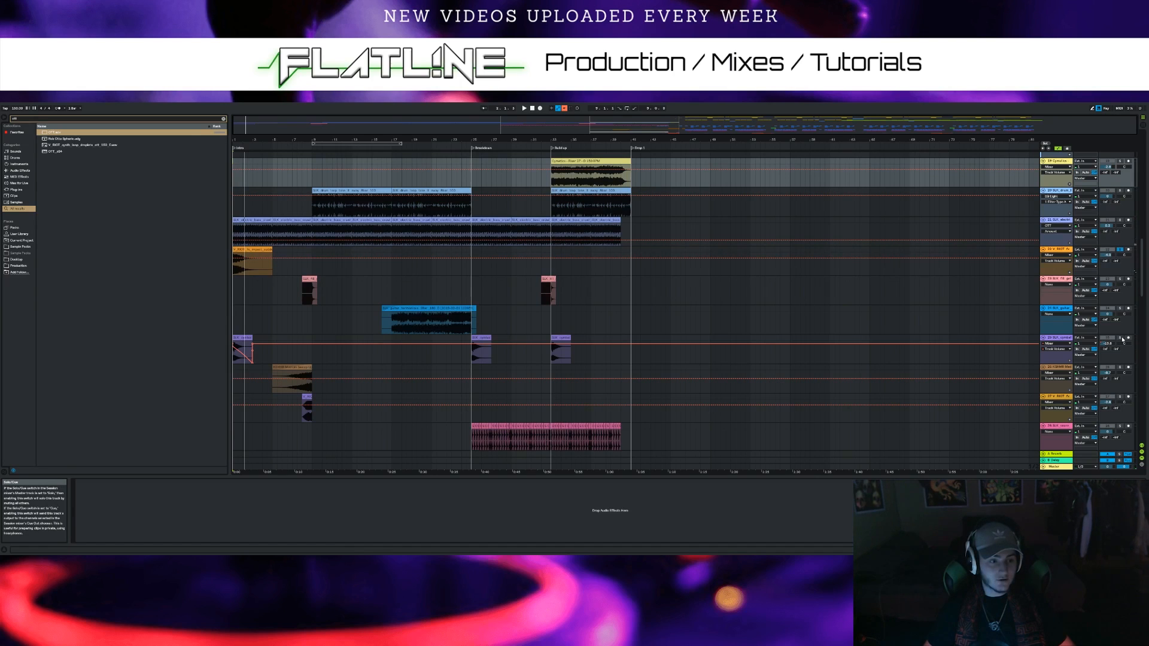
{"action": "key", "text": "space"}
{"action": "left_click", "coordinate": [532, 108]}
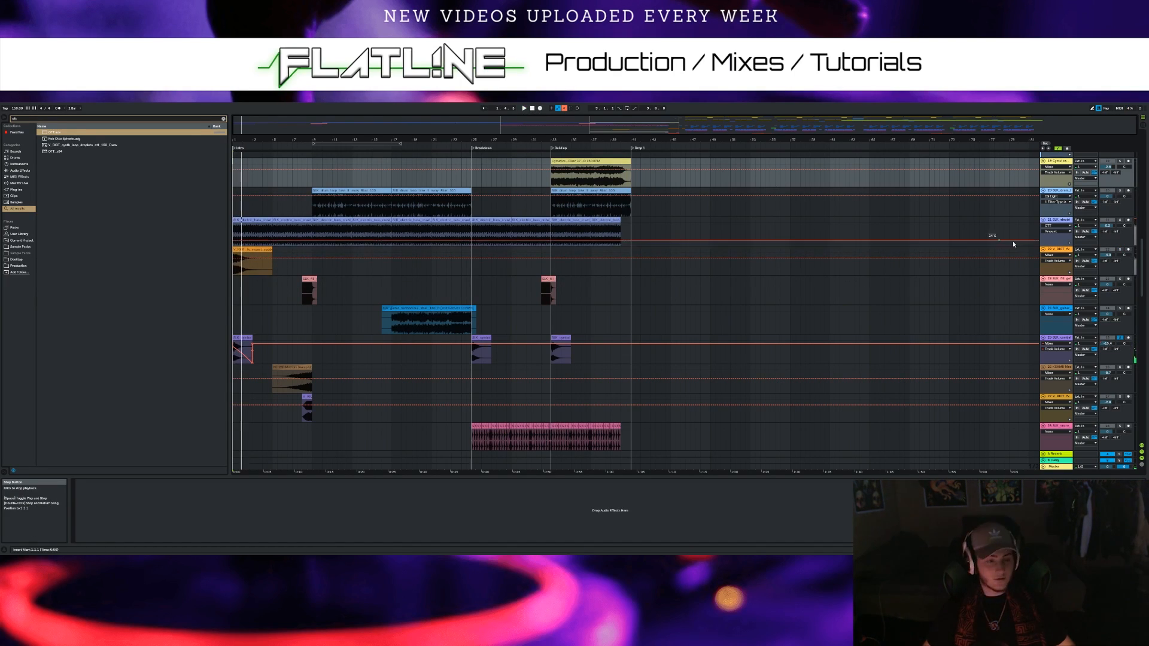
{"action": "left_click", "coordinate": [1119, 249]}
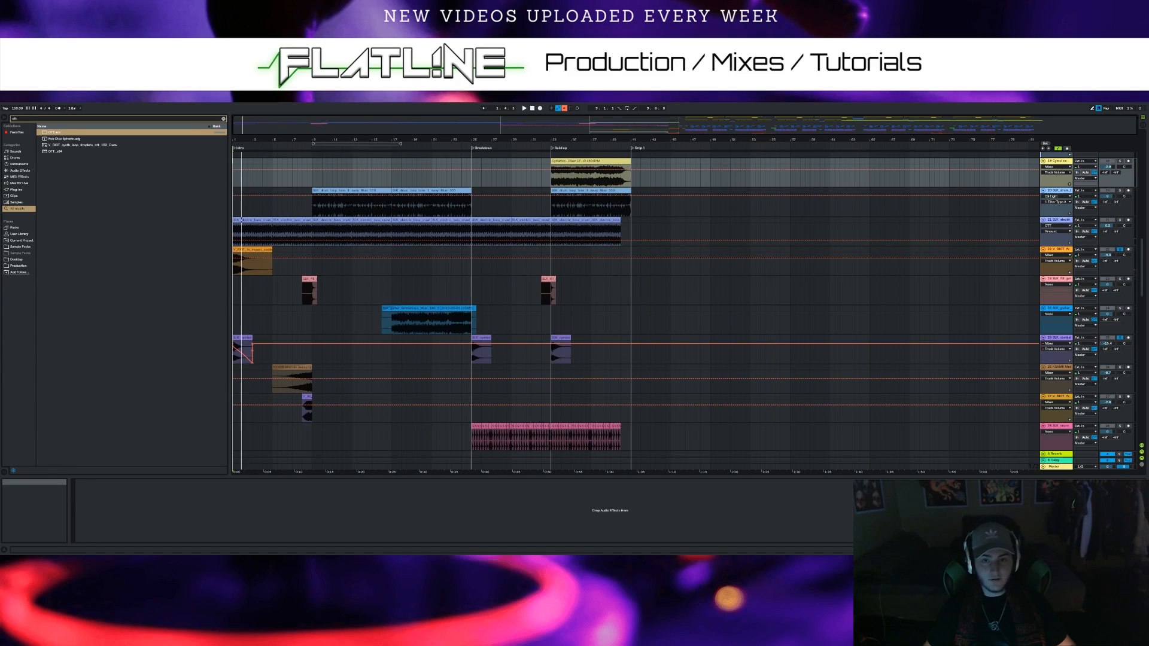
{"action": "left_click", "coordinate": [525, 109]}
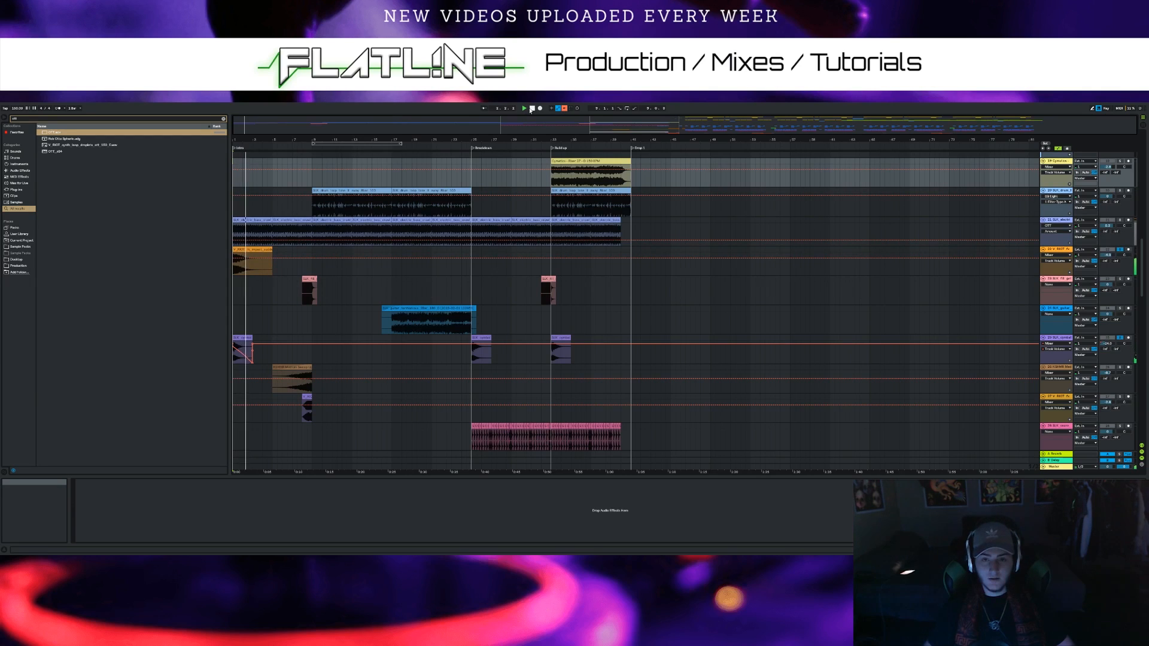
{"action": "left_click", "coordinate": [532, 109]}
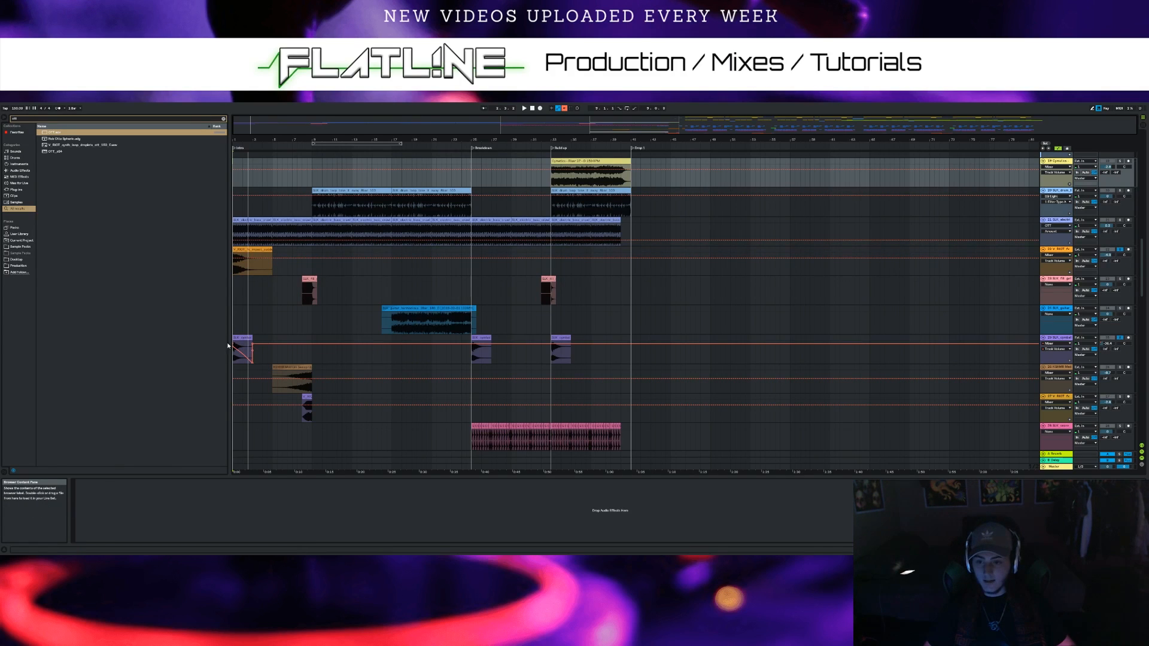
Replay the soloed impact and crash from the song's start, turn both solos off and return to the beginning
{"action": "scroll", "coordinate": [276, 306], "scroll_direction": "up", "scroll_amount": 3}
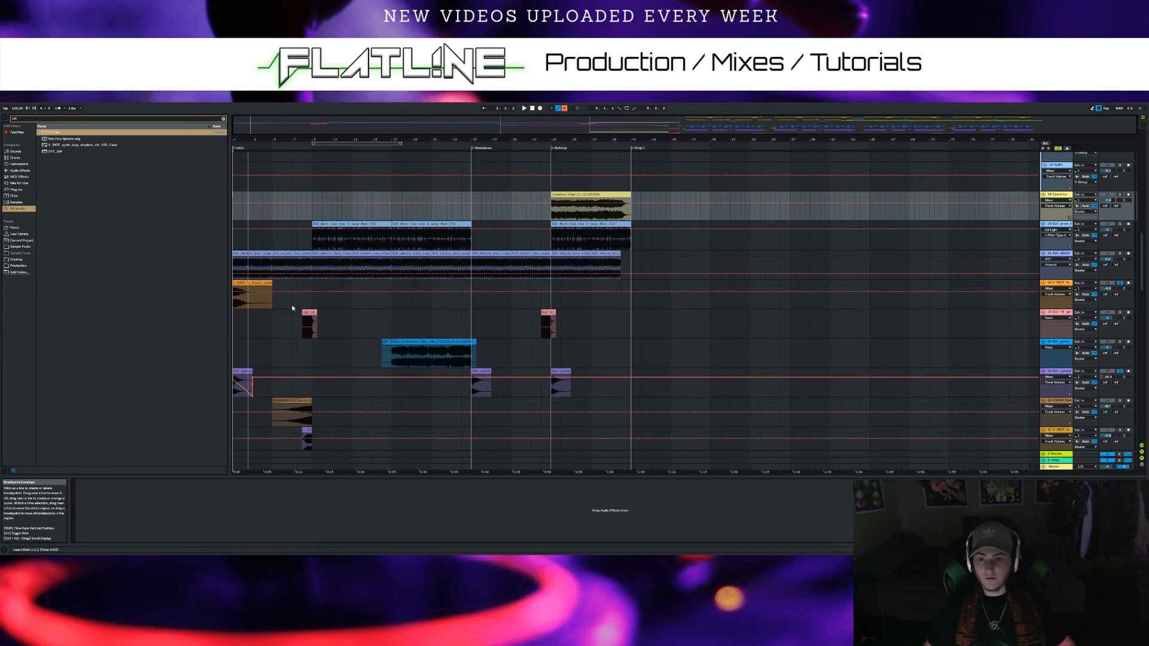
{"action": "scroll", "coordinate": [275, 307], "scroll_direction": "up", "scroll_amount": 3}
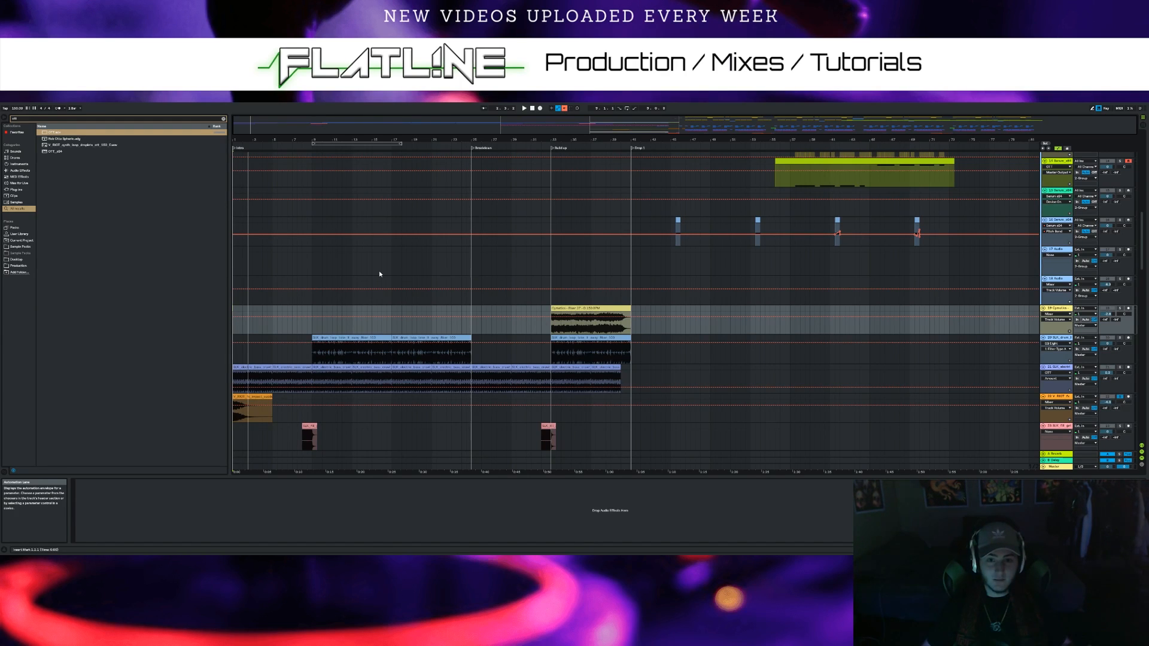
{"action": "scroll", "coordinate": [287, 293], "scroll_direction": "down", "scroll_amount": 3}
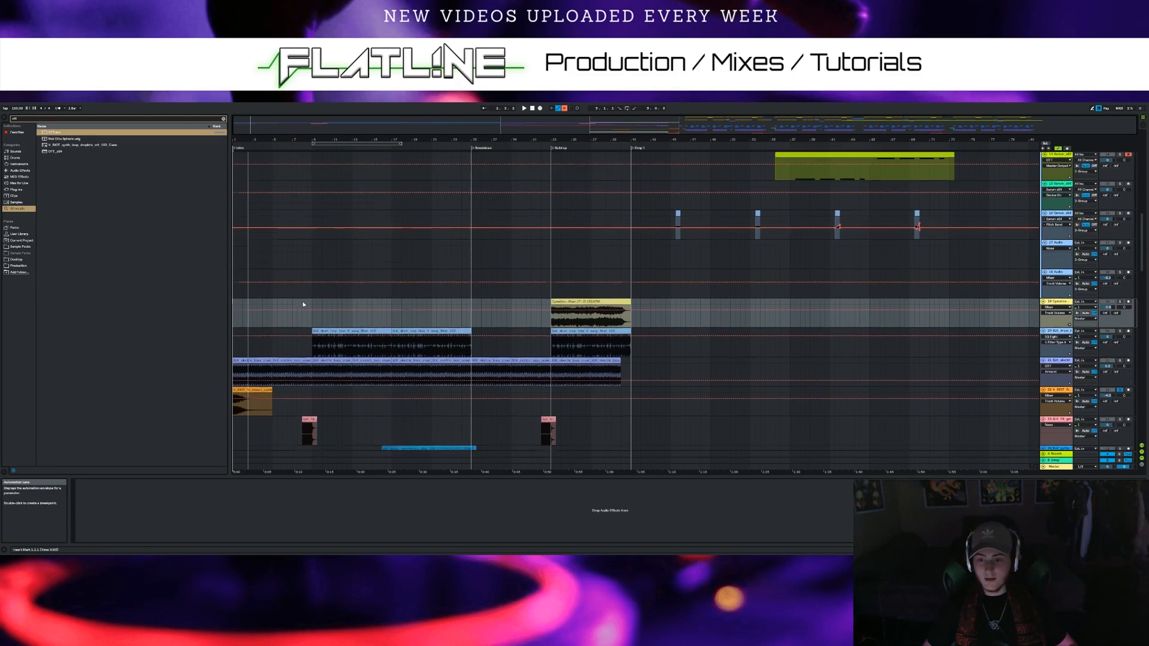
{"action": "scroll", "coordinate": [287, 293], "scroll_direction": "down", "scroll_amount": 2}
{"action": "scroll", "coordinate": [293, 267], "scroll_direction": "down", "scroll_amount": 2}
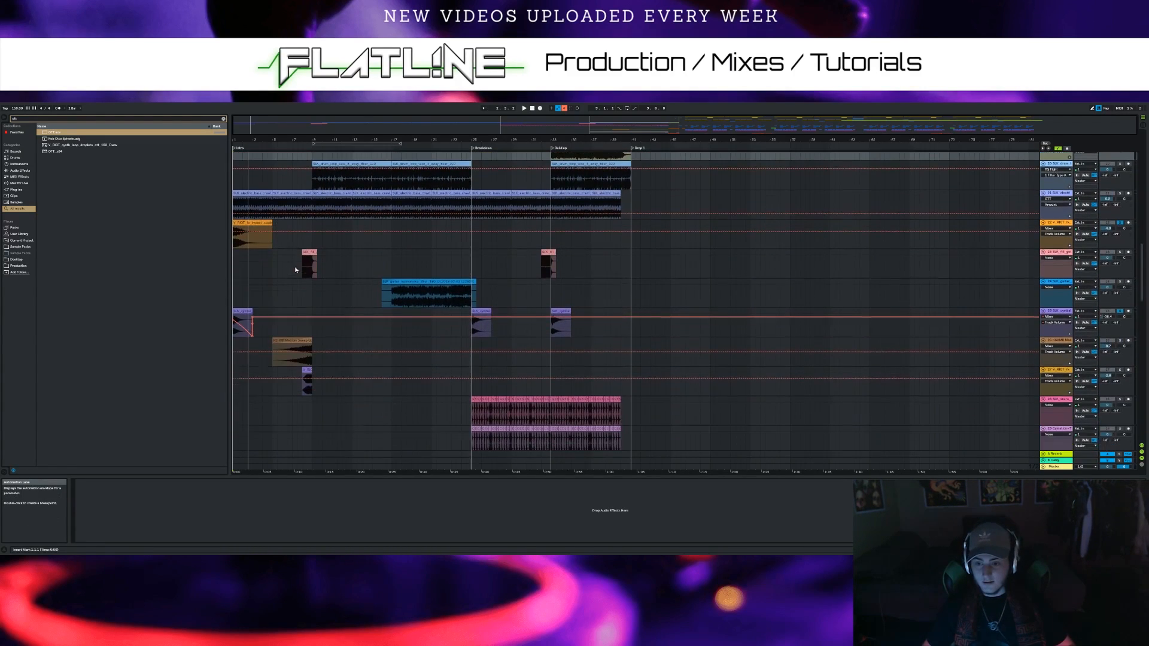
{"action": "scroll", "coordinate": [295, 272], "scroll_direction": "up", "scroll_amount": 2}
{"action": "left_click", "coordinate": [532, 109]}
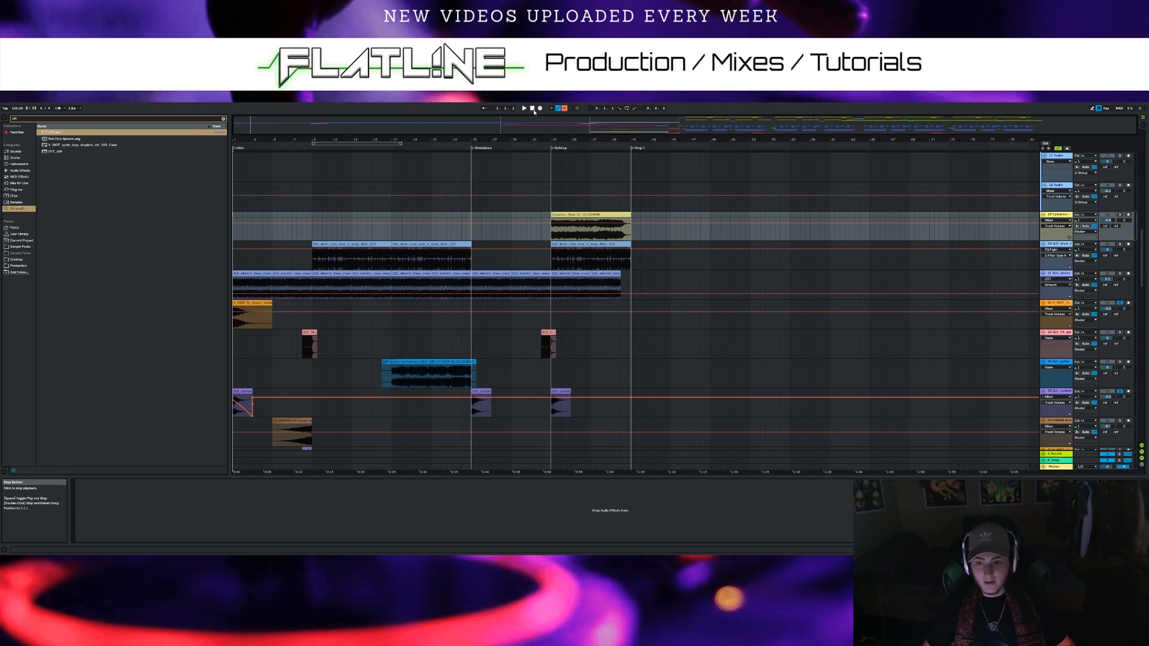
{"action": "key", "text": "space"}
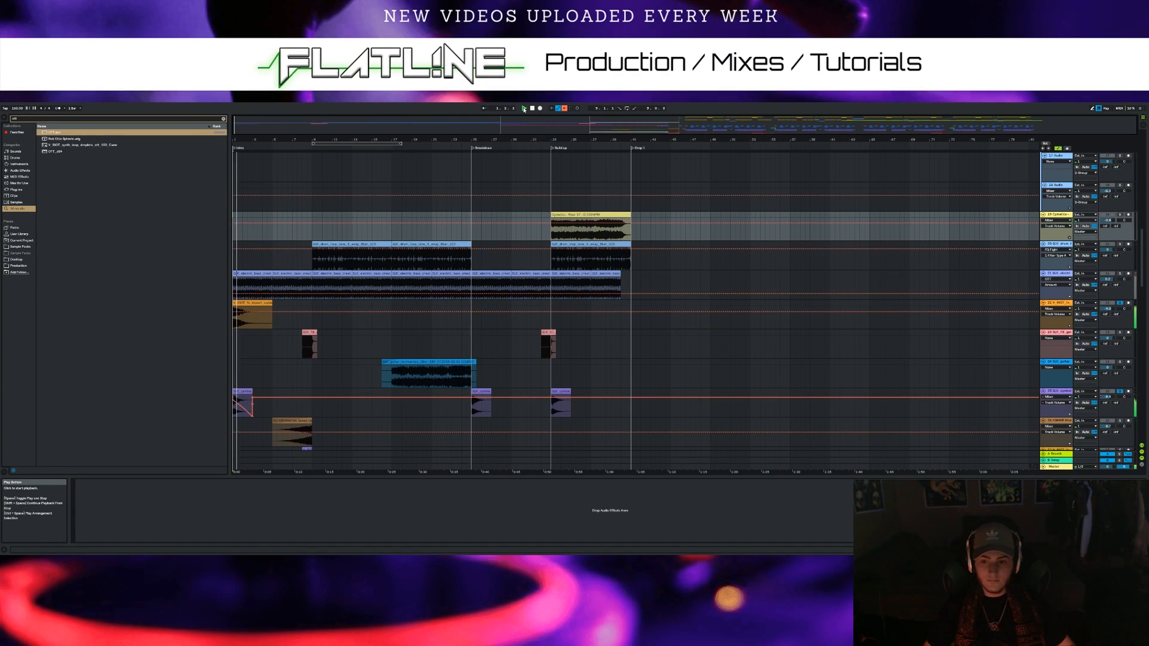
{"action": "left_click", "coordinate": [532, 110]}
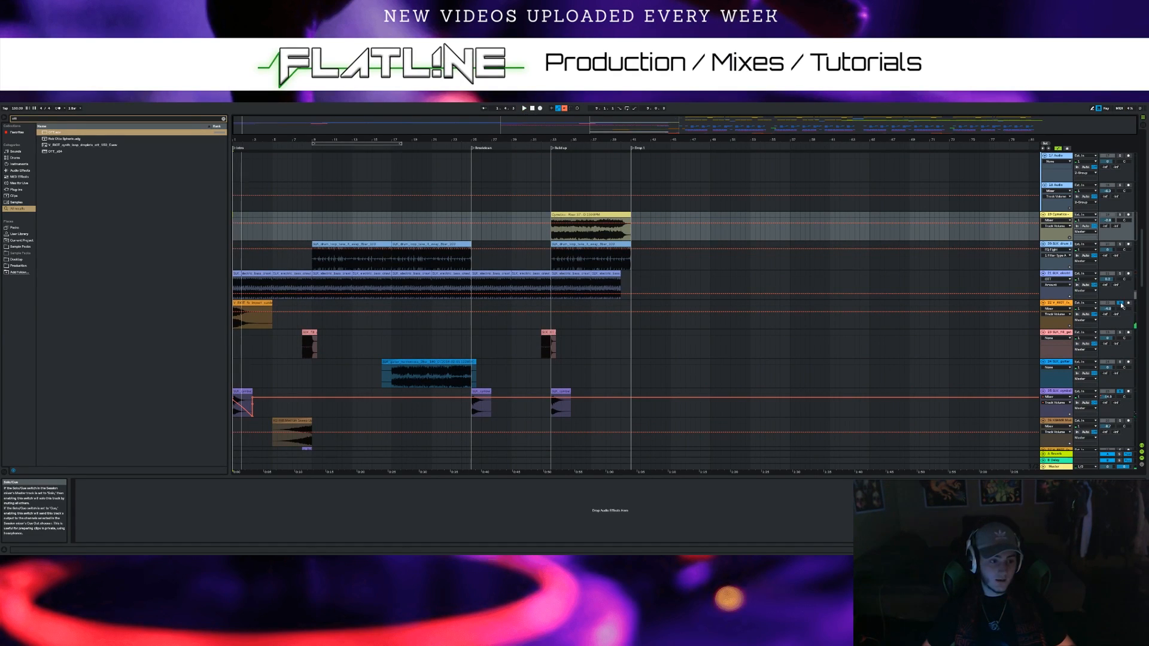
{"action": "left_click", "coordinate": [532, 109]}
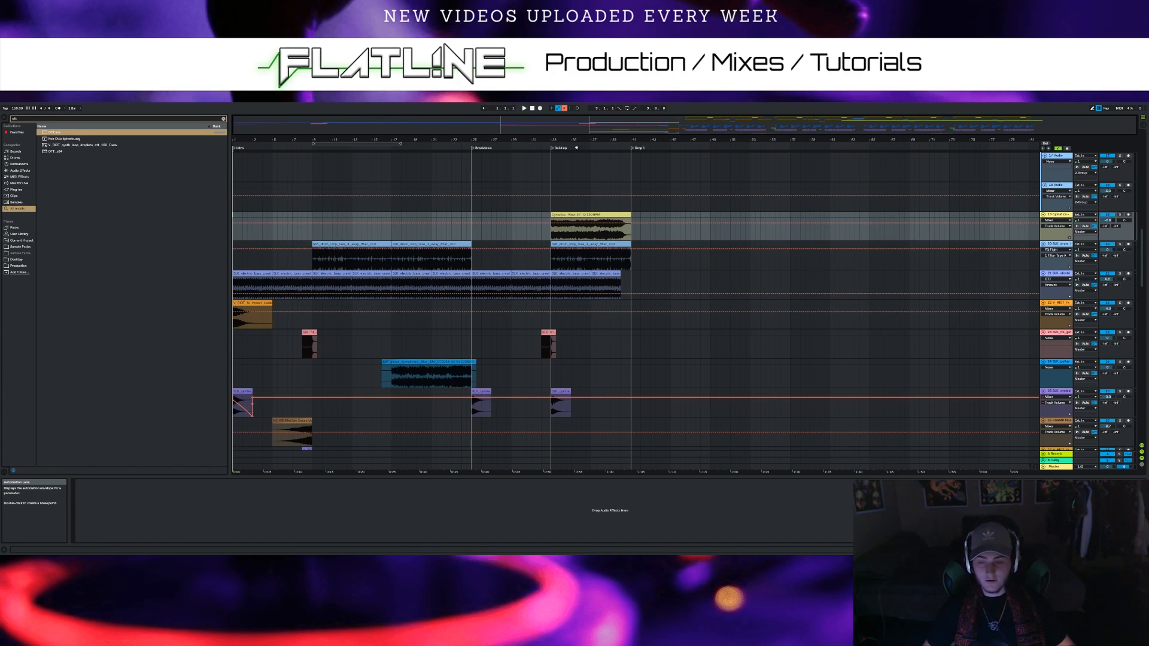
Play the intro with all tracks active until just after the drum loop enters at bar 9
{"action": "scroll", "coordinate": [444, 353], "scroll_direction": "down", "scroll_amount": 1}
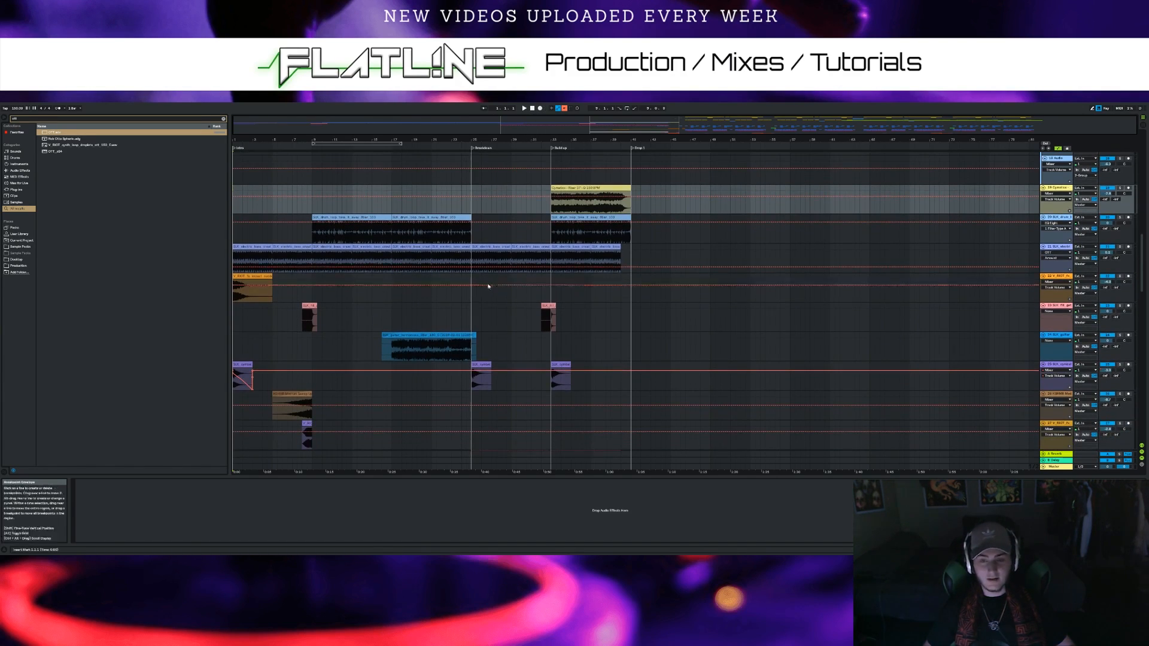
{"action": "scroll", "coordinate": [490, 282], "scroll_direction": "up", "scroll_amount": 3}
{"action": "key", "text": "space"}
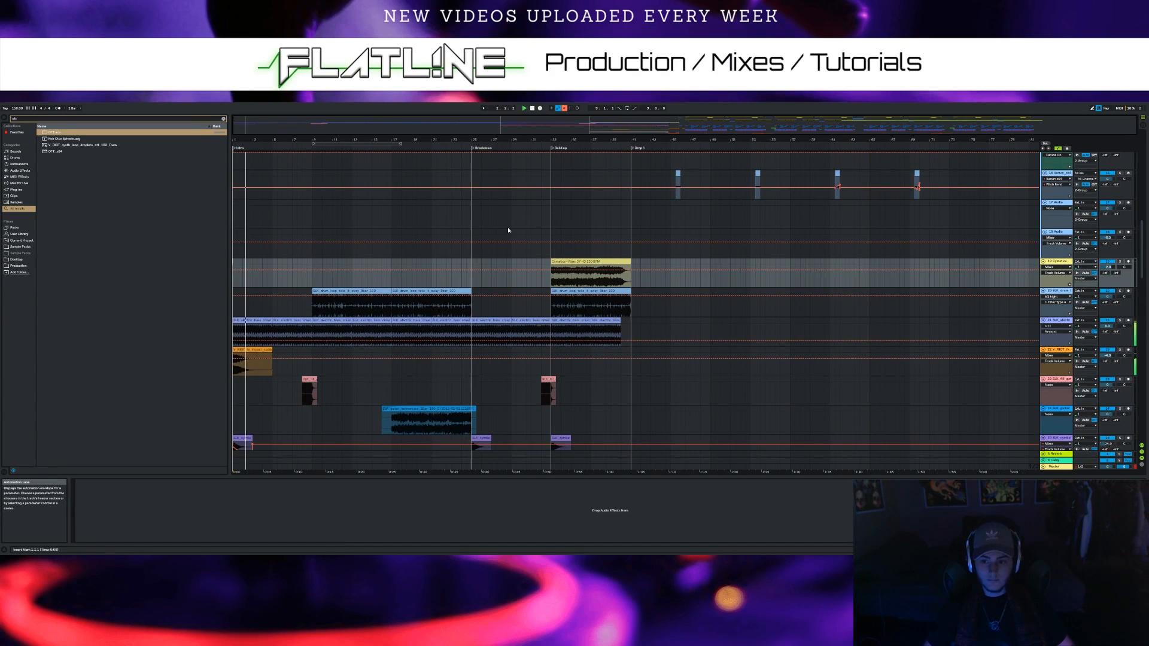
{"action": "scroll", "coordinate": [483, 224], "scroll_direction": "down", "scroll_amount": 1}
{"action": "scroll", "coordinate": [492, 222], "scroll_direction": "down", "scroll_amount": 4}
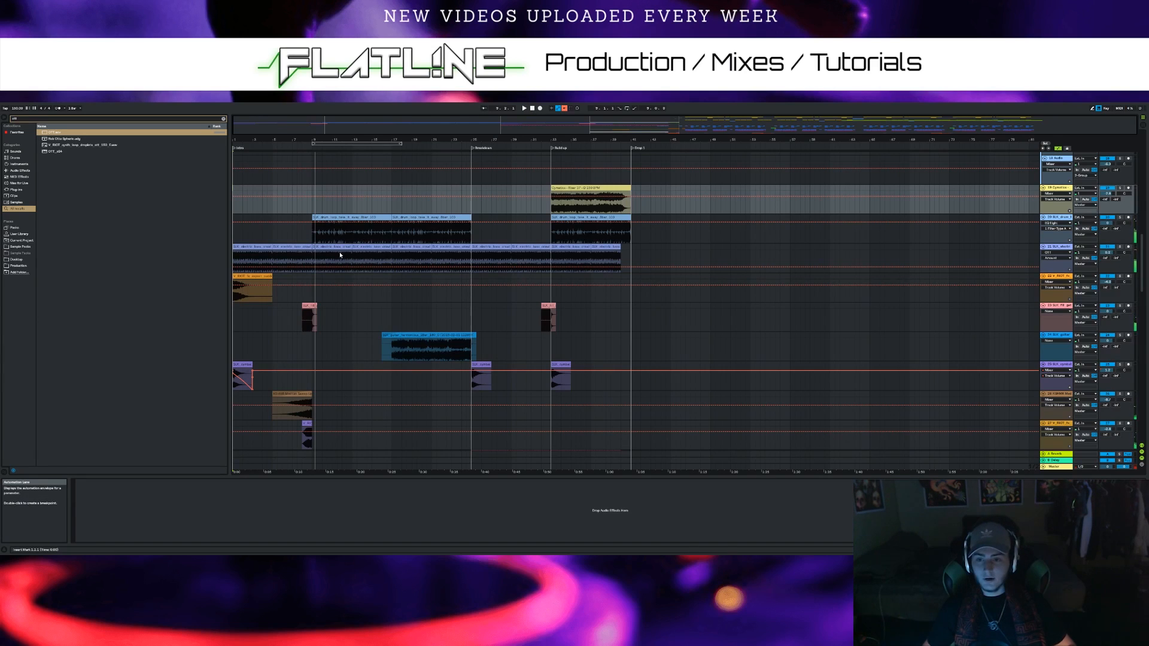
Examine the clips between the intro and the end of the buildup at a closer zoom, including the lower effects and percussion tracks
{"action": "scroll", "coordinate": [250, 250], "scroll_direction": "up", "scroll_amount": 5}
{"action": "left_click_drag", "start_coordinate": [571, 140], "coordinate": [613, 138]}
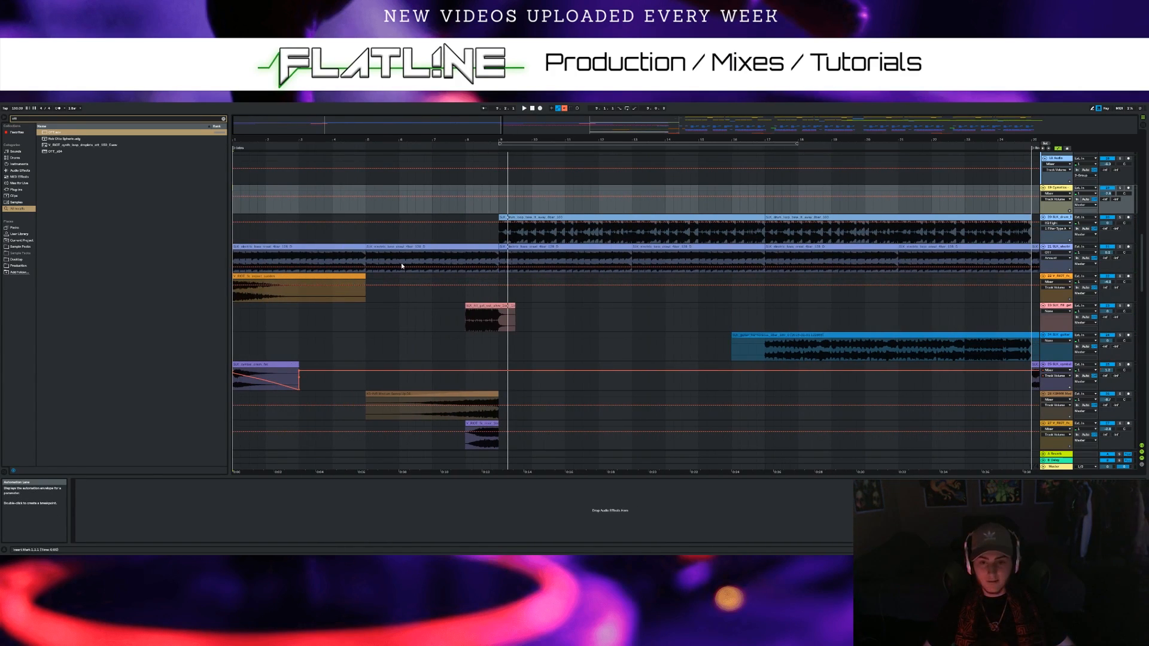
{"action": "scroll", "coordinate": [365, 245], "scroll_direction": "down", "scroll_amount": 5}
{"action": "scroll", "coordinate": [364, 245], "scroll_direction": "down", "scroll_amount": 4}
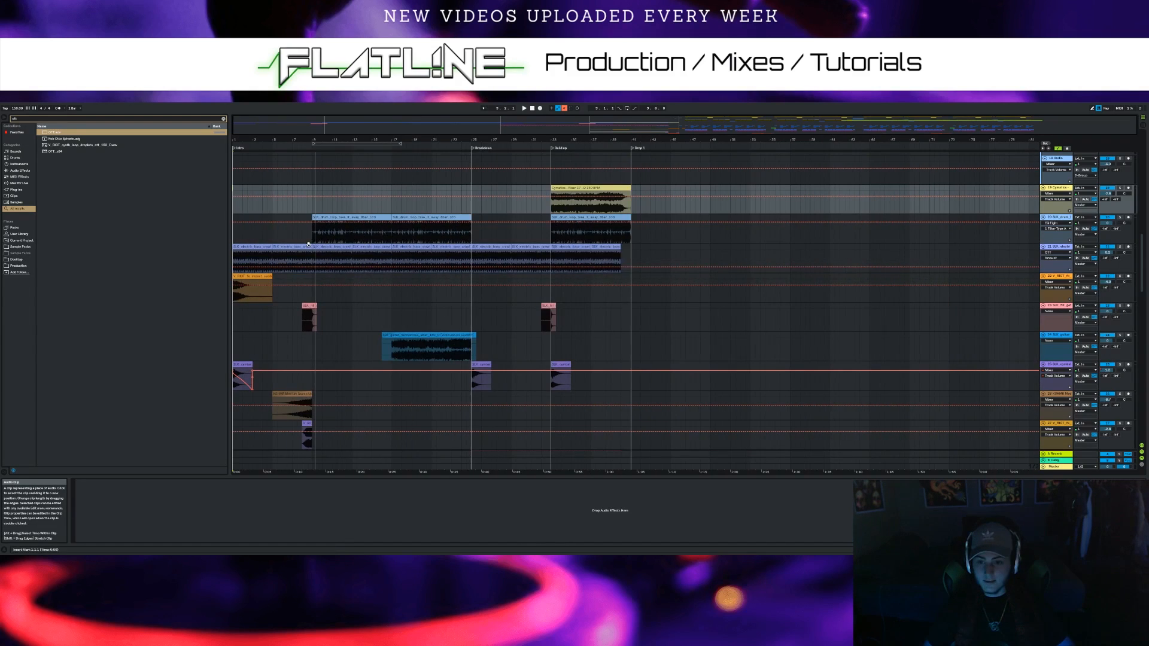
{"action": "left_click_drag", "start_coordinate": [342, 140], "coordinate": [422, 165]}
{"action": "left_click_drag", "start_coordinate": [308, 123], "coordinate": [293, 123]}
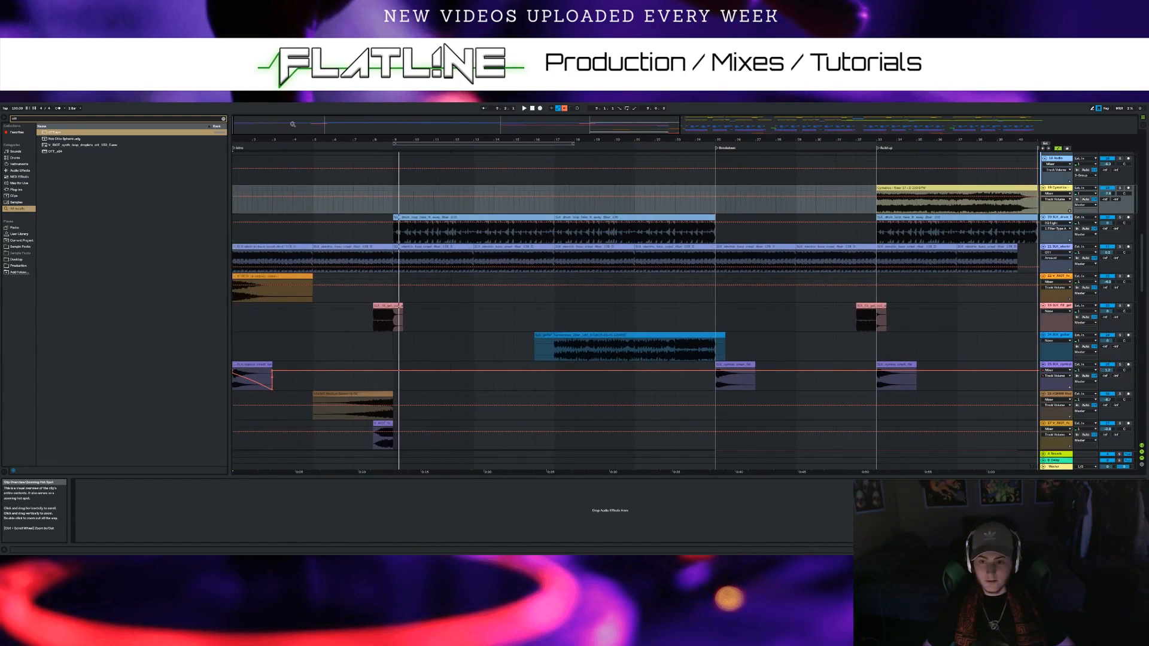
{"action": "scroll", "coordinate": [302, 167], "scroll_direction": "down", "scroll_amount": 3}
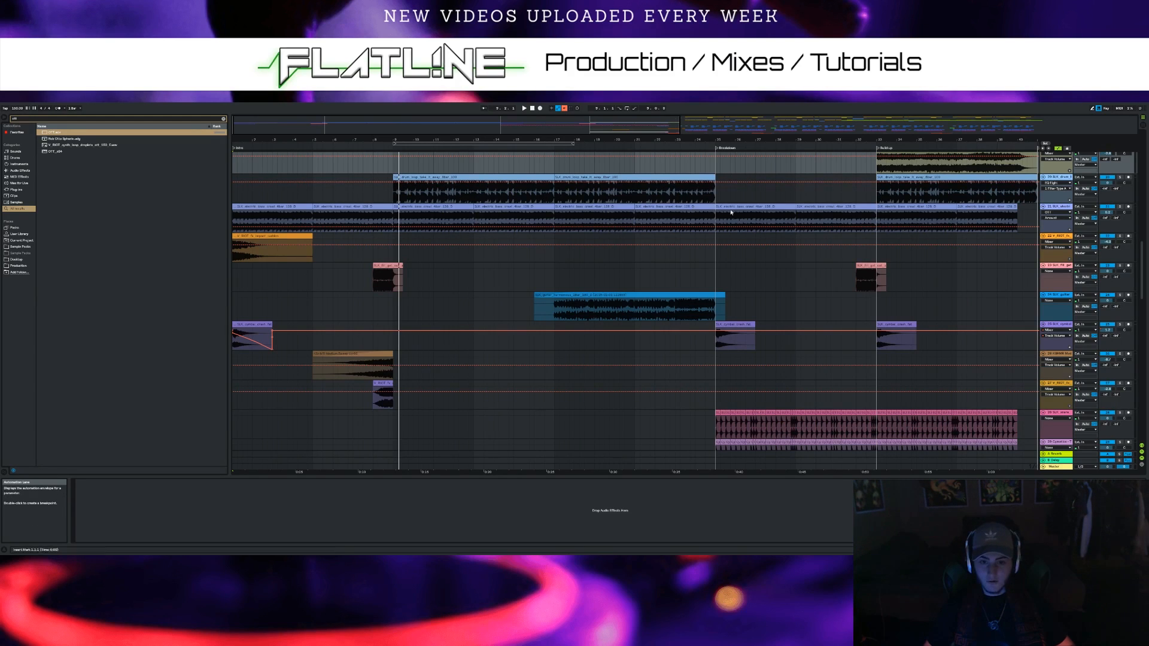
{"action": "scroll", "coordinate": [341, 326], "scroll_direction": "down", "scroll_amount": 2}
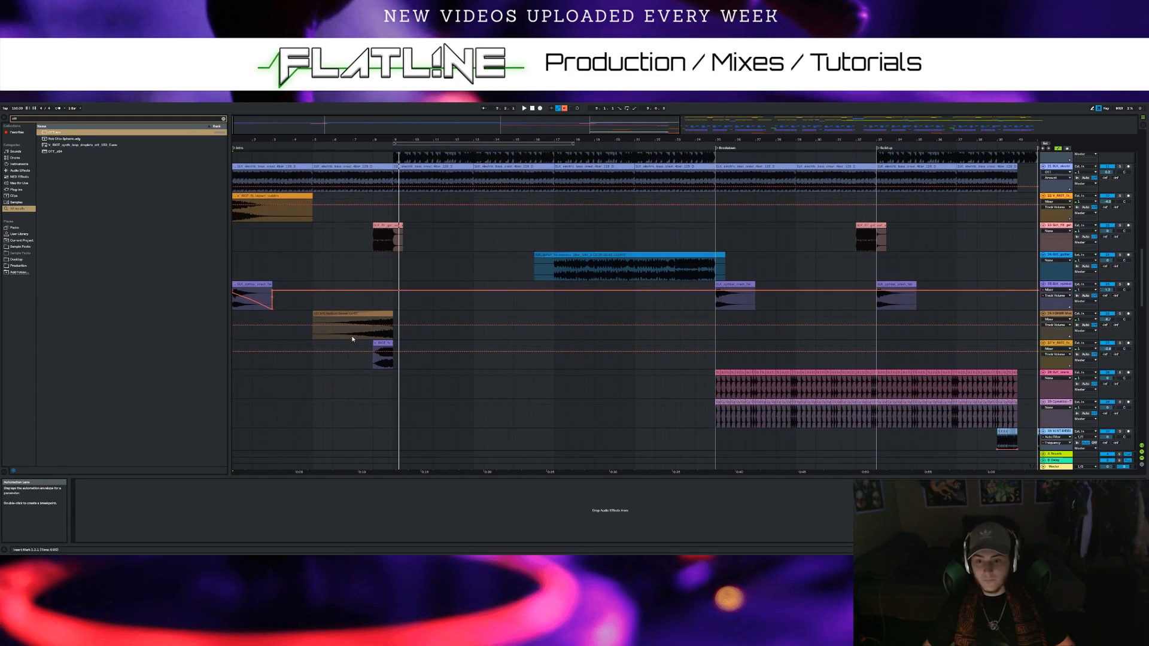
Solo the brown riser track and the track with the short purple clip one after the other, and listen to each leading into bar 9
{"action": "left_click", "coordinate": [328, 312]}
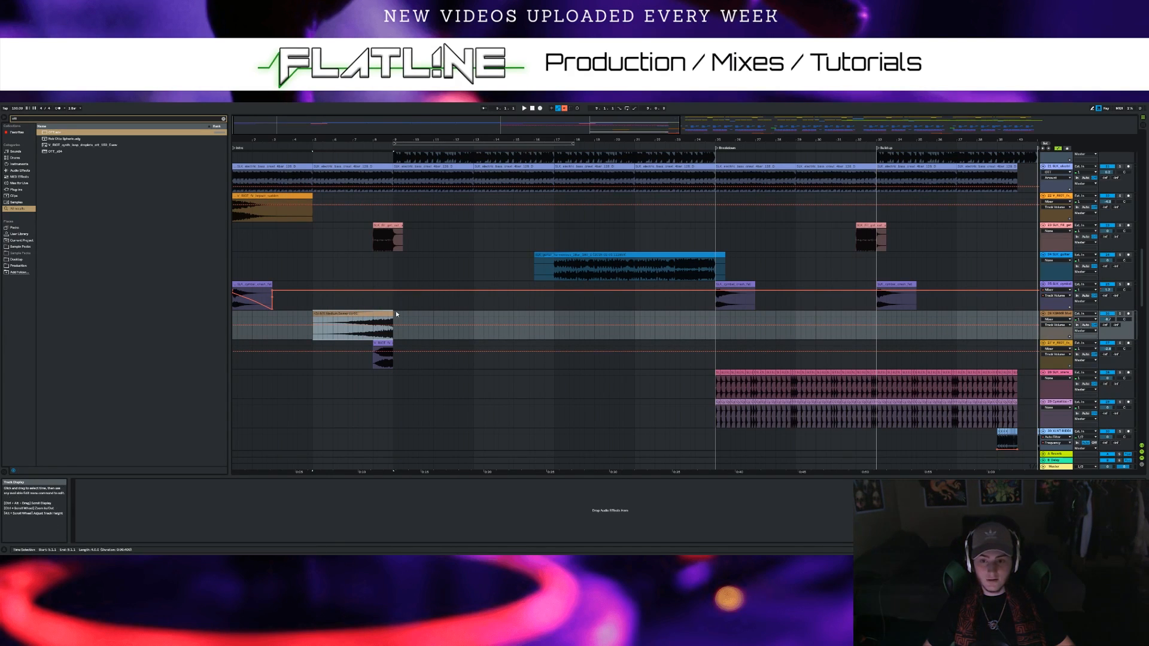
{"action": "left_click", "coordinate": [386, 354]}
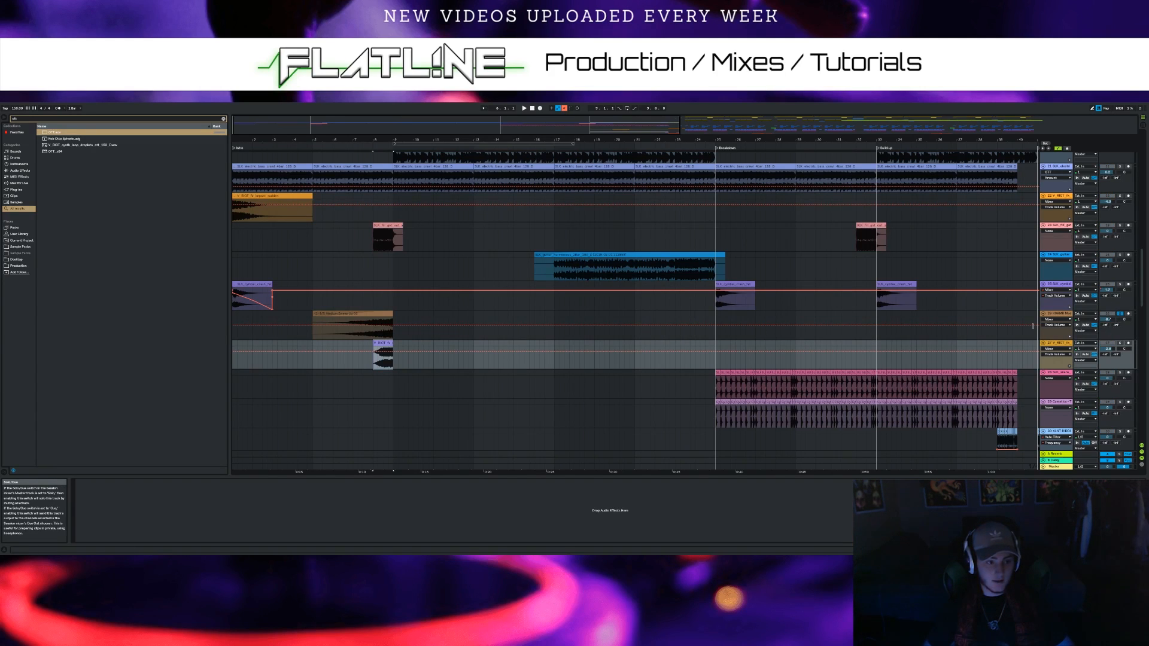
{"action": "left_click", "coordinate": [333, 144]}
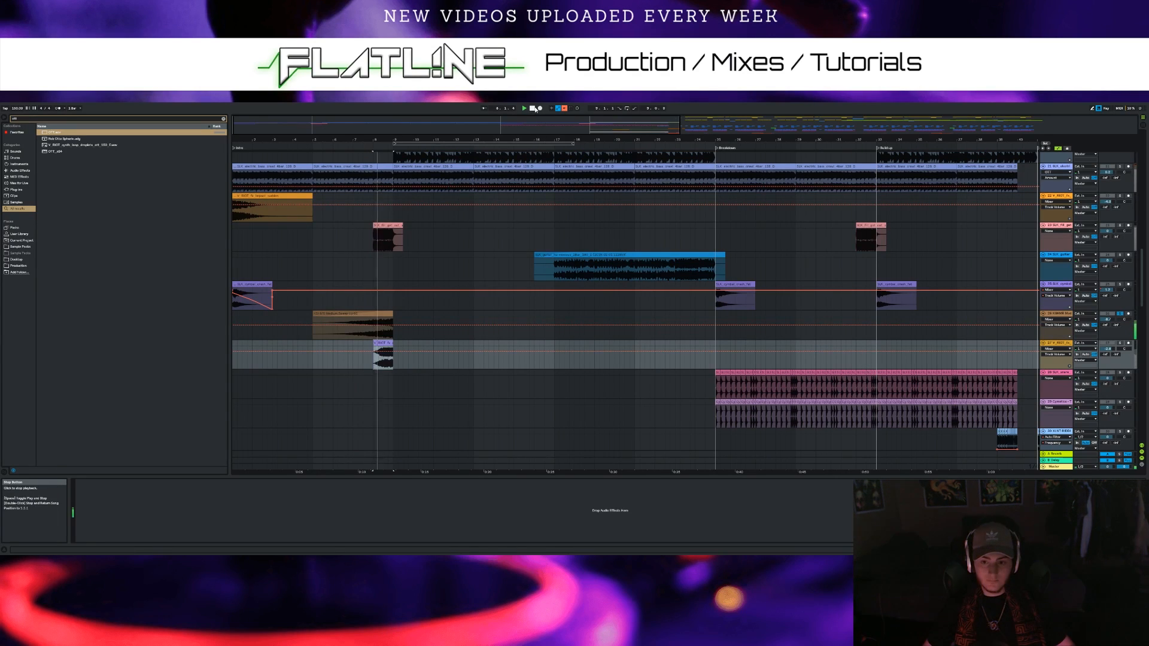
{"action": "left_click", "coordinate": [533, 109]}
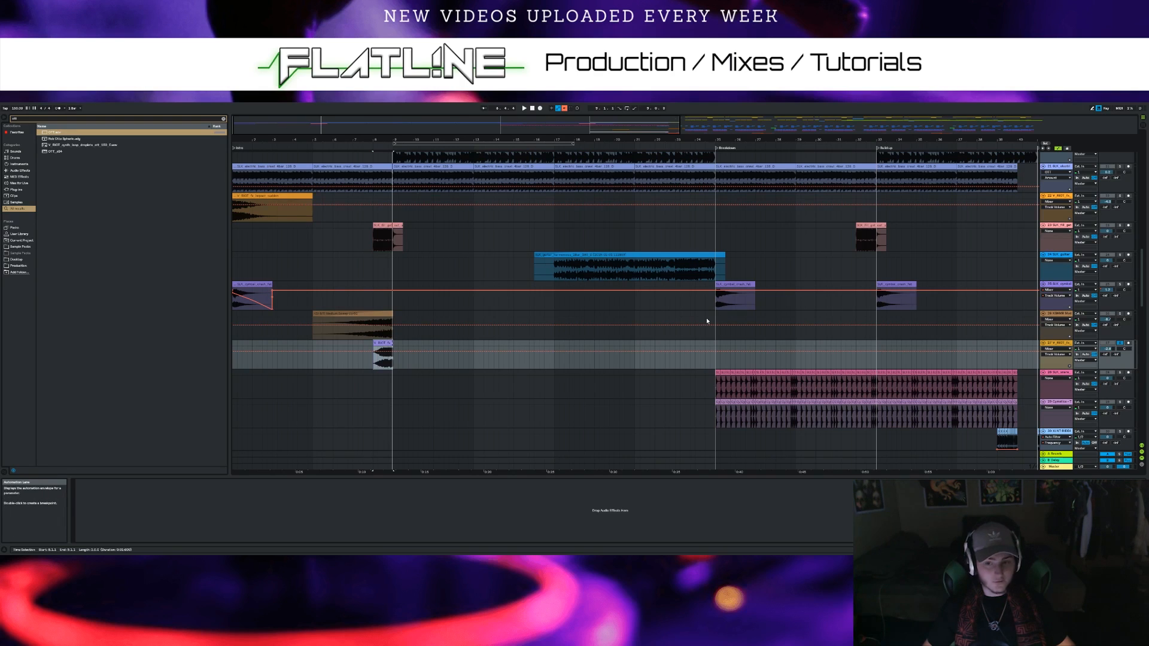
{"action": "left_click", "coordinate": [368, 144]}
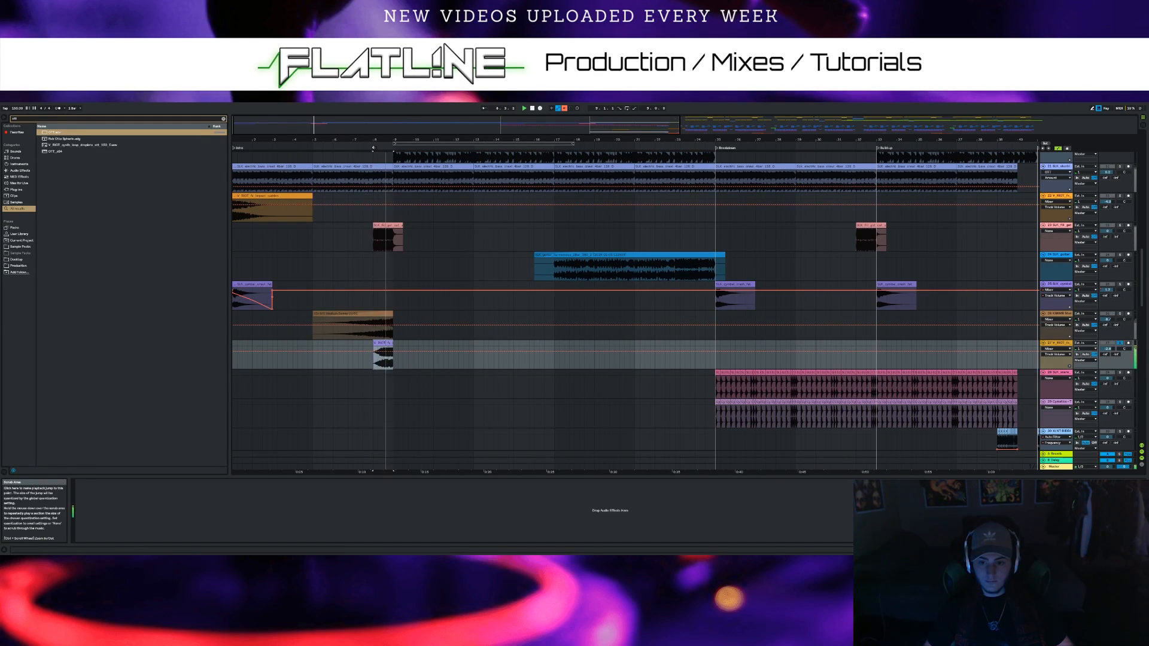
{"action": "left_click", "coordinate": [532, 109]}
Turn off the remaining solo and return playback to the start of the song
{"action": "scroll", "coordinate": [341, 258], "scroll_direction": "up", "scroll_amount": 3}
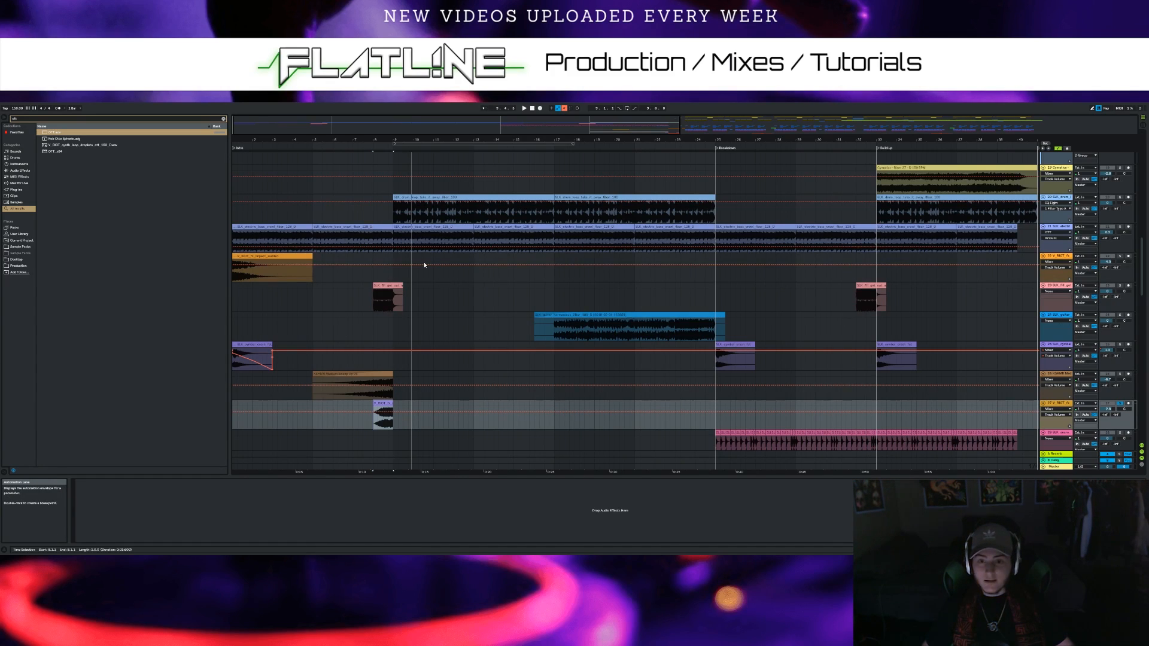
{"action": "scroll", "coordinate": [425, 265], "scroll_direction": "down", "scroll_amount": 1}
{"action": "left_click", "coordinate": [533, 109]}
{"action": "left_click", "coordinate": [524, 108]}
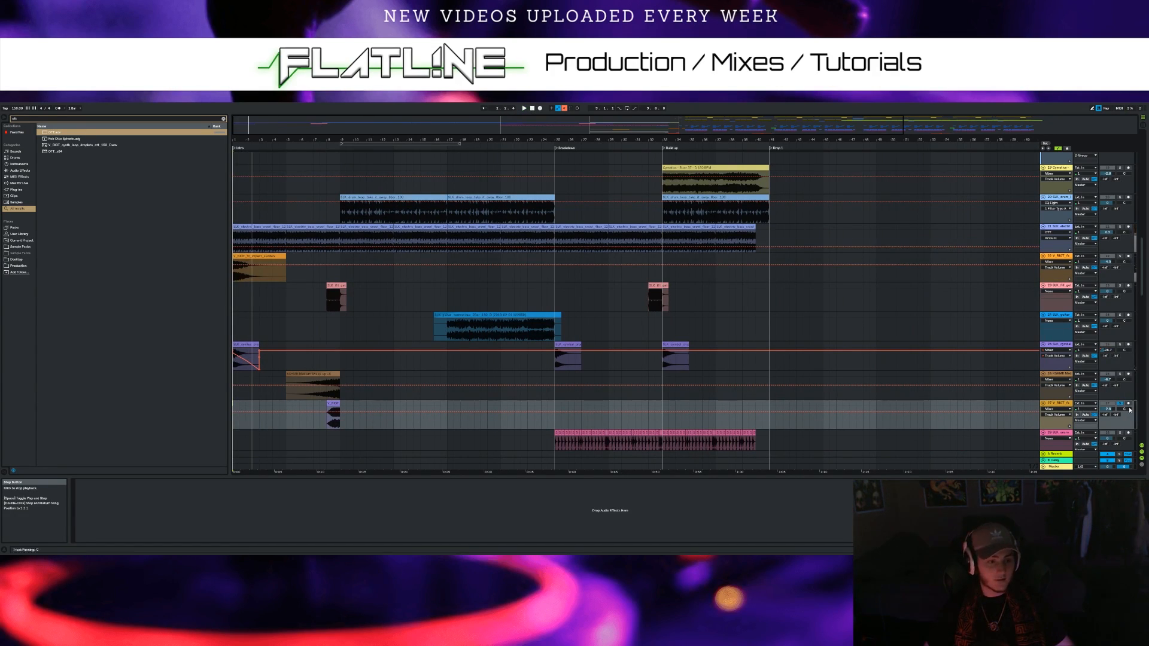
{"action": "left_click", "coordinate": [532, 109]}
{"action": "scroll", "coordinate": [342, 290], "scroll_direction": "down", "scroll_amount": 3}
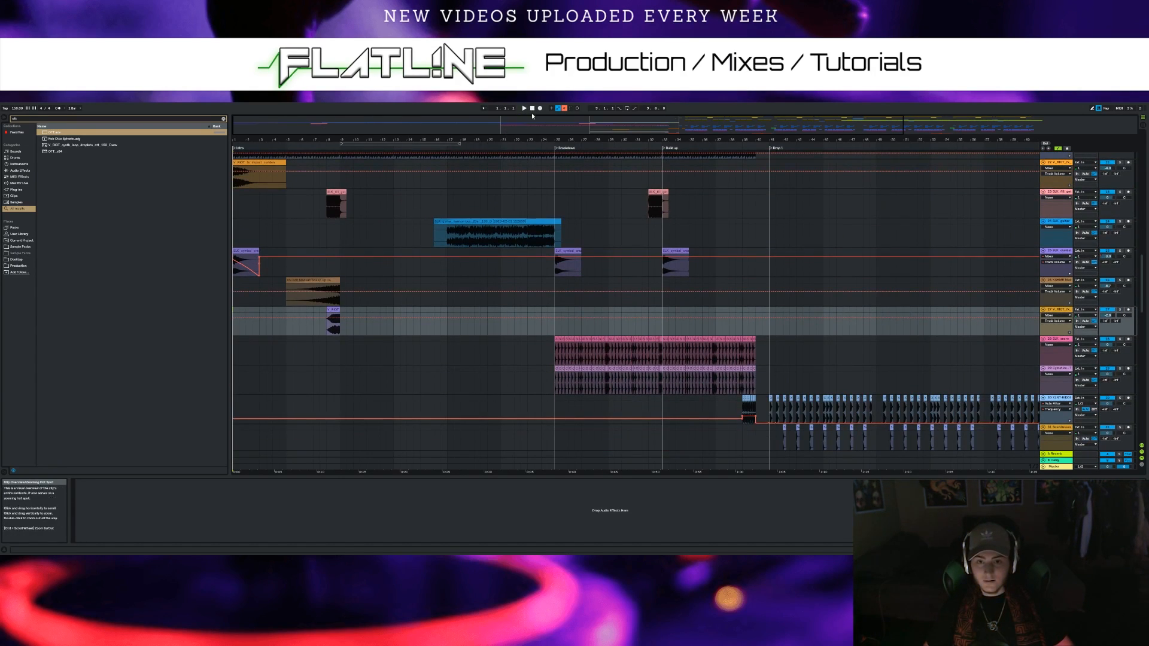
Examine the drum loop, bass and blue guitar clips between bar 9 and the breakdown, along with the surrounding effects tracks
{"action": "scroll", "coordinate": [412, 306], "scroll_direction": "up", "scroll_amount": 3}
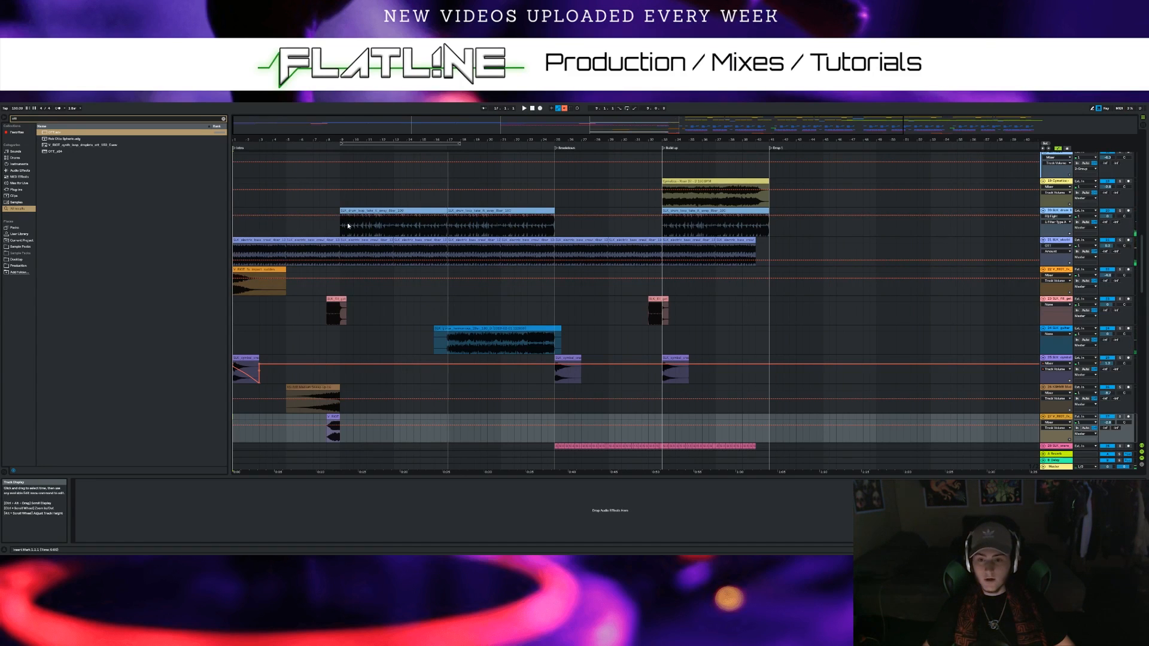
{"action": "scroll", "coordinate": [348, 225], "scroll_direction": "up", "scroll_amount": 4}
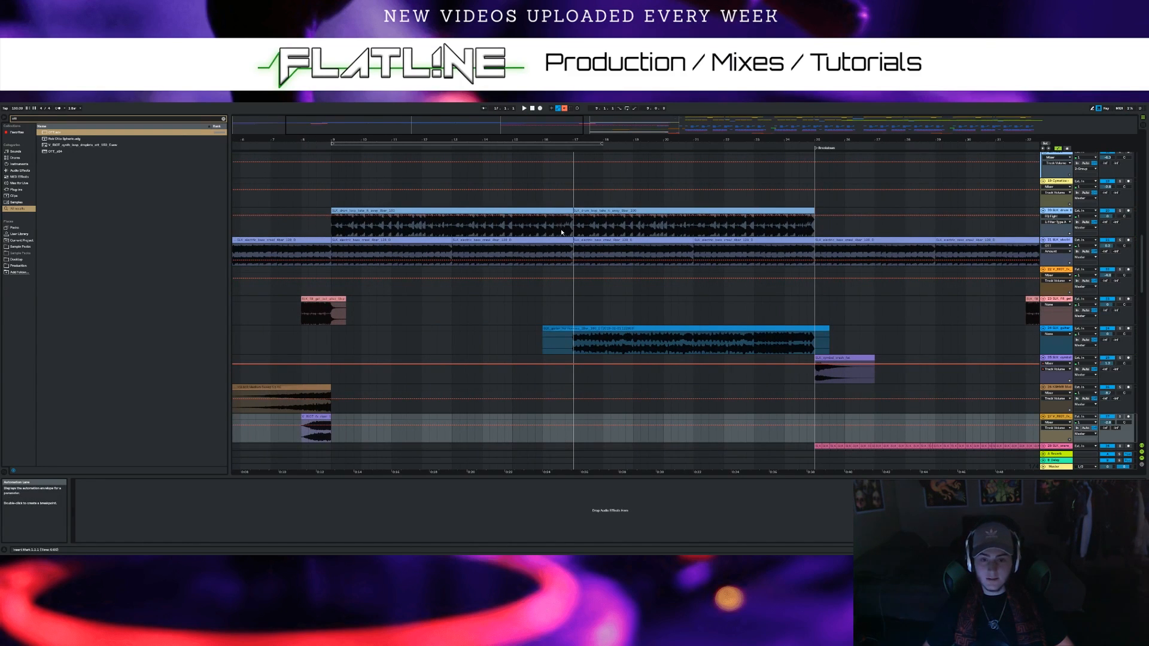
{"action": "scroll", "coordinate": [344, 228], "scroll_direction": "down", "scroll_amount": 2}
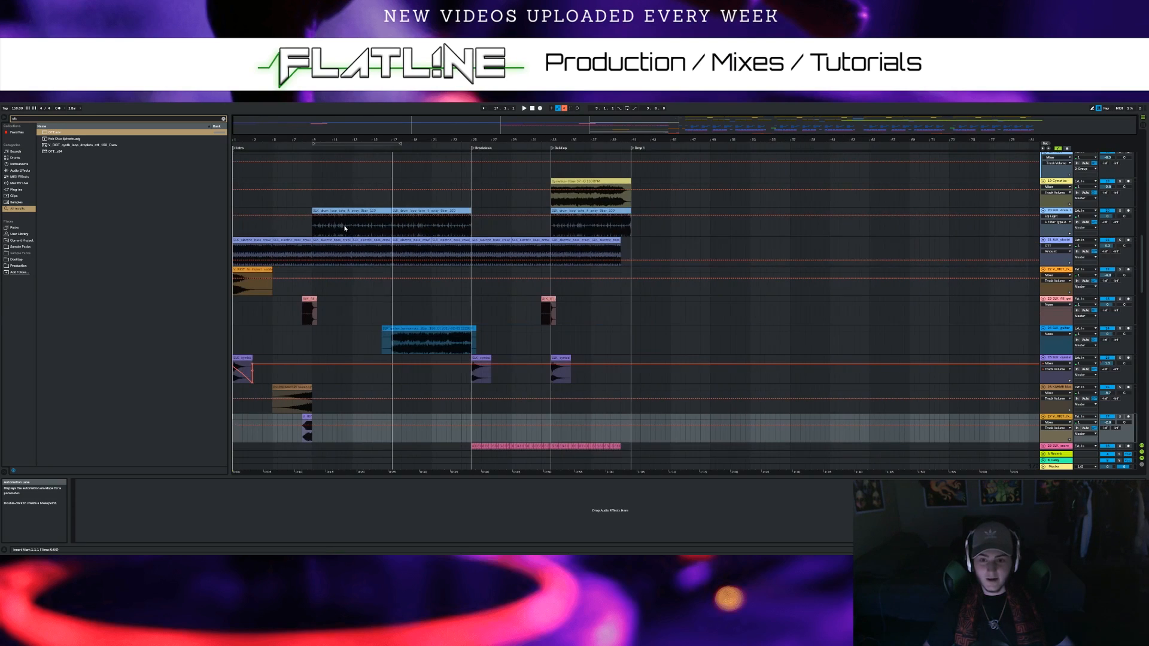
{"action": "scroll", "coordinate": [335, 221], "scroll_direction": "up", "scroll_amount": 3}
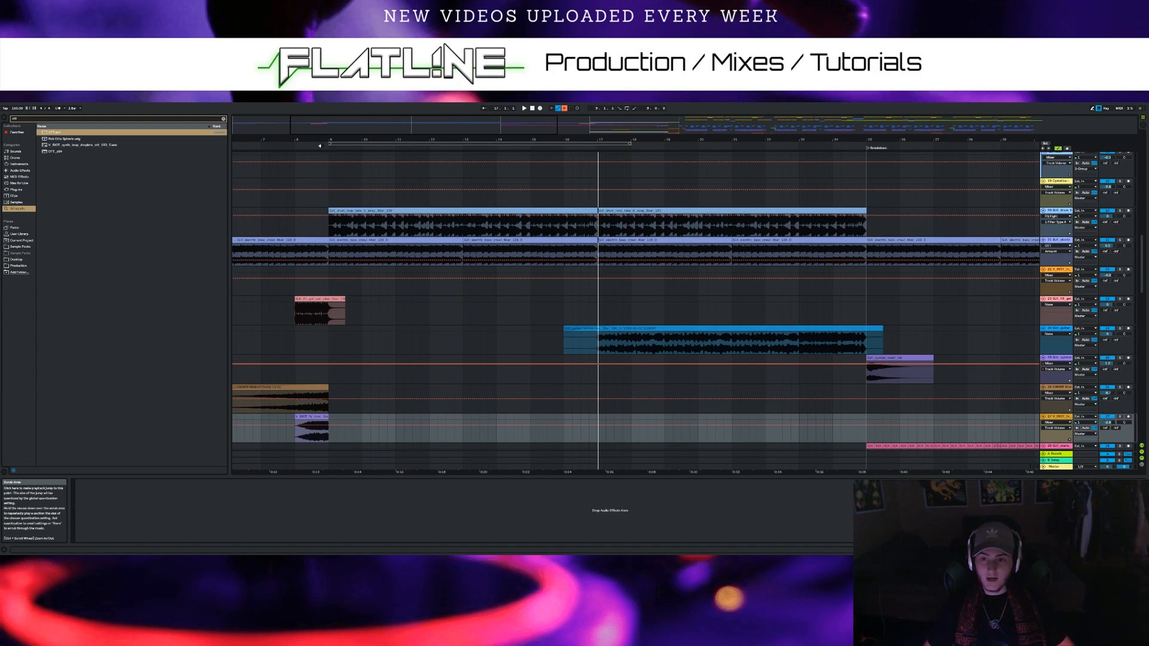
{"action": "scroll", "coordinate": [279, 174], "scroll_direction": "down", "scroll_amount": 3}
{"action": "left_click_drag", "start_coordinate": [402, 124], "coordinate": [366, 123]}
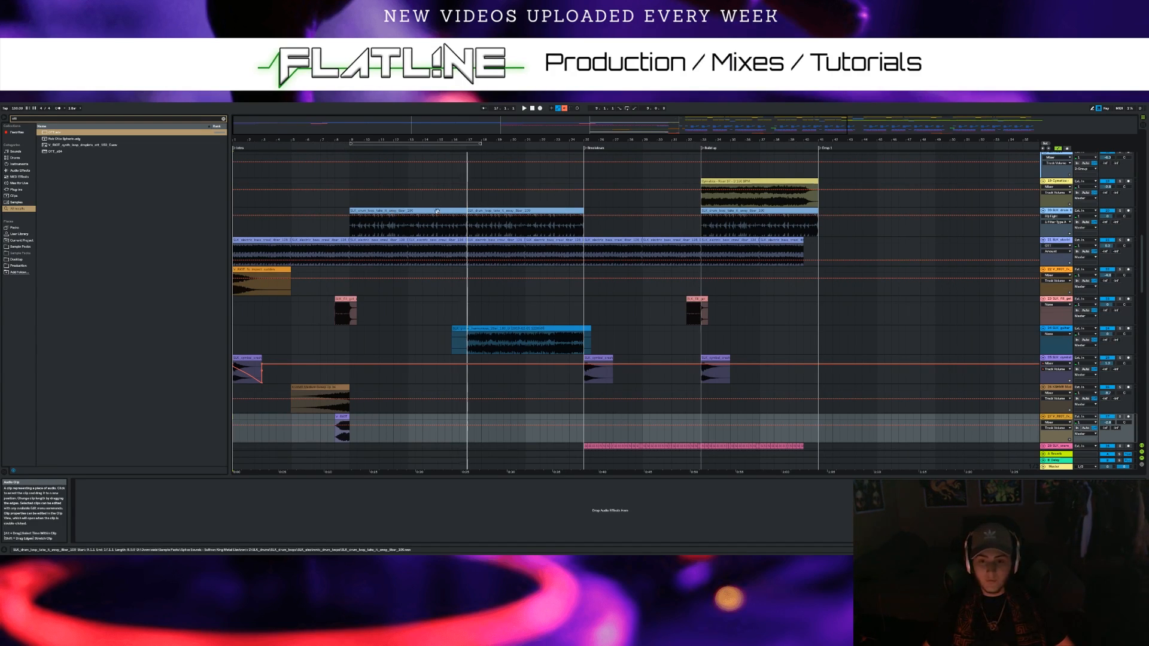
{"action": "scroll", "coordinate": [409, 201], "scroll_direction": "up", "scroll_amount": 1}
{"action": "scroll", "coordinate": [407, 201], "scroll_direction": "down", "scroll_amount": 2}
{"action": "mouse_move", "coordinate": [1143, 271]}
{"action": "left_mouse_down"}
{"action": "mouse_move", "coordinate": [1143, 286]}
{"action": "mouse_move", "coordinate": [1143, 251]}
{"action": "left_mouse_up"}
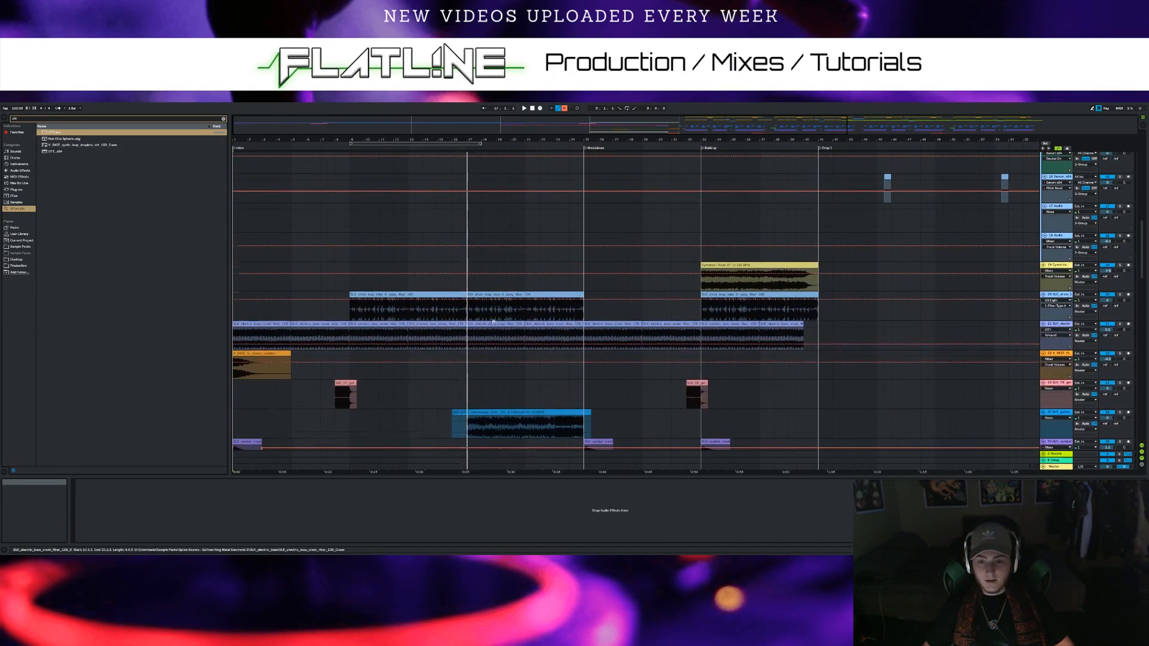
{"action": "scroll", "coordinate": [500, 322], "scroll_direction": "down", "scroll_amount": 3}
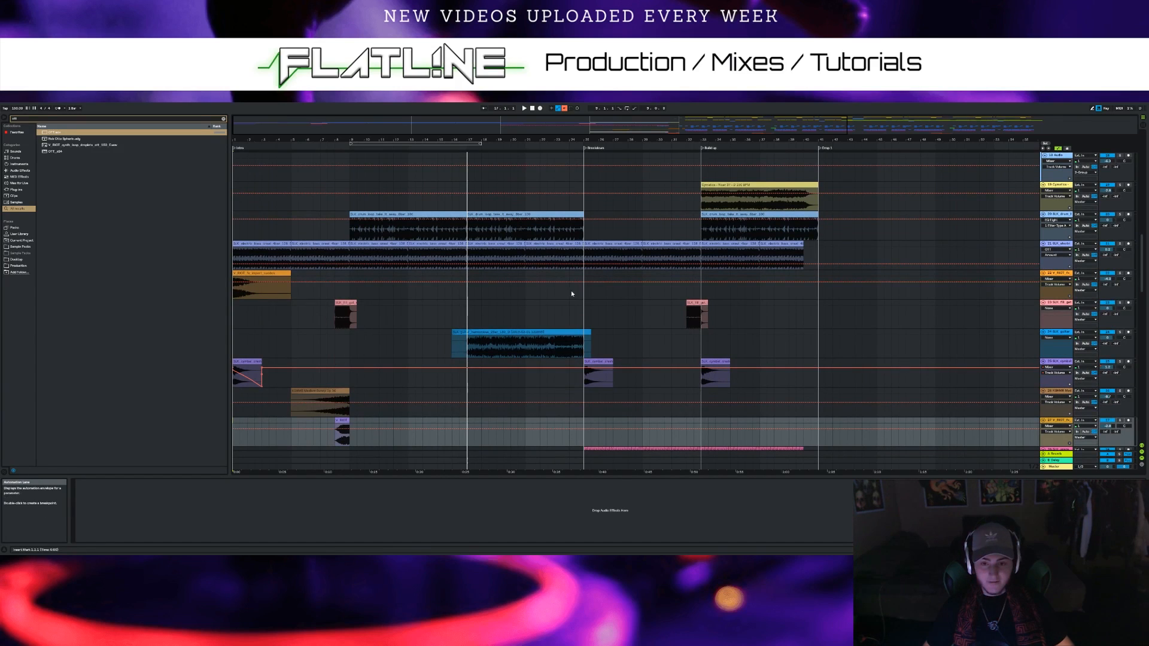
{"action": "scroll", "coordinate": [572, 291], "scroll_direction": "down", "scroll_amount": 2}
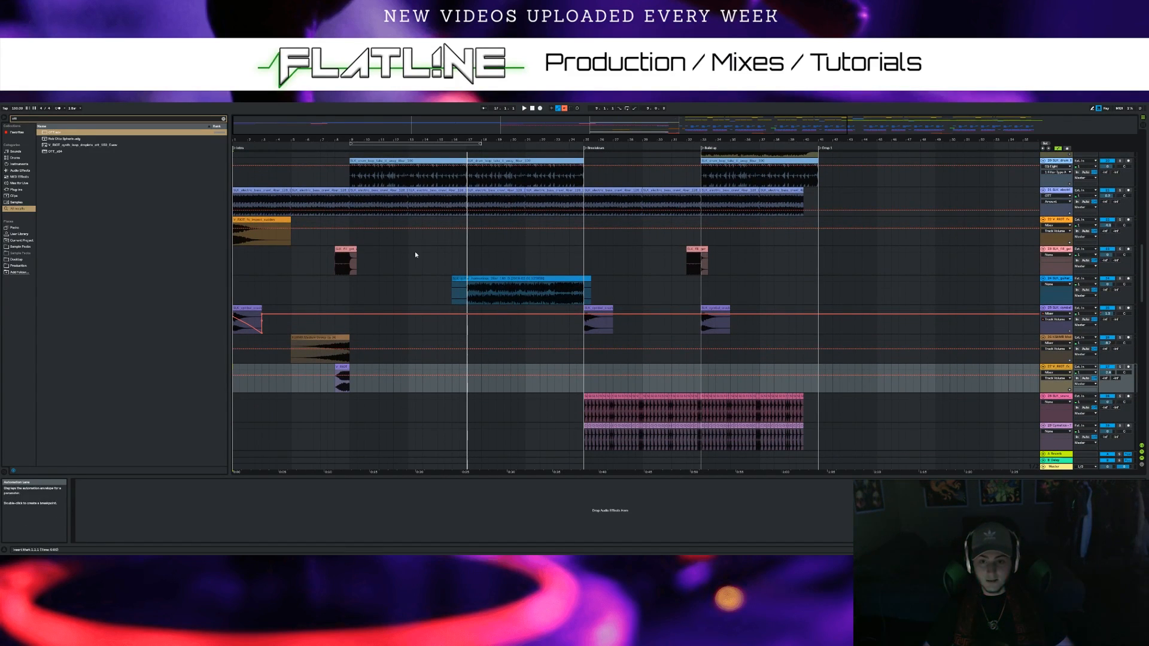
{"action": "scroll", "coordinate": [418, 243], "scroll_direction": "up", "scroll_amount": 2}
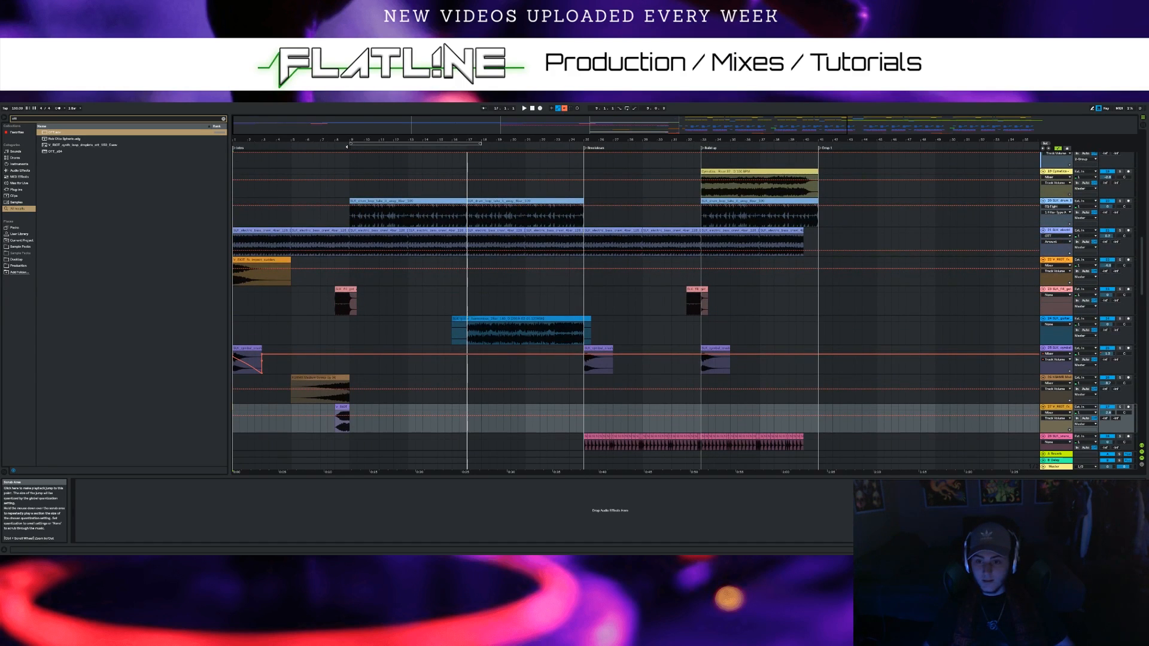
Play the drum loop section from bar 9 into the breakdown with all tracks active, selecting the riser clip and the breakdown's crash clip meanwhile
{"action": "left_click", "coordinate": [532, 108]}
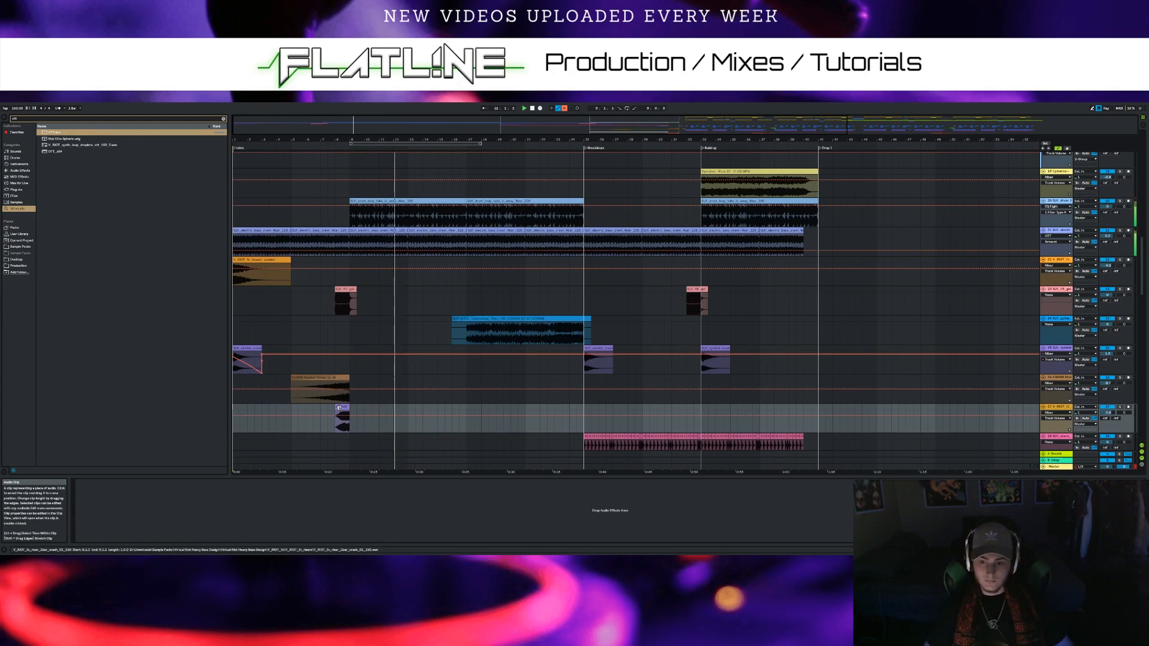
{"action": "left_click", "coordinate": [326, 392]}
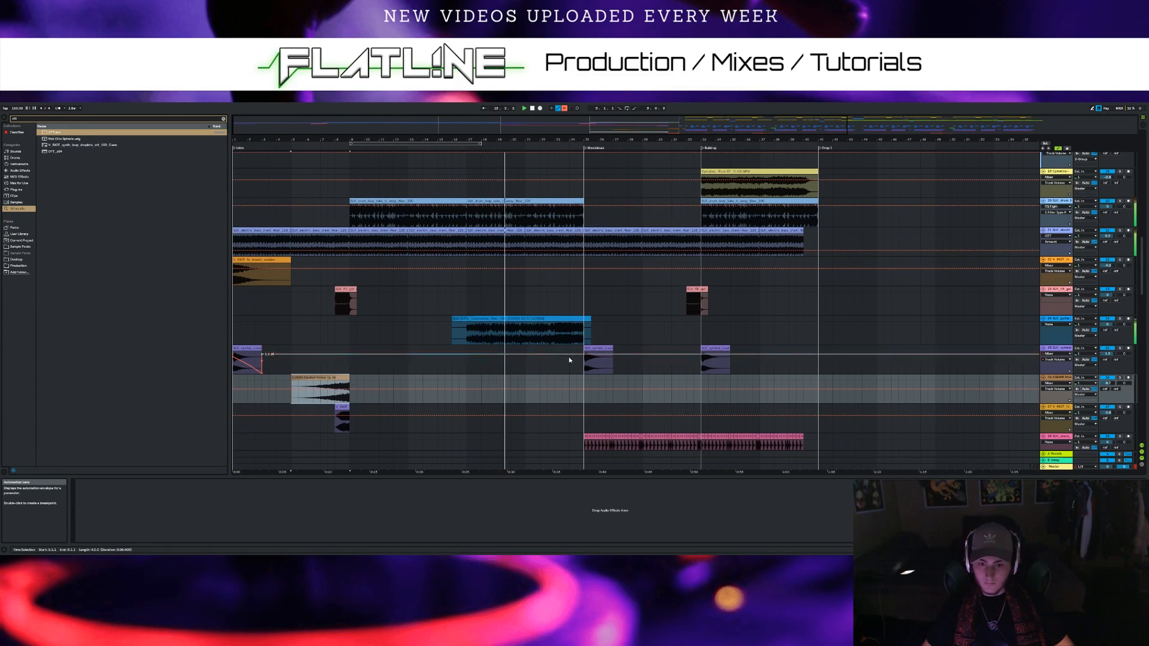
{"action": "left_click", "coordinate": [599, 348]}
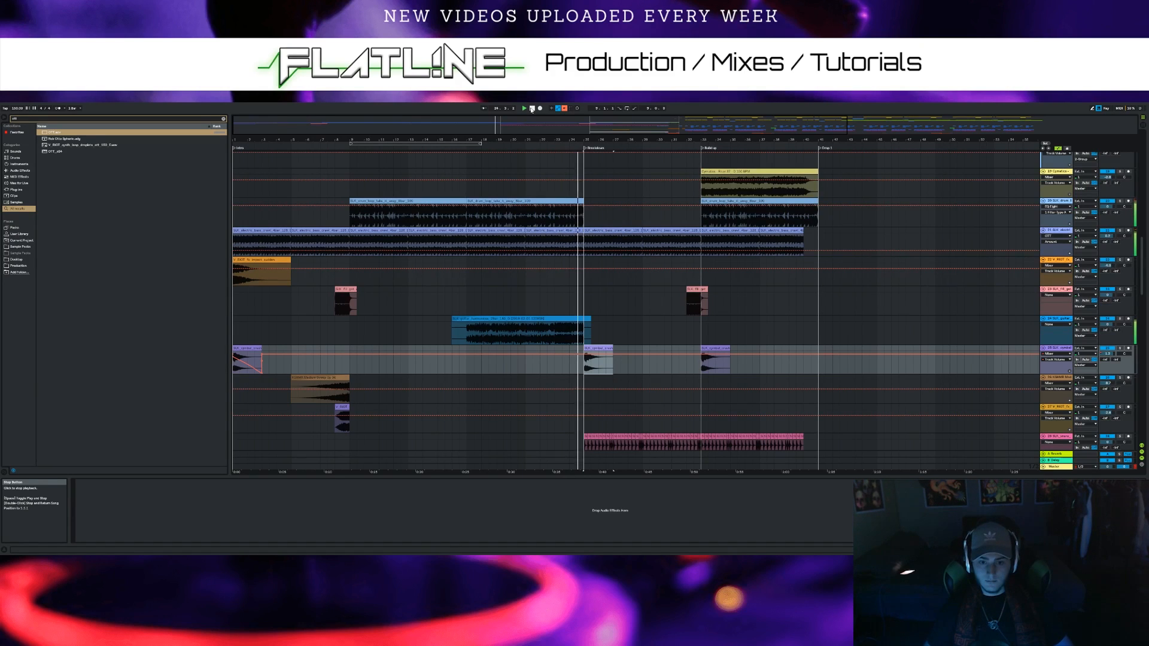
Examine the guitar clip and the crash at the start of the breakdown, close up and within the whole intro-to-drop arrangement
{"action": "scroll", "coordinate": [475, 292], "scroll_direction": "up", "scroll_amount": 1}
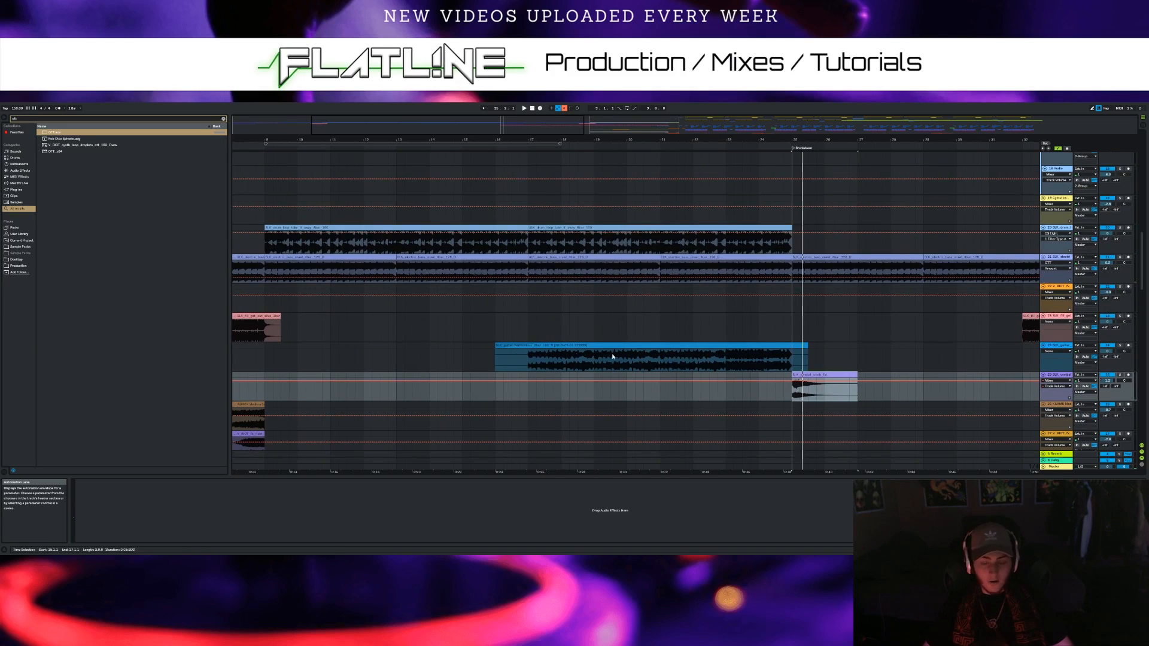
{"action": "scroll", "coordinate": [714, 368], "scroll_direction": "down", "scroll_amount": 2}
{"action": "scroll", "coordinate": [654, 374], "scroll_direction": "down", "scroll_amount": 1}
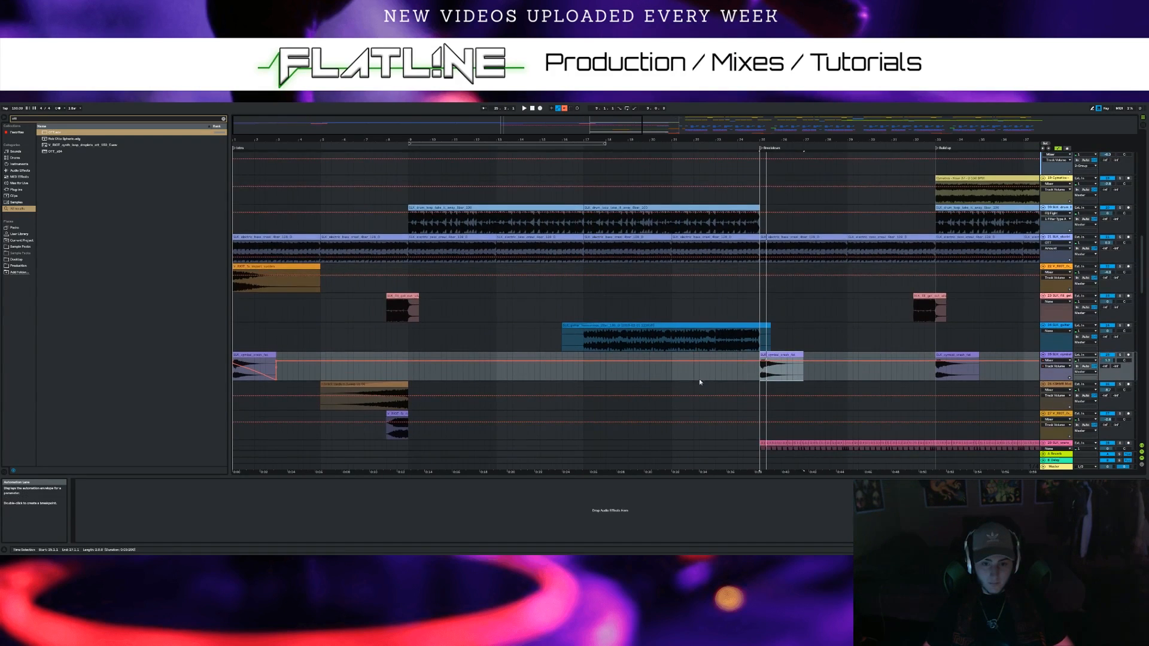
{"action": "scroll", "coordinate": [694, 381], "scroll_direction": "up", "scroll_amount": 3}
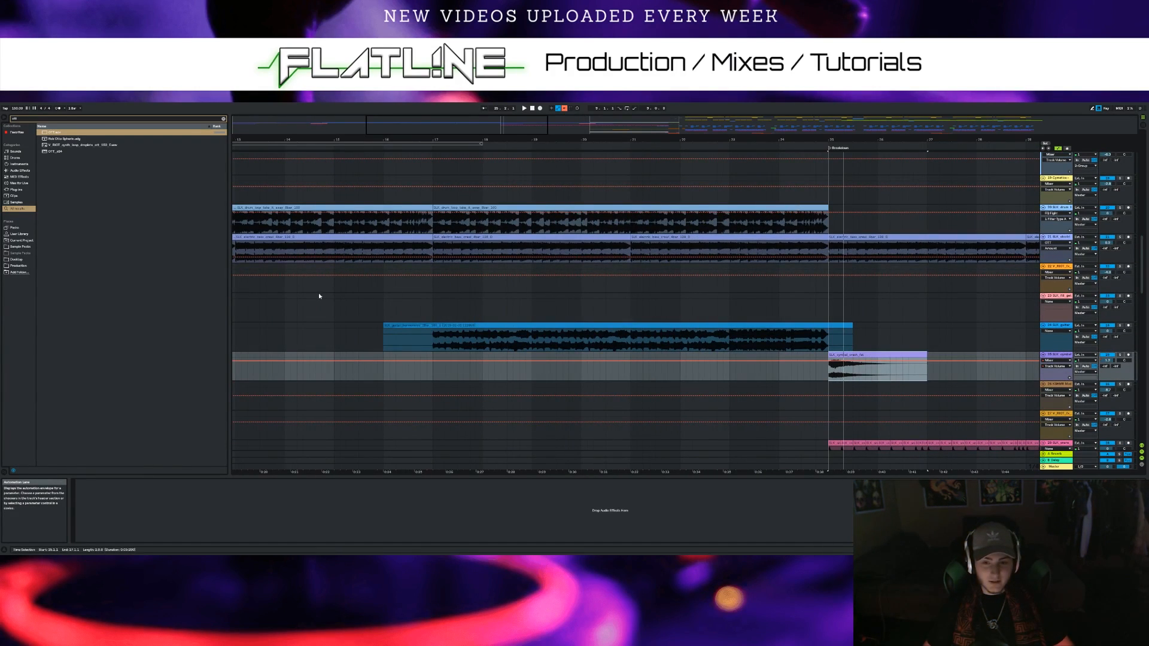
{"action": "scroll", "coordinate": [444, 349], "scroll_direction": "down", "scroll_amount": 5}
{"action": "scroll", "coordinate": [445, 344], "scroll_direction": "up", "scroll_amount": 3}
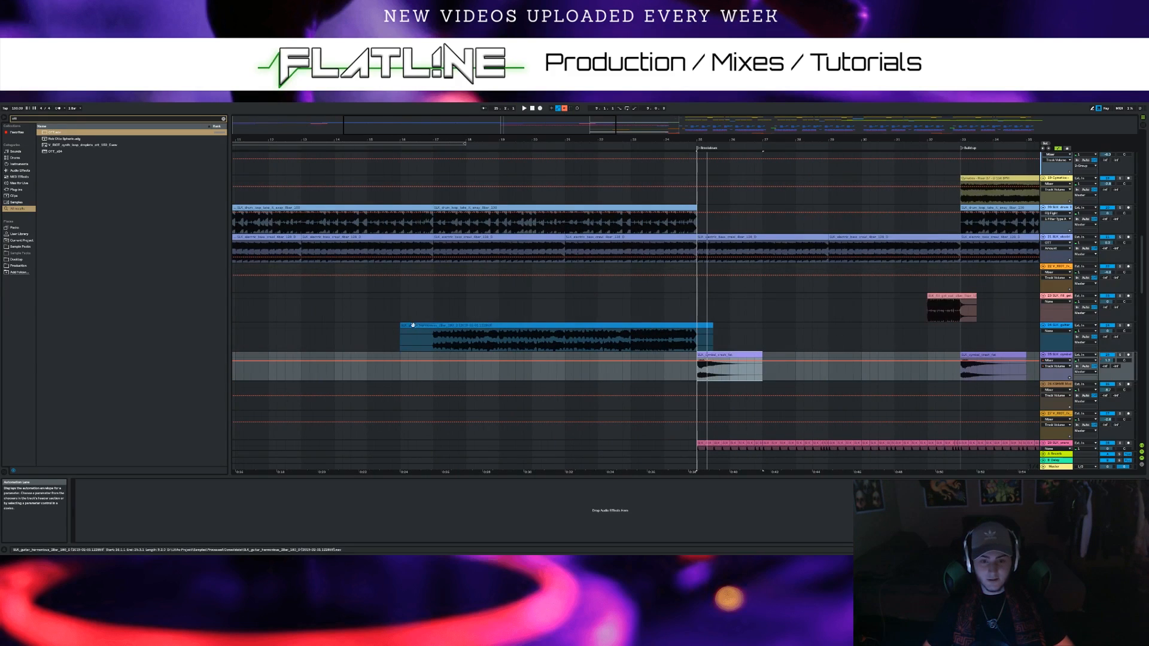
{"action": "scroll", "coordinate": [302, 321], "scroll_direction": "down", "scroll_amount": 3}
{"action": "left_click_drag", "start_coordinate": [489, 137], "coordinate": [591, 137]}
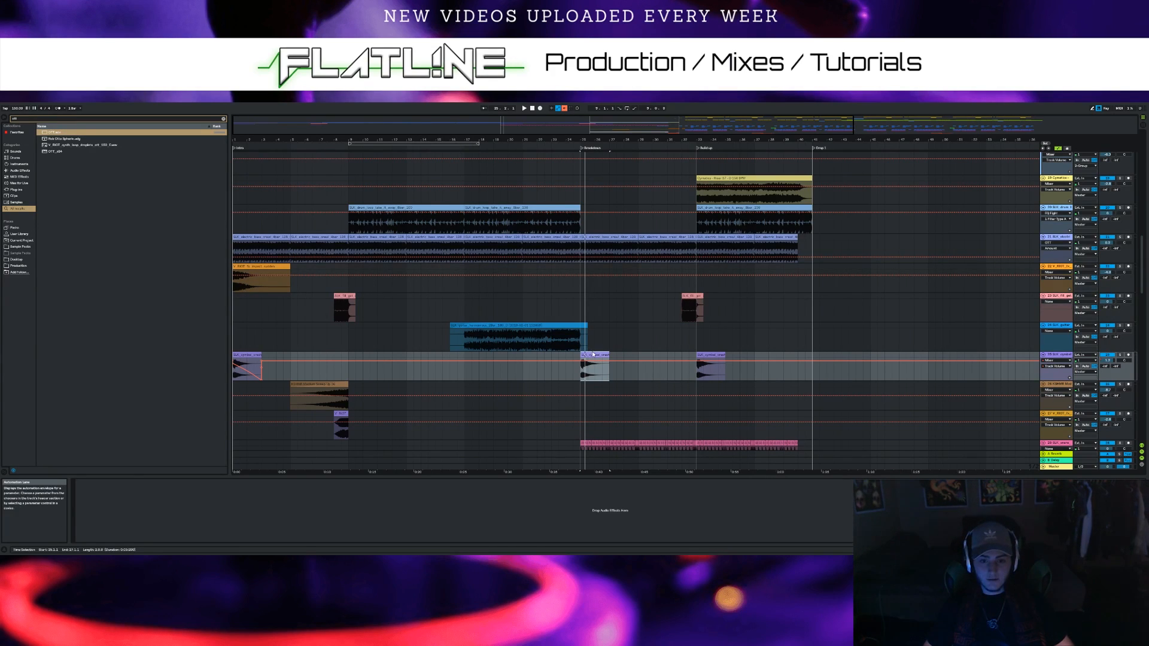
Copy the purple crash clip from the start of the breakdown to bar 17, and play the transition into it
{"action": "left_click_drag", "start_coordinate": [586, 356], "coordinate": [469, 356]}
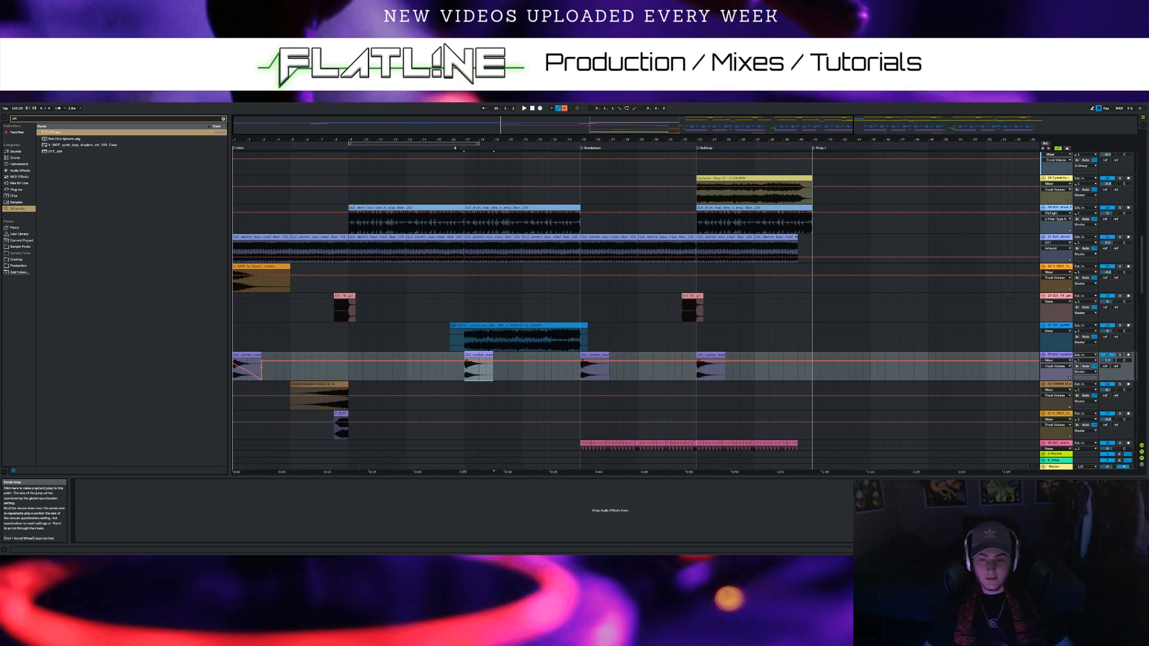
{"action": "left_click", "coordinate": [455, 148]}
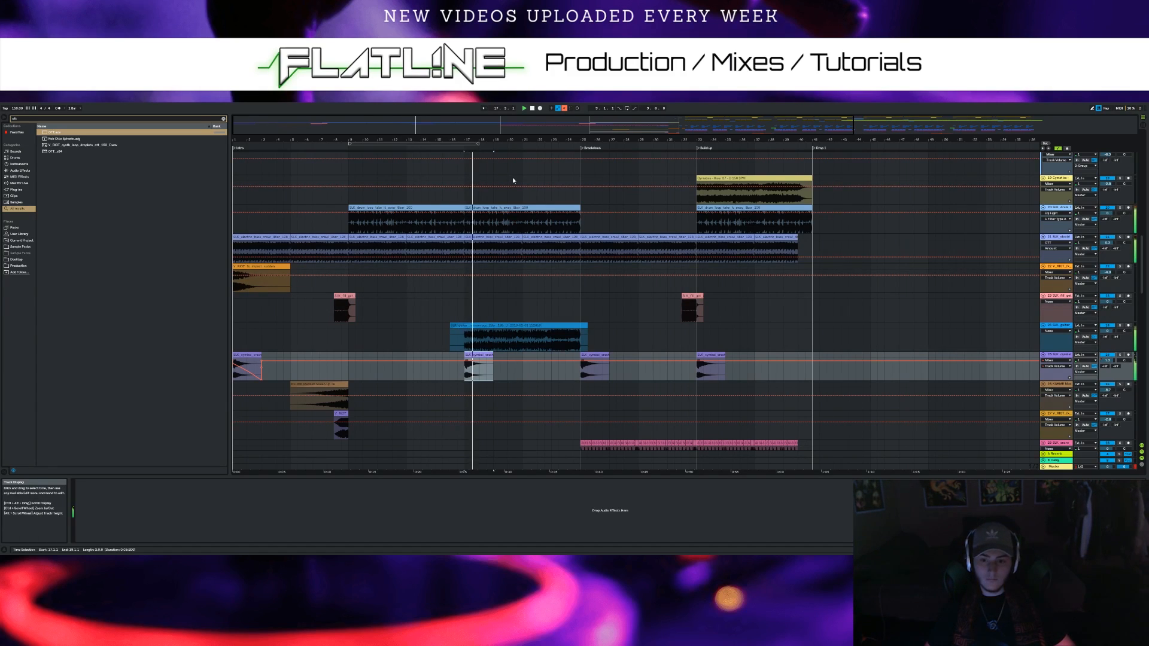
{"action": "left_click", "coordinate": [532, 108]}
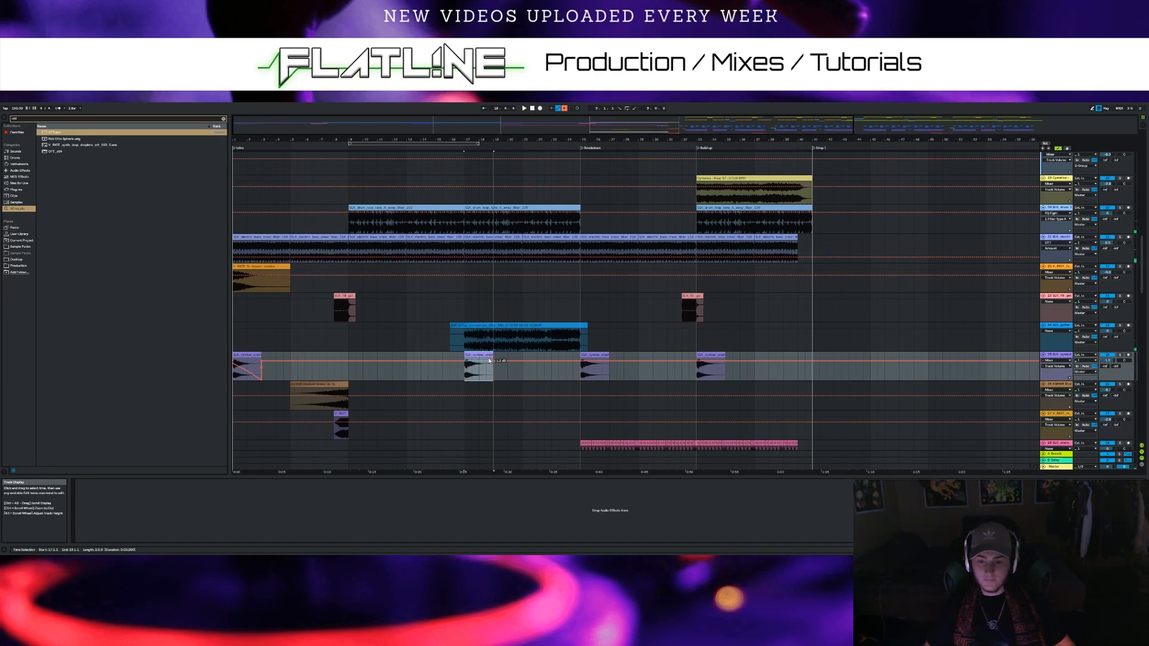
Duplicate the bar 17 crash three times back to back up to the breakdown while playing the section
{"action": "key", "text": "ctrl+d"}
{"action": "key", "text": "space"}
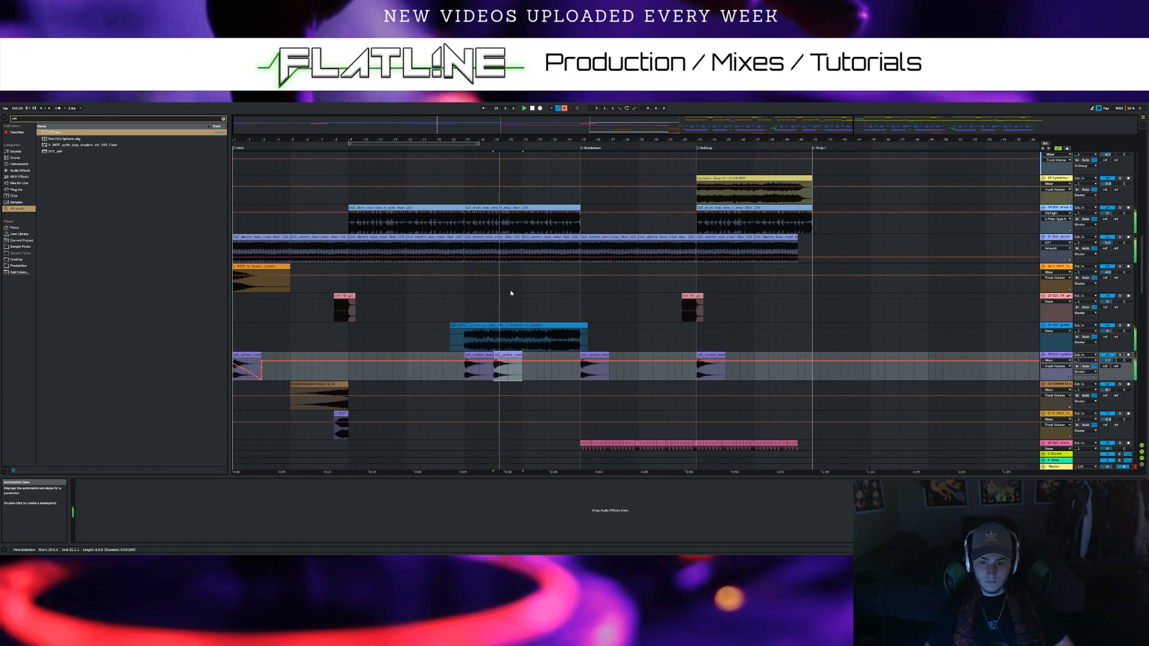
{"action": "key", "text": "ctrl+d"}
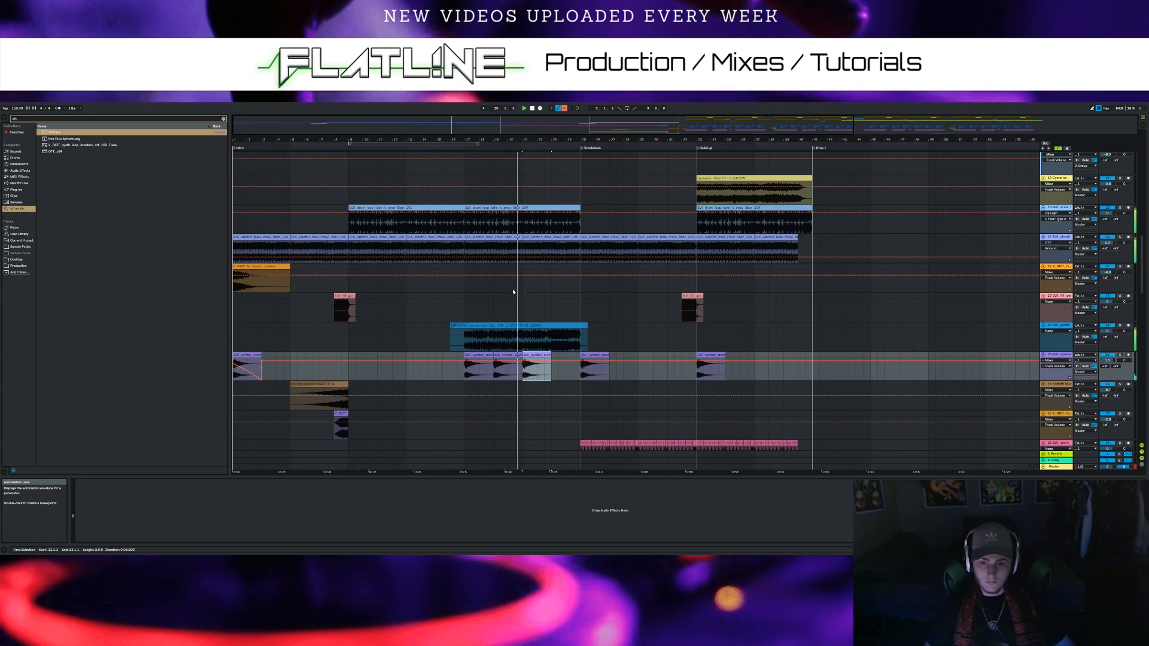
{"action": "key", "text": "ctrl+d"}
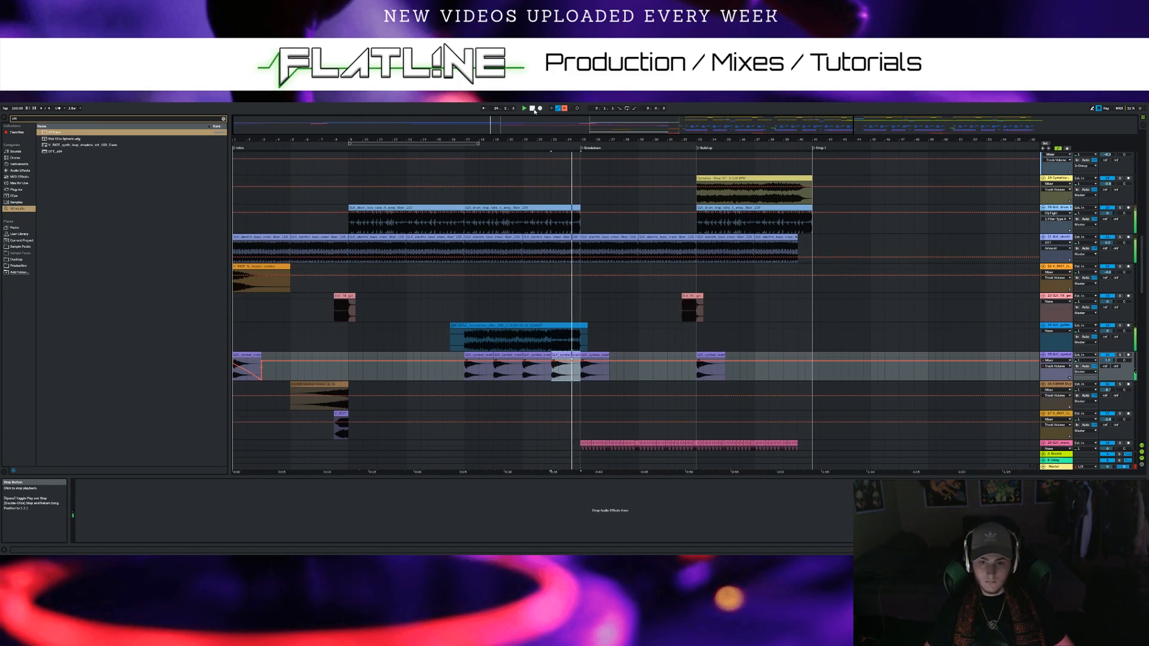
Delete the last duplicated crash, which sits directly before the breakdown's own crash
{"action": "right_click", "coordinate": [564, 354]}
{"action": "left_click", "coordinate": [573, 358]}
{"action": "scroll", "coordinate": [453, 294], "scroll_direction": "down", "scroll_amount": 2}
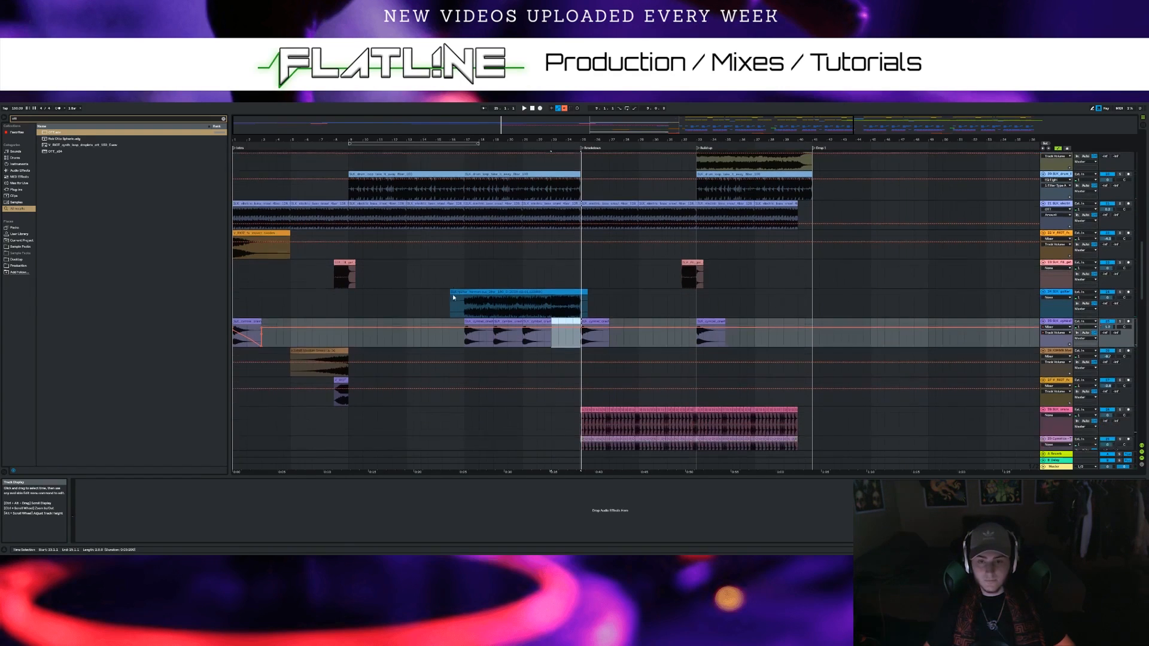
{"action": "scroll", "coordinate": [415, 238], "scroll_direction": "down", "scroll_amount": 2}
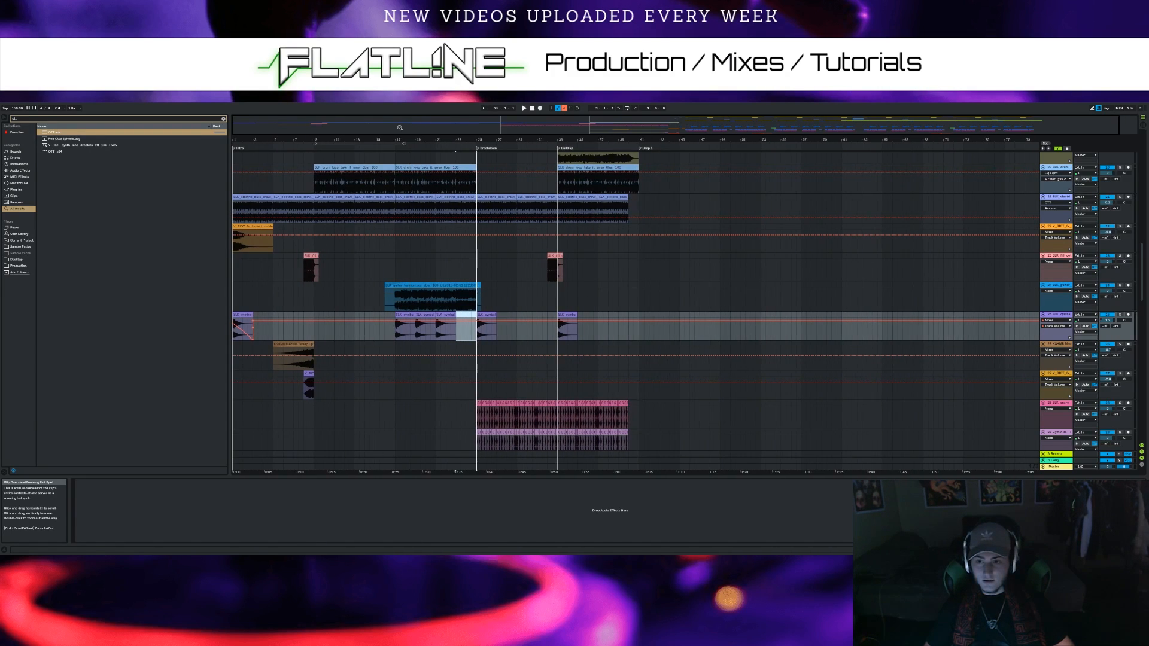
{"action": "scroll", "coordinate": [285, 292], "scroll_direction": "up", "scroll_amount": 3}
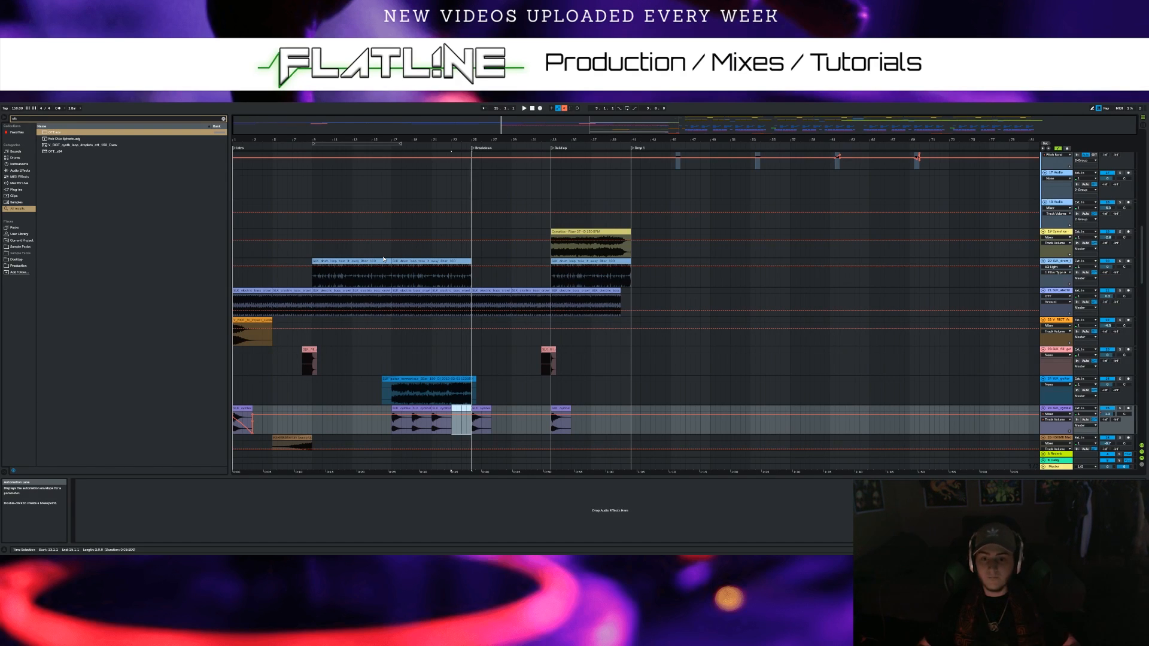
{"action": "scroll", "coordinate": [464, 202], "scroll_direction": "down", "scroll_amount": 3}
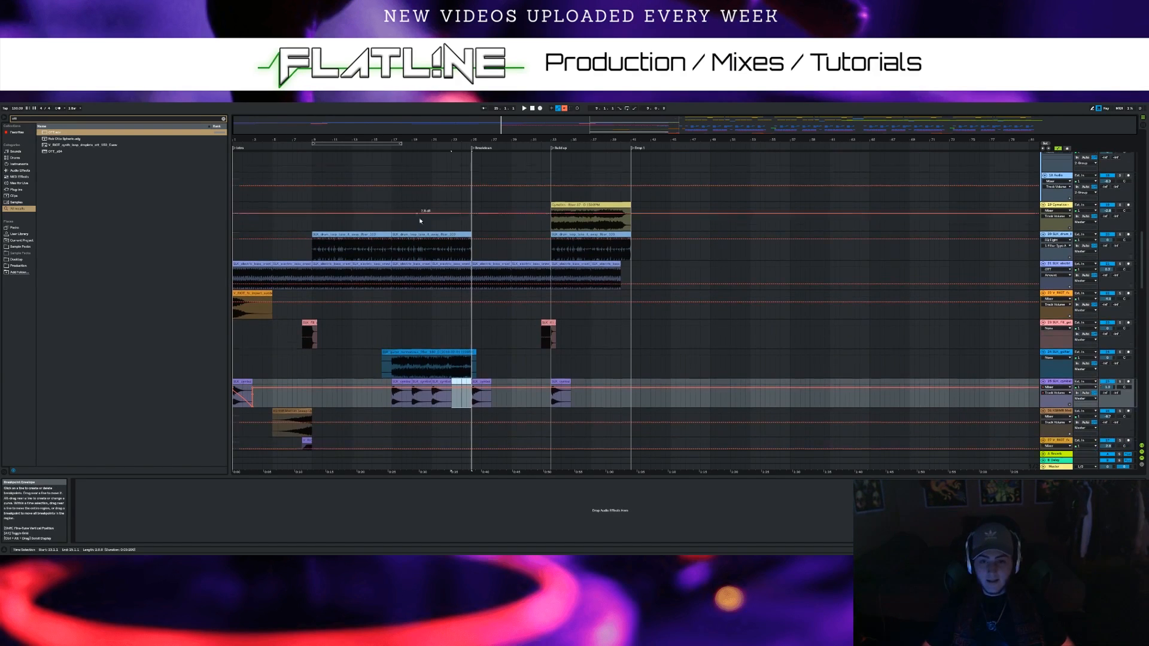
Examine the crash, guitar and percussion clips around the start of the breakdown, close up and within the surrounding arrangement
{"action": "scroll", "coordinate": [470, 204], "scroll_direction": "down", "scroll_amount": 3}
{"action": "scroll", "coordinate": [476, 215], "scroll_direction": "up", "scroll_amount": 3}
{"action": "scroll", "coordinate": [477, 220], "scroll_direction": "up", "scroll_amount": 3}
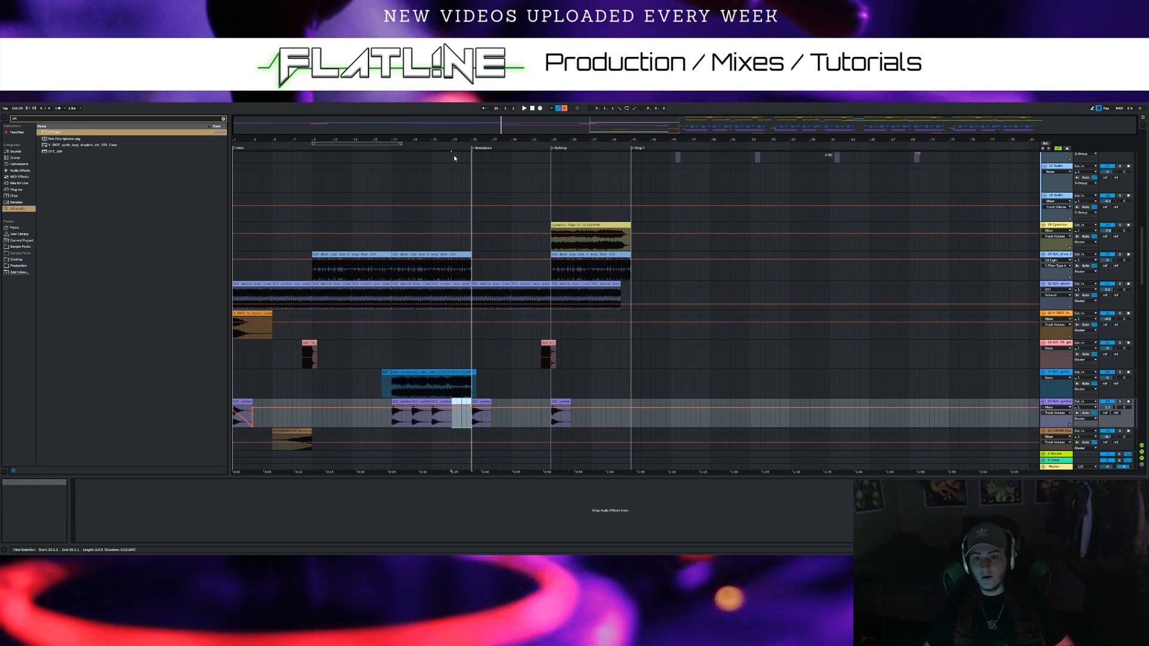
{"action": "scroll", "coordinate": [464, 214], "scroll_direction": "down", "scroll_amount": 1}
{"action": "scroll", "coordinate": [466, 239], "scroll_direction": "up", "scroll_amount": 2}
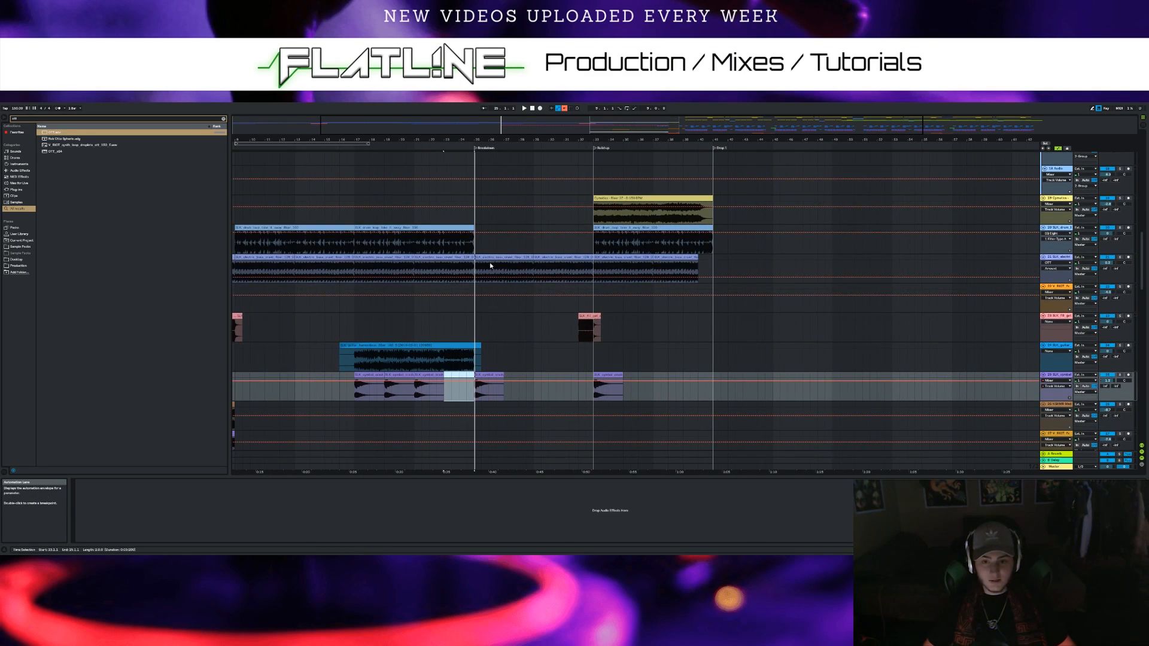
{"action": "scroll", "coordinate": [512, 316], "scroll_direction": "down", "scroll_amount": 2}
{"action": "scroll", "coordinate": [509, 319], "scroll_direction": "down", "scroll_amount": 3}
{"action": "scroll", "coordinate": [475, 336], "scroll_direction": "up", "scroll_amount": 4}
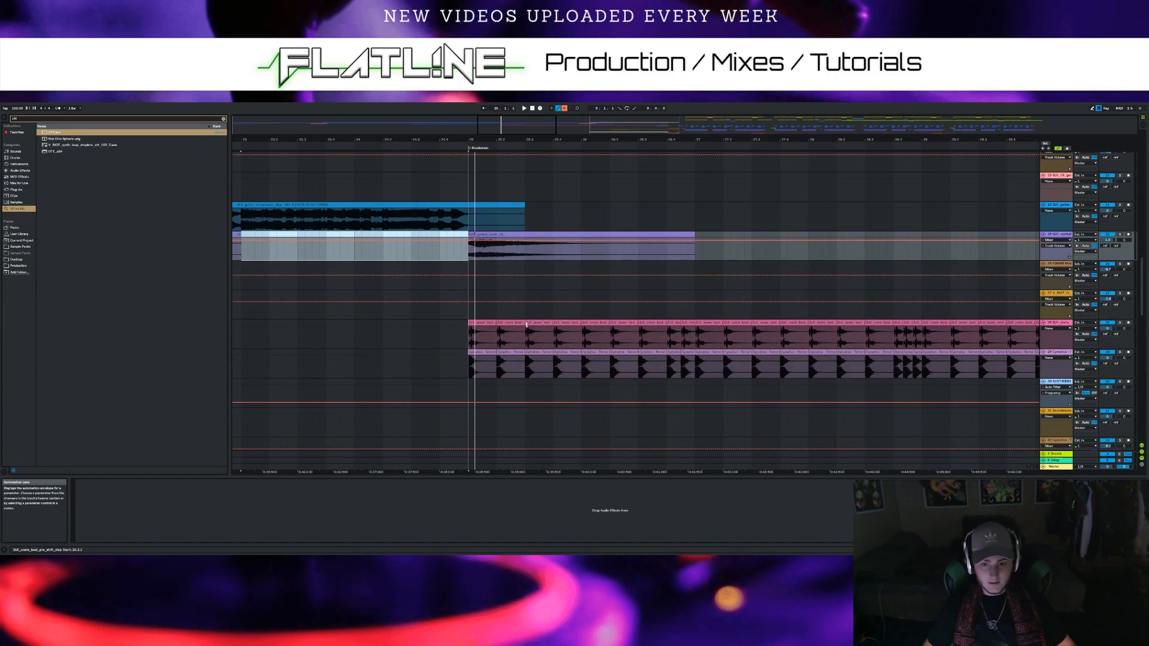
{"action": "scroll", "coordinate": [525, 347], "scroll_direction": "down", "scroll_amount": 5}
{"action": "scroll", "coordinate": [526, 341], "scroll_direction": "down", "scroll_amount": 3}
{"action": "scroll", "coordinate": [541, 296], "scroll_direction": "up", "scroll_amount": 2}
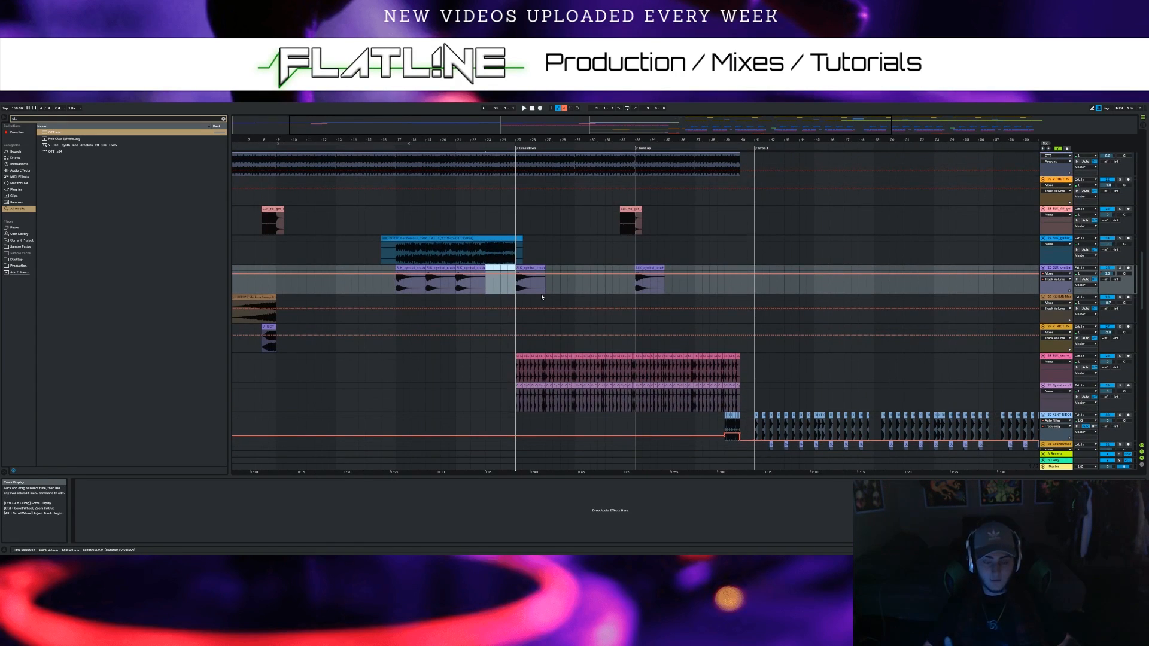
{"action": "scroll", "coordinate": [530, 238], "scroll_direction": "up", "scroll_amount": 4}
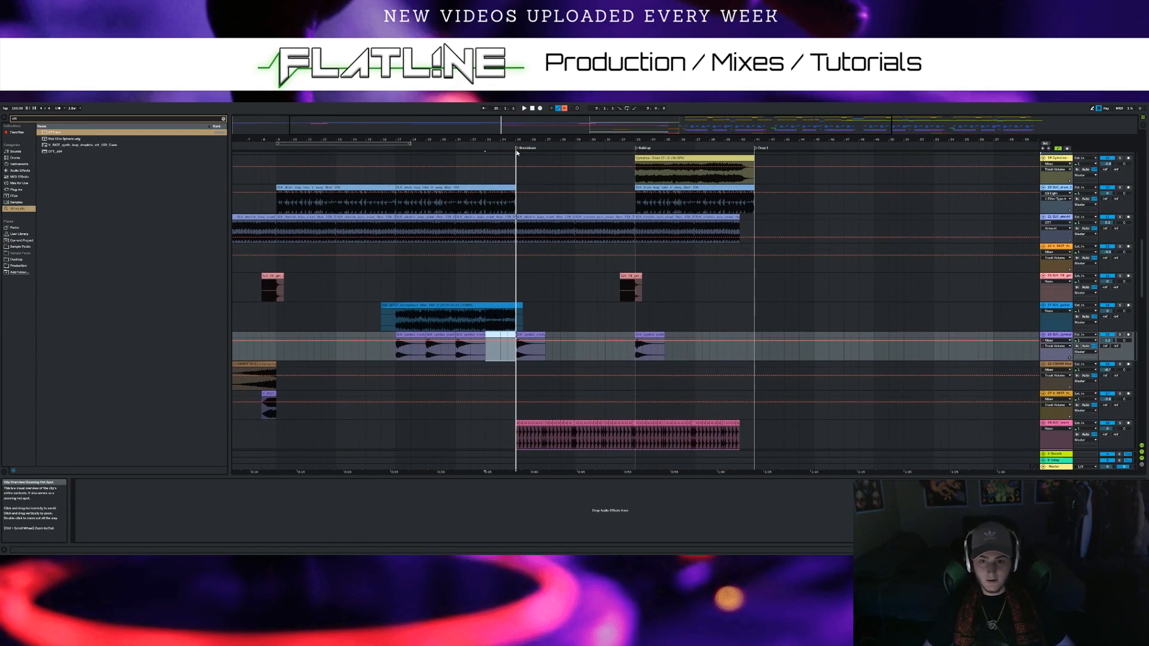
Play the transition into the breakdown and follow its percussion and crashes towards the buildup
{"action": "left_click", "coordinate": [517, 150]}
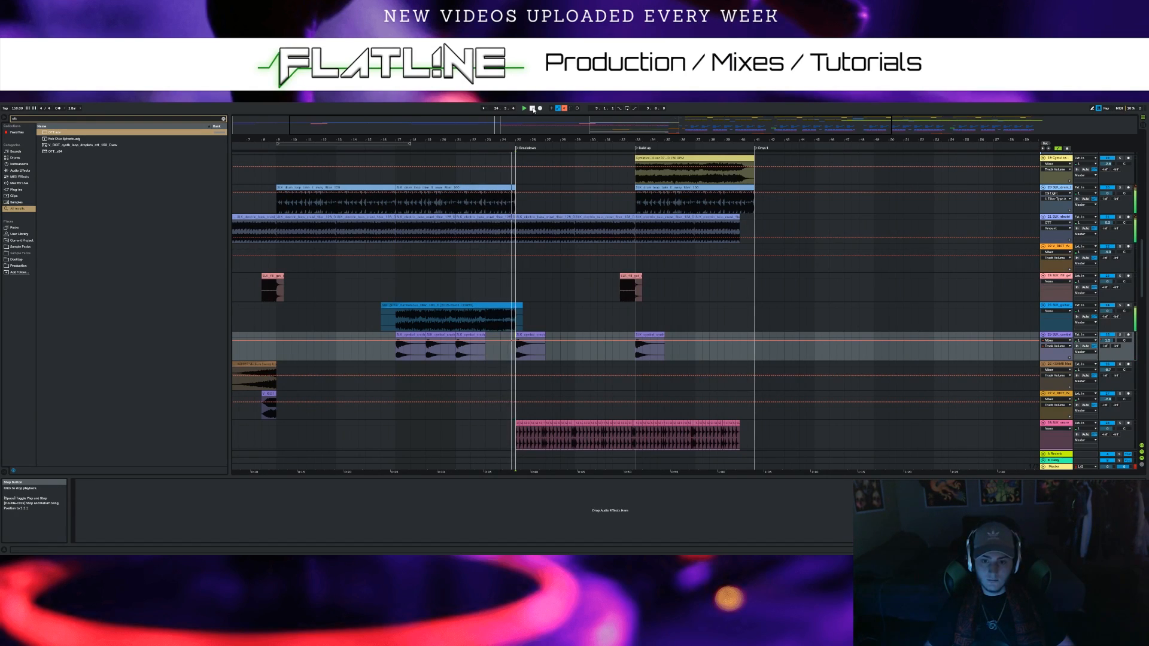
{"action": "scroll", "coordinate": [601, 239], "scroll_direction": "right", "scroll_amount": 3}
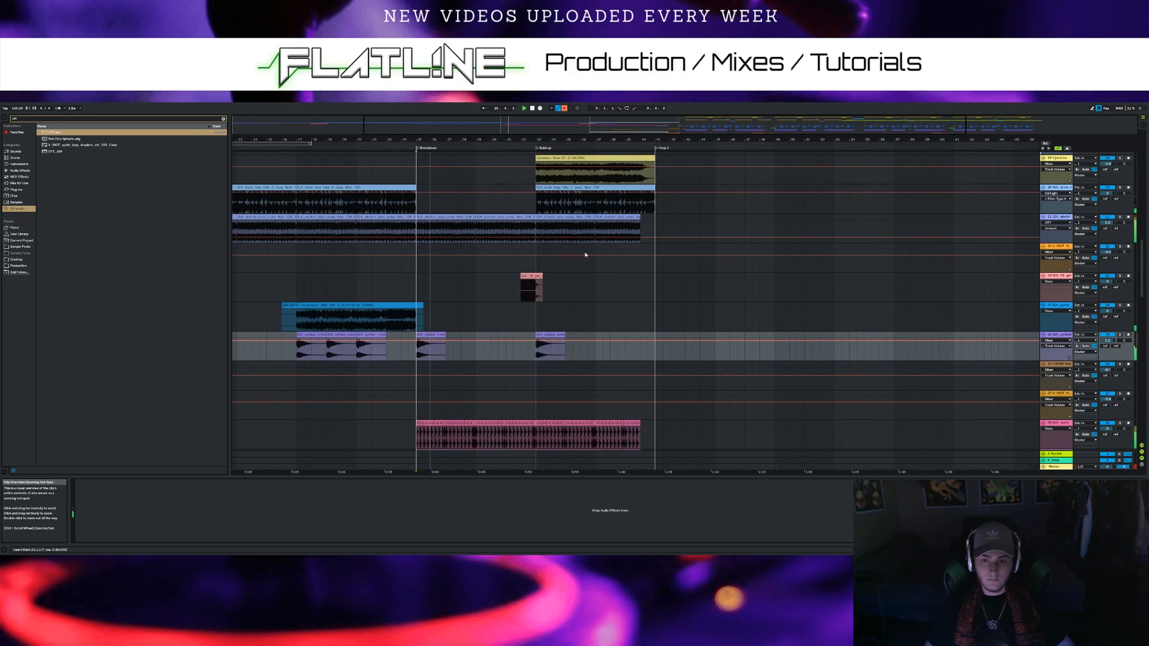
{"action": "scroll", "coordinate": [469, 288], "scroll_direction": "down", "scroll_amount": 5}
{"action": "scroll", "coordinate": [492, 323], "scroll_direction": "up", "scroll_amount": 3, "text": "ctrl"}
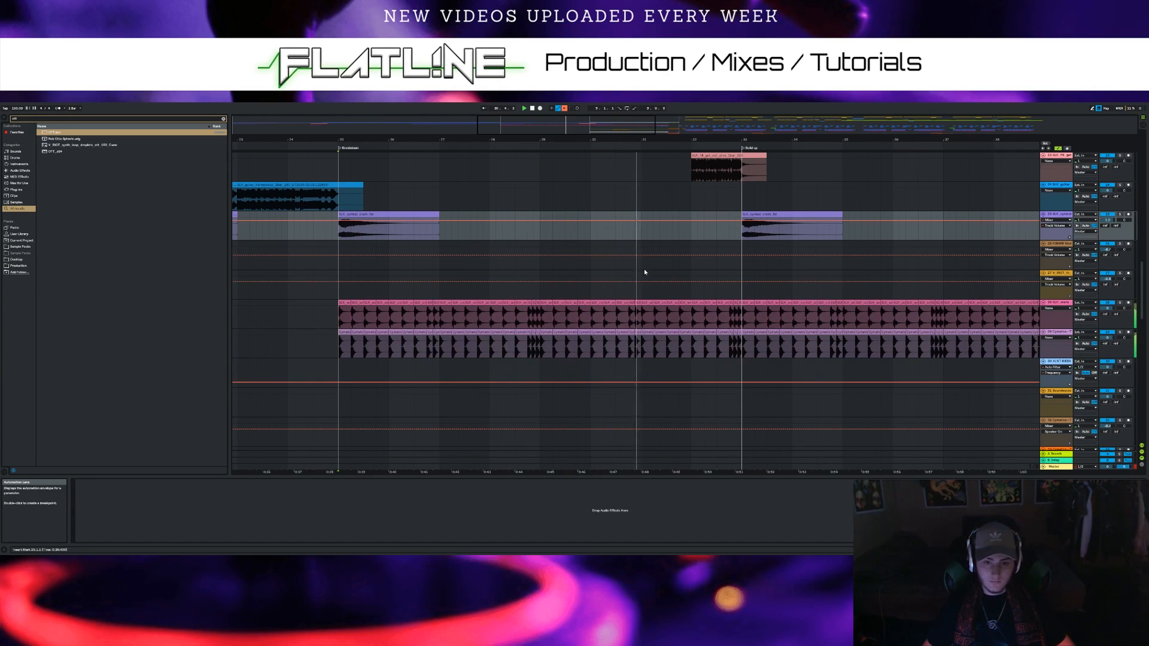
{"action": "scroll", "coordinate": [596, 284], "scroll_direction": "up", "scroll_amount": 1}
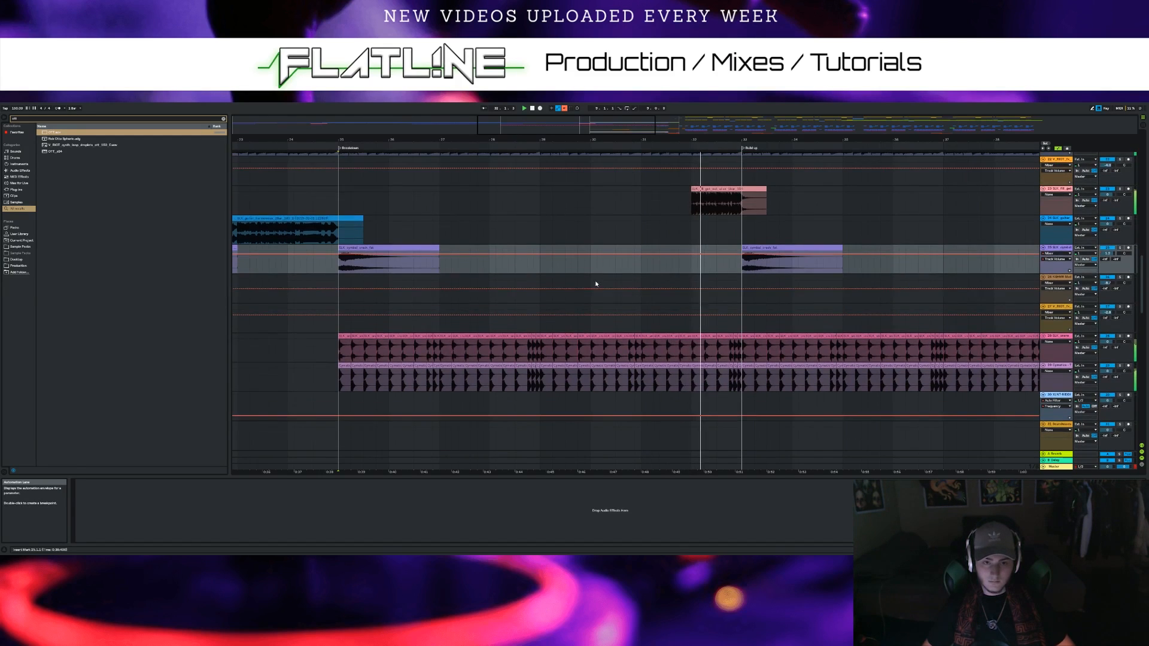
{"action": "scroll", "coordinate": [528, 269], "scroll_direction": "up", "scroll_amount": 3}
{"action": "left_click", "coordinate": [532, 108]}
Listen to the pink percussion track soloed from the start of the breakdown
{"action": "scroll", "coordinate": [450, 296], "scroll_direction": "down", "scroll_amount": 3}
{"action": "scroll", "coordinate": [459, 320], "scroll_direction": "down", "scroll_amount": 1}
{"action": "scroll", "coordinate": [457, 338], "scroll_direction": "down", "scroll_amount": 1}
{"action": "scroll", "coordinate": [379, 390], "scroll_direction": "up", "scroll_amount": 8}
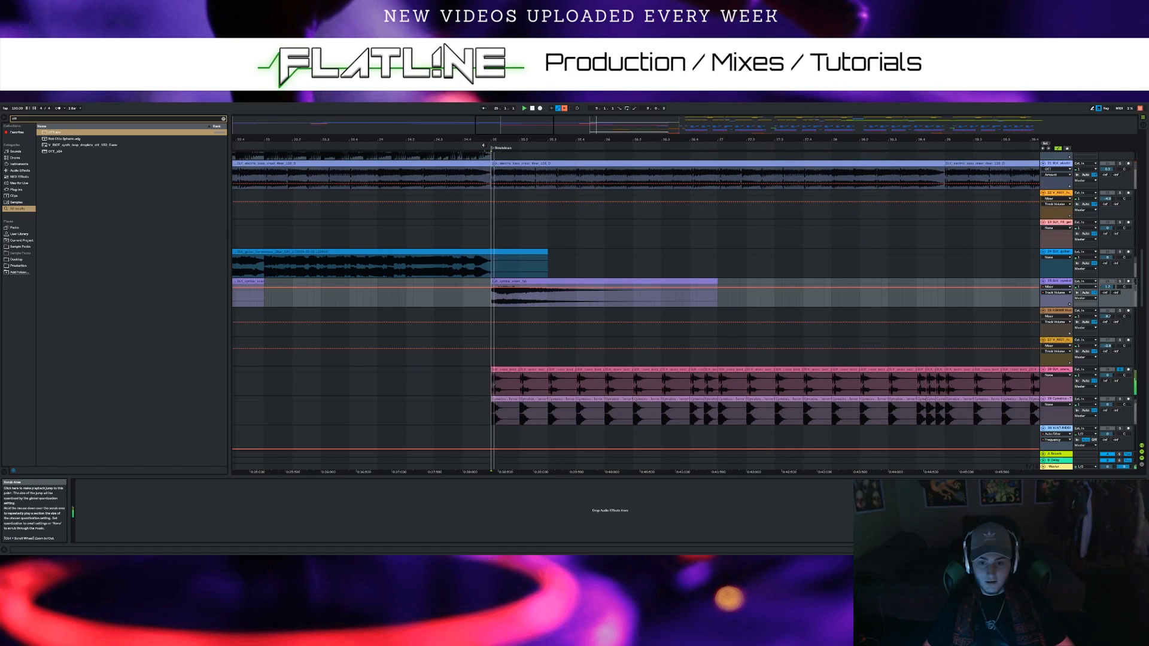
{"action": "left_click", "coordinate": [524, 108]}
{"action": "left_click", "coordinate": [532, 108]}
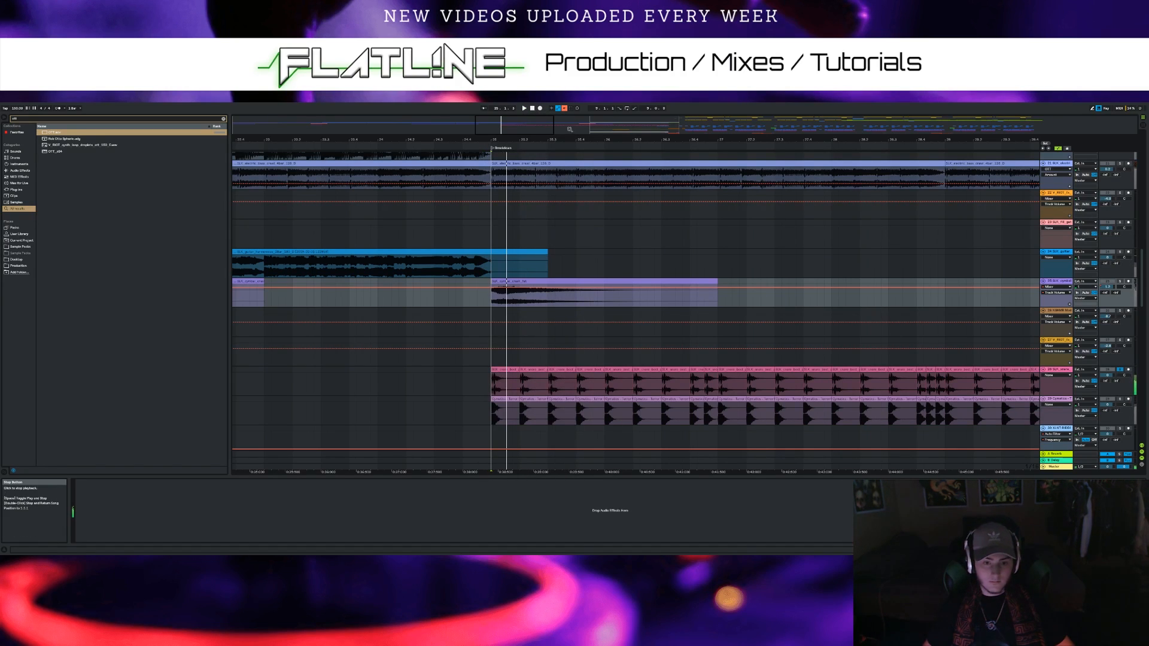
Add the Reverb effect to the pink percussion track and play the soloed track from the start of the breakdown
{"action": "left_click", "coordinate": [1062, 370]}
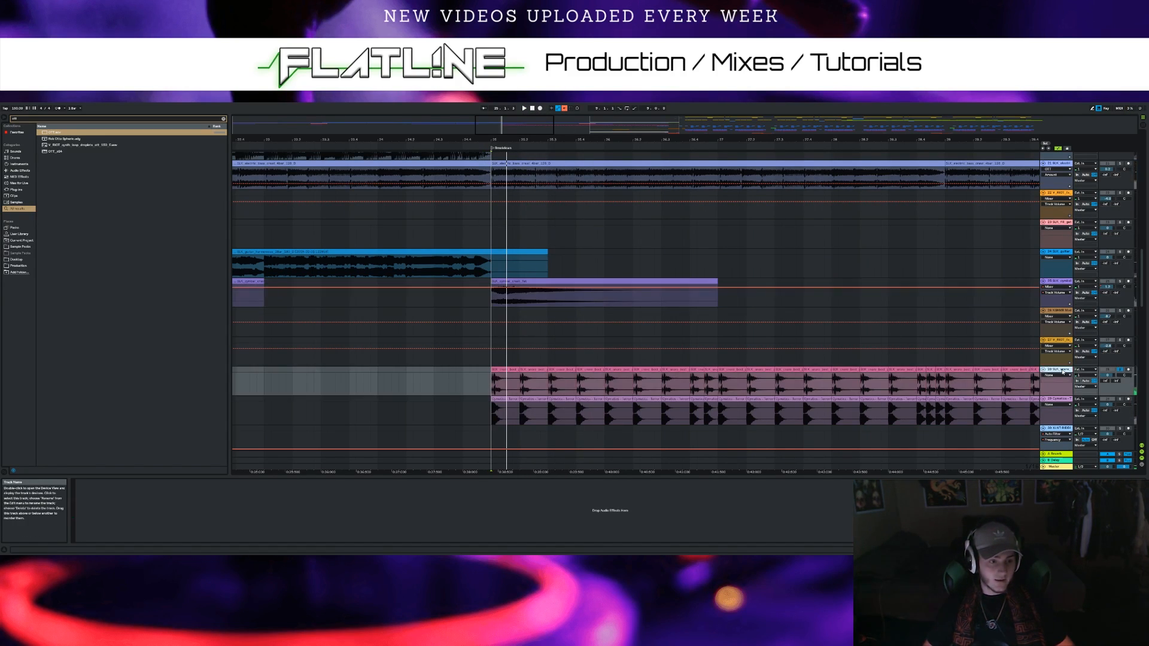
{"action": "left_click", "coordinate": [222, 118]}
{"action": "type", "text": "rev"}
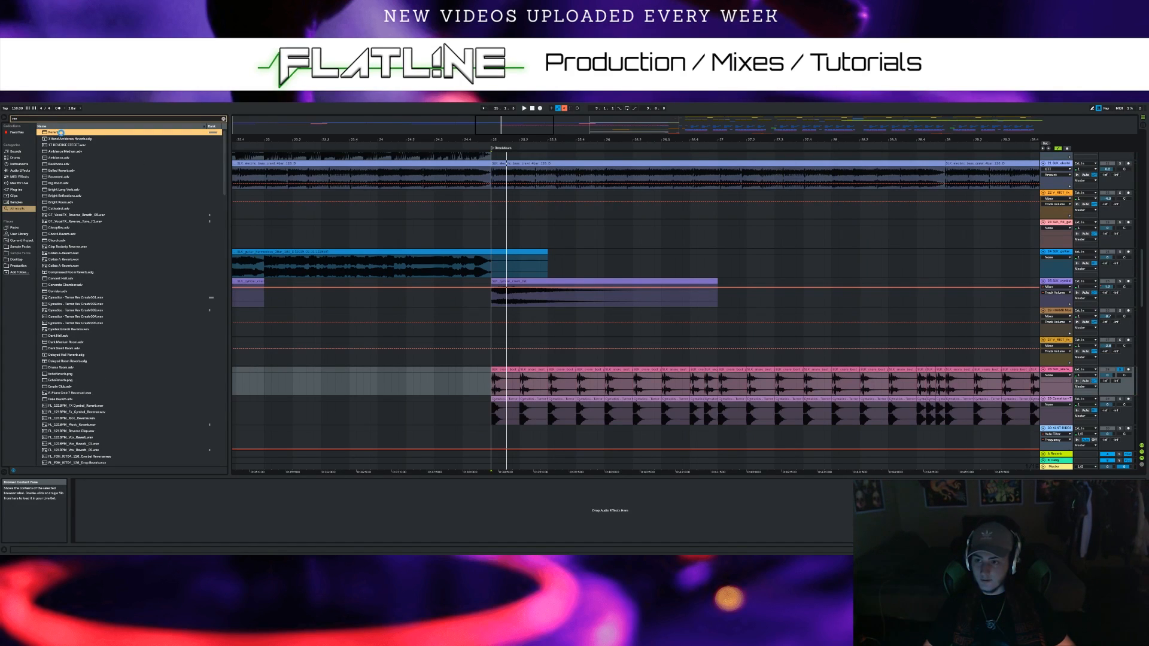
{"action": "key", "text": "Return"}
{"action": "key", "text": "space"}
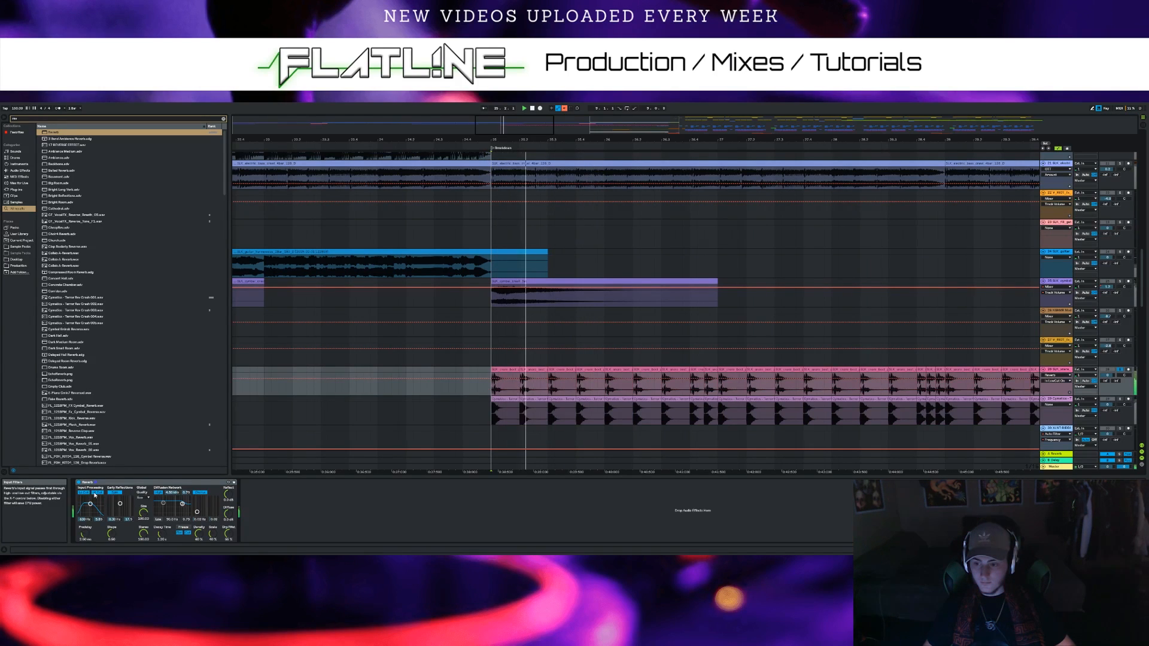
Shift the Reverb's input filter to a higher frequency and lower its Dry/Wet amount while the pink track plays
{"action": "left_click_drag", "start_coordinate": [90, 504], "coordinate": [90, 508]}
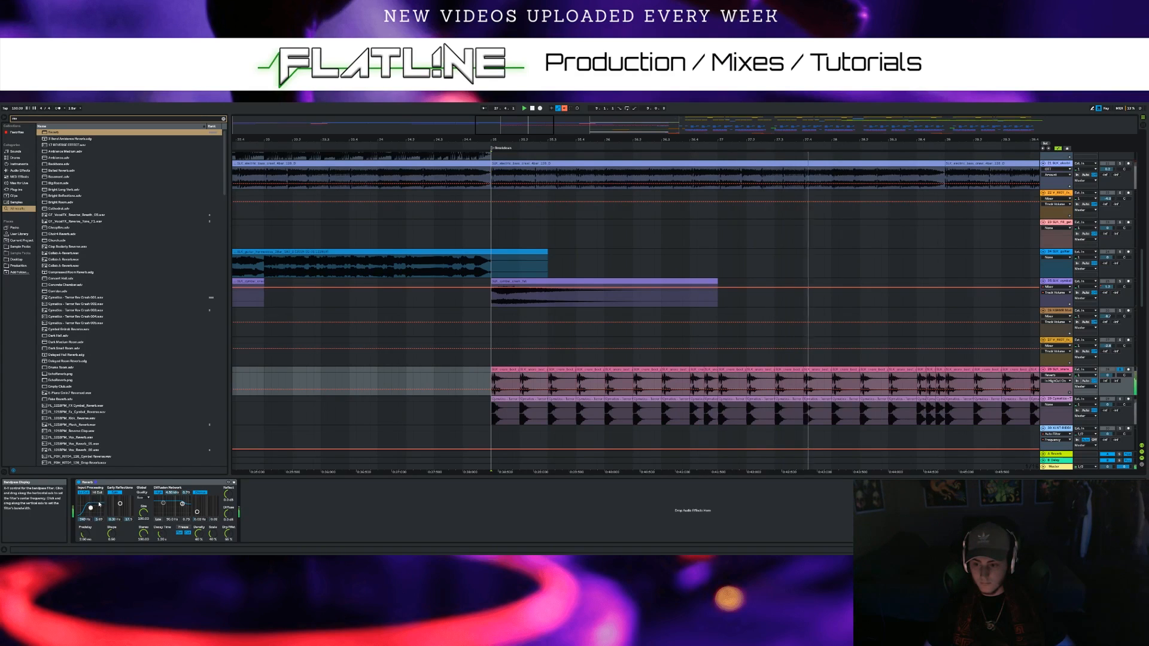
{"action": "left_click_drag", "start_coordinate": [95, 504], "coordinate": [94, 505]}
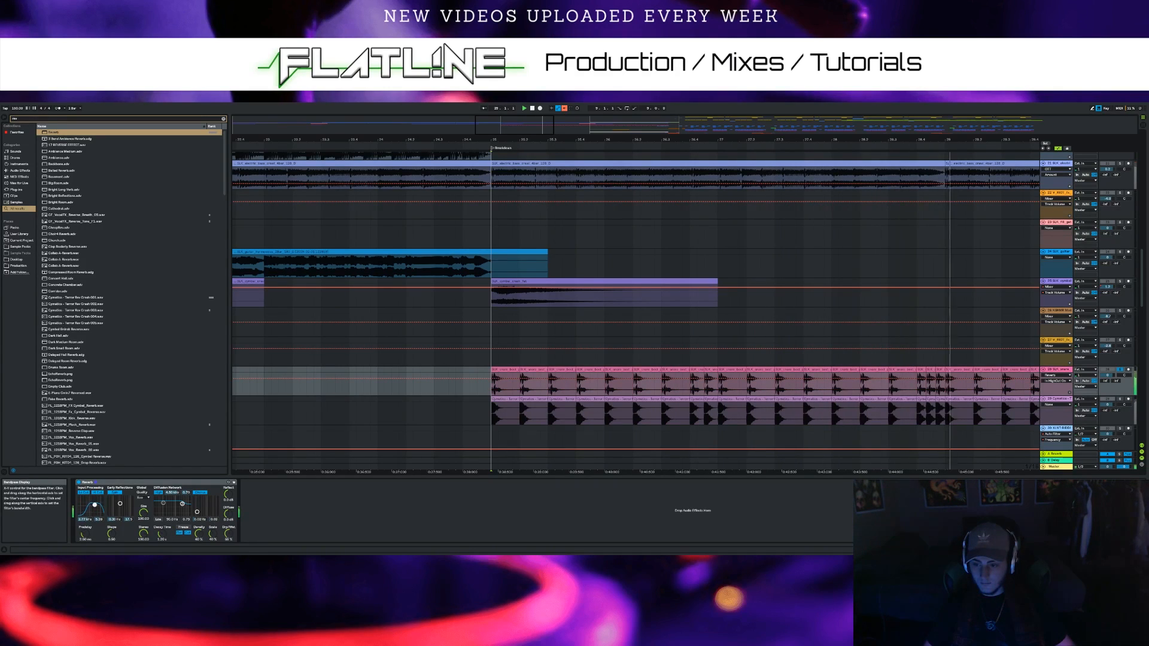
{"action": "left_click_drag", "start_coordinate": [228, 534], "coordinate": [228, 546]}
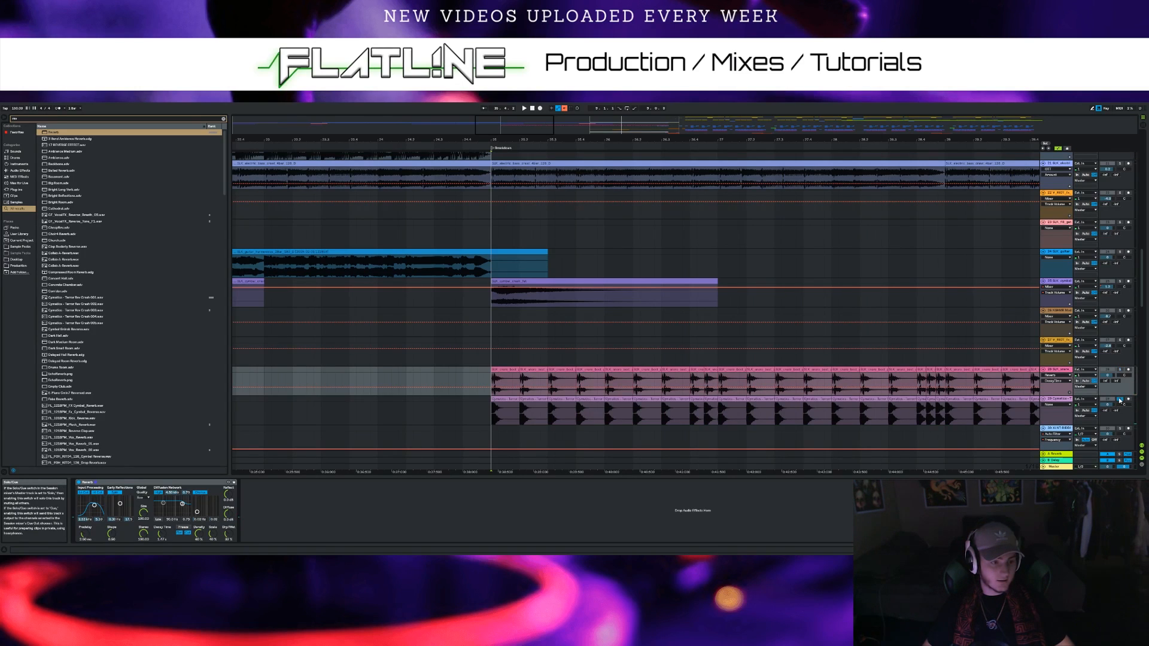
Listen to the purple percussion track on its own and the full breakdown mix up to the buildup
{"action": "scroll", "coordinate": [503, 409], "scroll_direction": "up", "scroll_amount": 5}
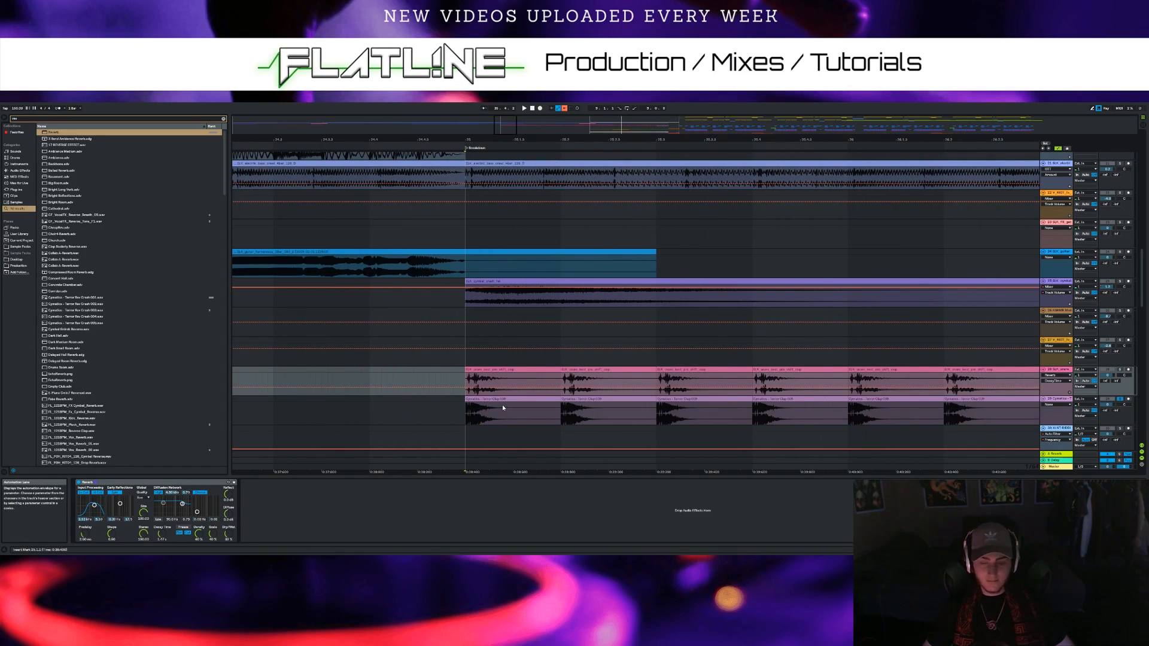
{"action": "scroll", "coordinate": [389, 299], "scroll_direction": "down", "scroll_amount": 7}
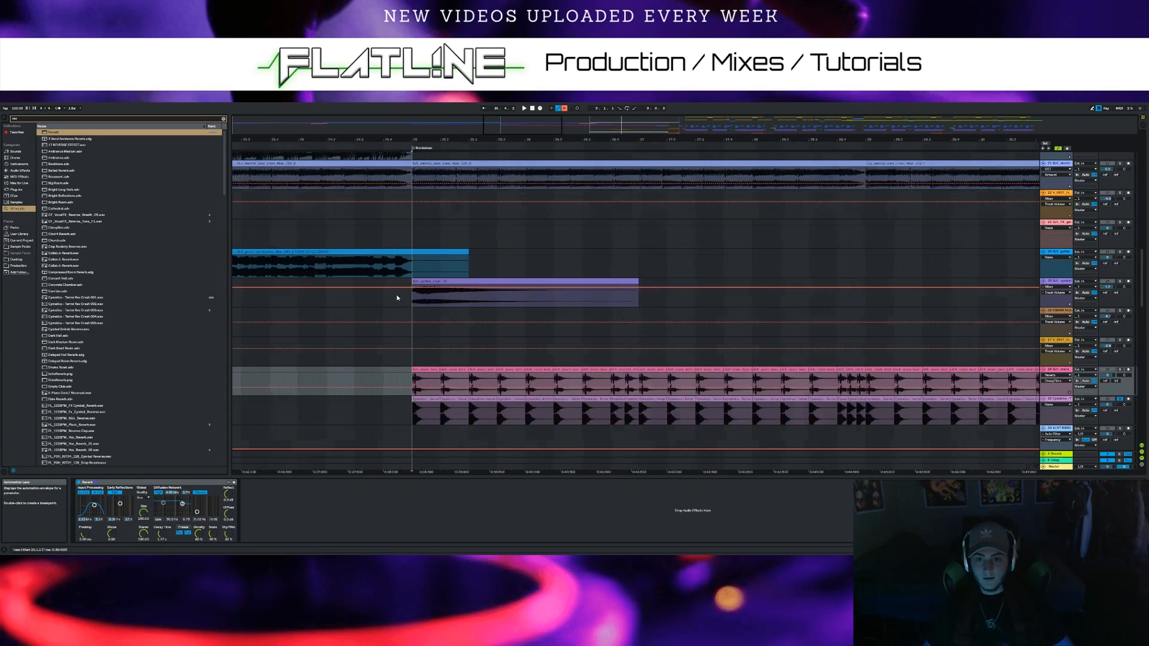
{"action": "scroll", "coordinate": [397, 293], "scroll_direction": "down", "scroll_amount": 2}
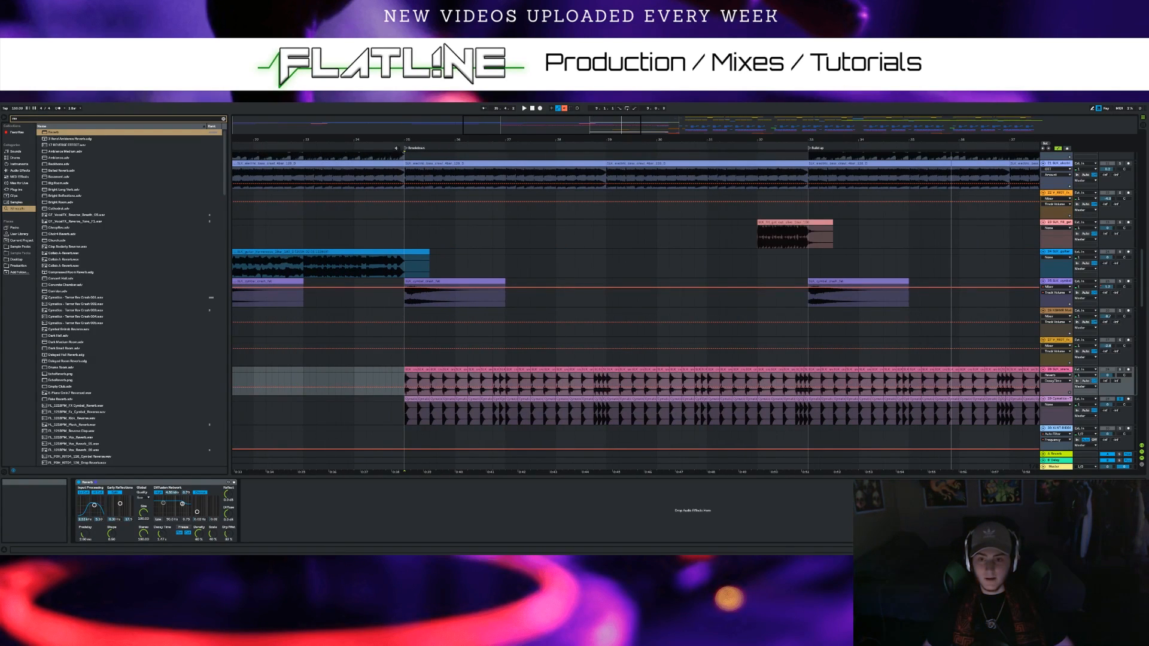
{"action": "key", "text": "space"}
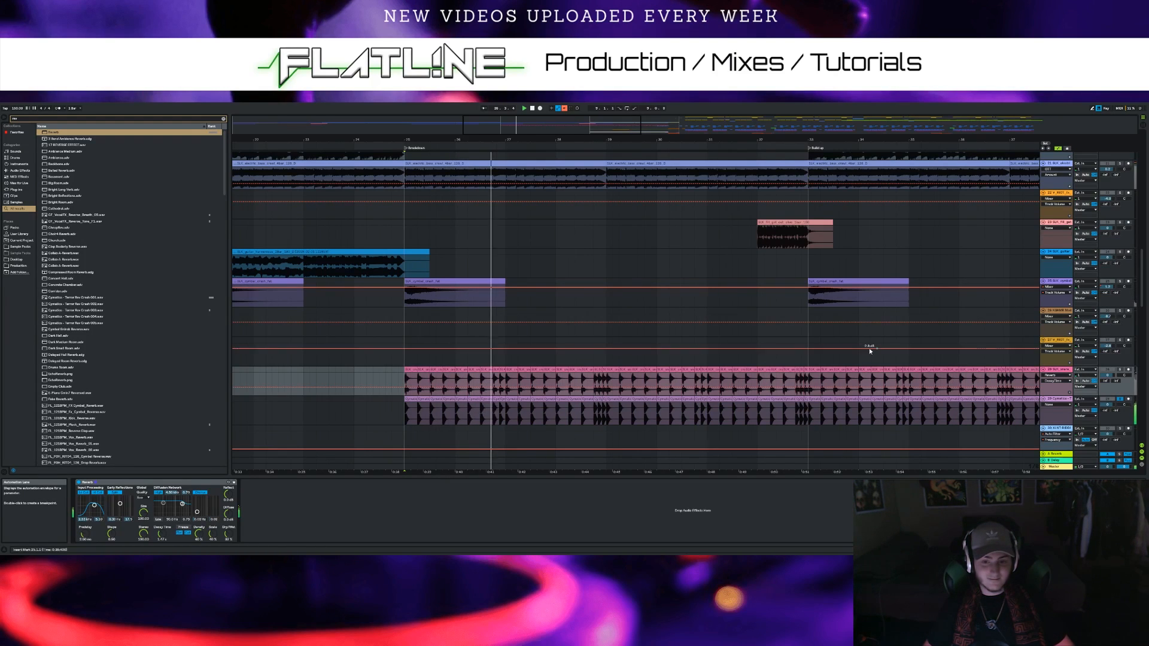
{"action": "scroll", "coordinate": [508, 410], "scroll_direction": "up", "scroll_amount": 4}
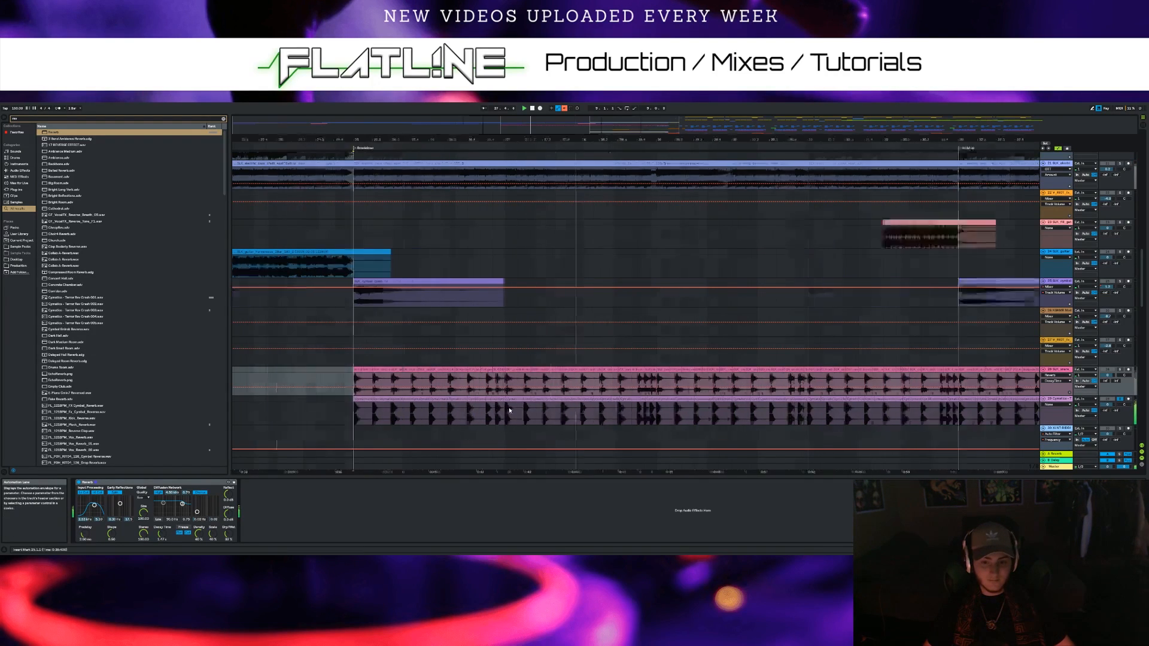
{"action": "scroll", "coordinate": [614, 411], "scroll_direction": "down", "scroll_amount": 5}
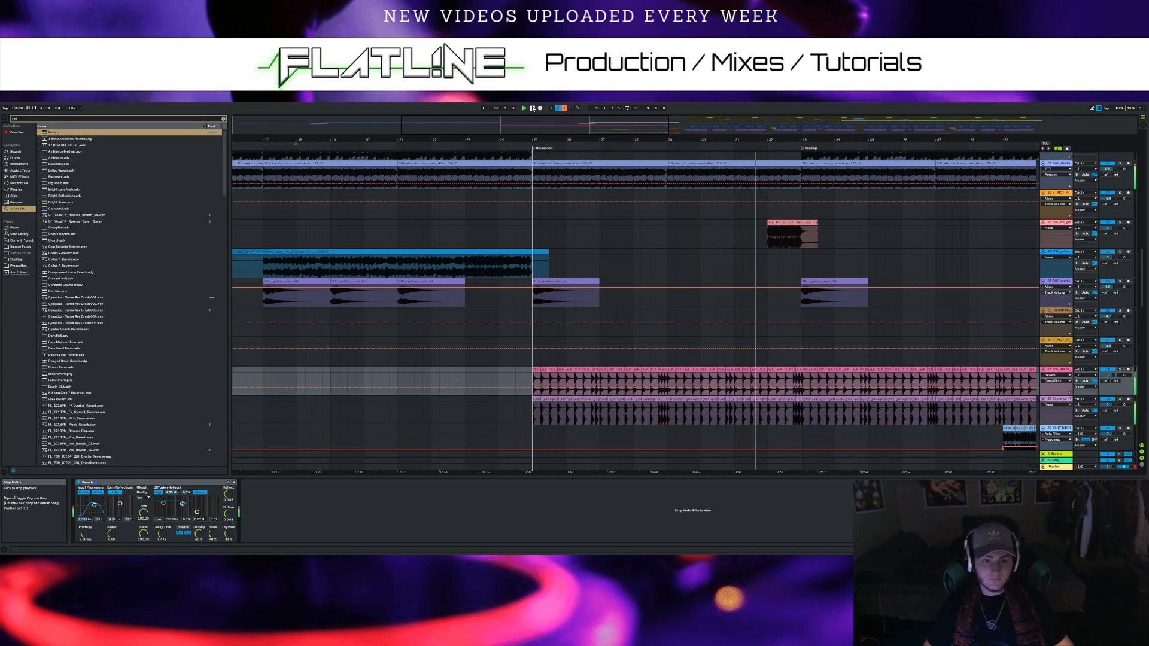
{"action": "left_click", "coordinate": [532, 108]}
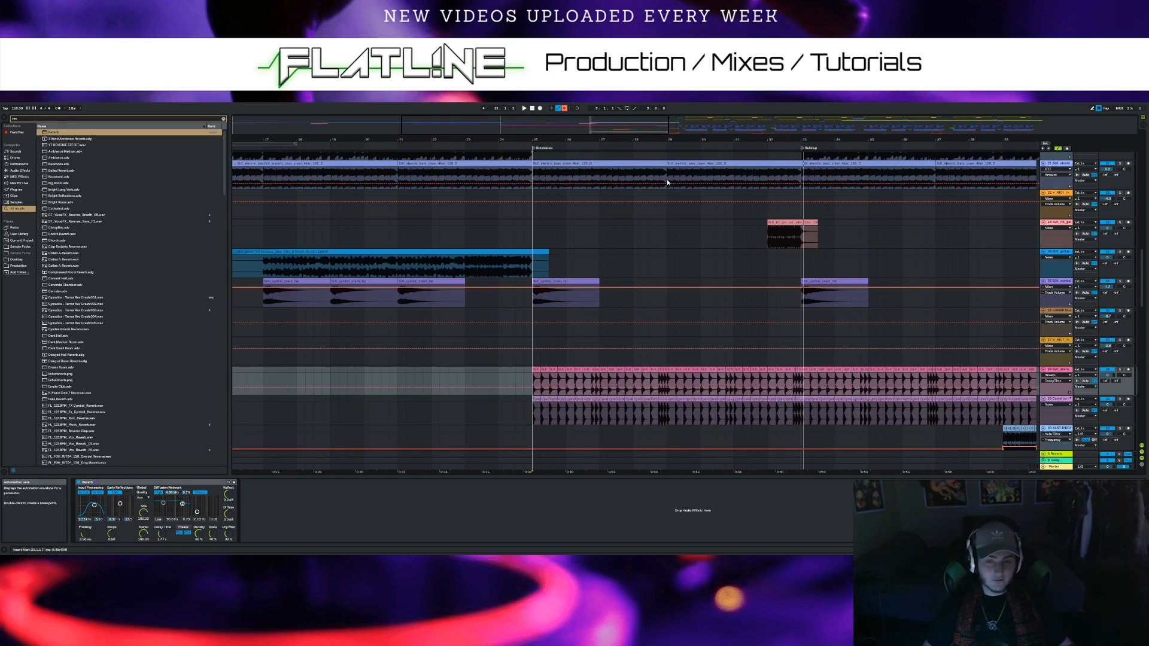
Examine the whole arrangement from the intro to the first drop, including the clips around the start of the buildup
{"action": "left_click_drag", "start_coordinate": [566, 127], "coordinate": [561, 84]}
{"action": "scroll", "coordinate": [328, 257], "scroll_direction": "up", "scroll_amount": 5}
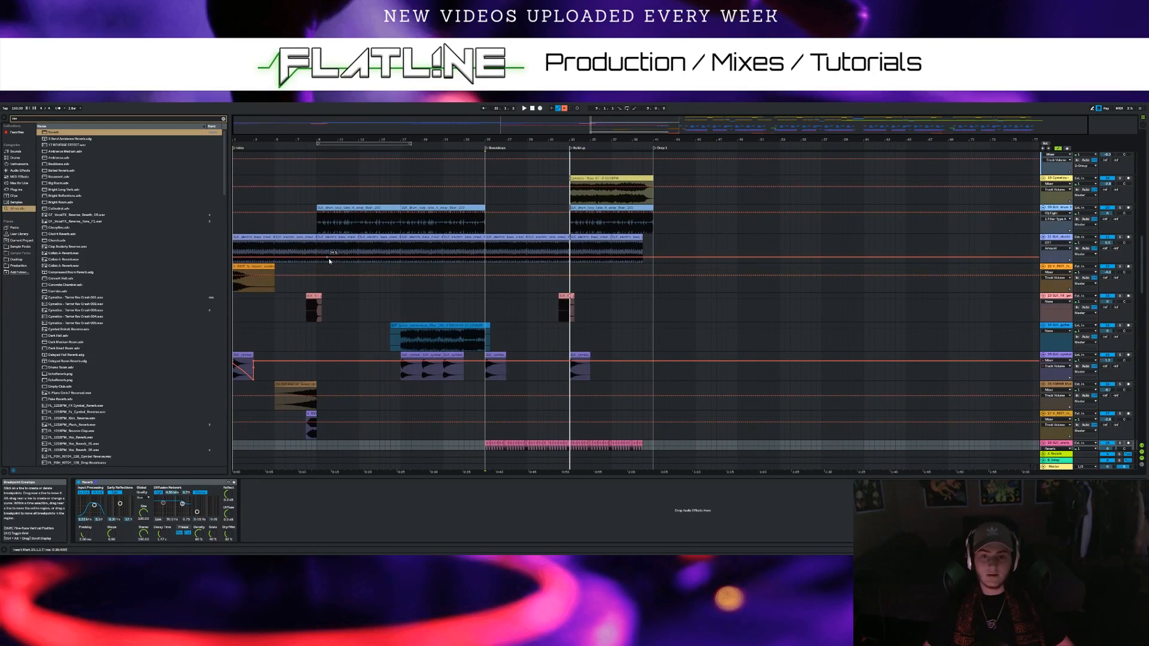
{"action": "scroll", "coordinate": [329, 261], "scroll_direction": "down", "scroll_amount": 4}
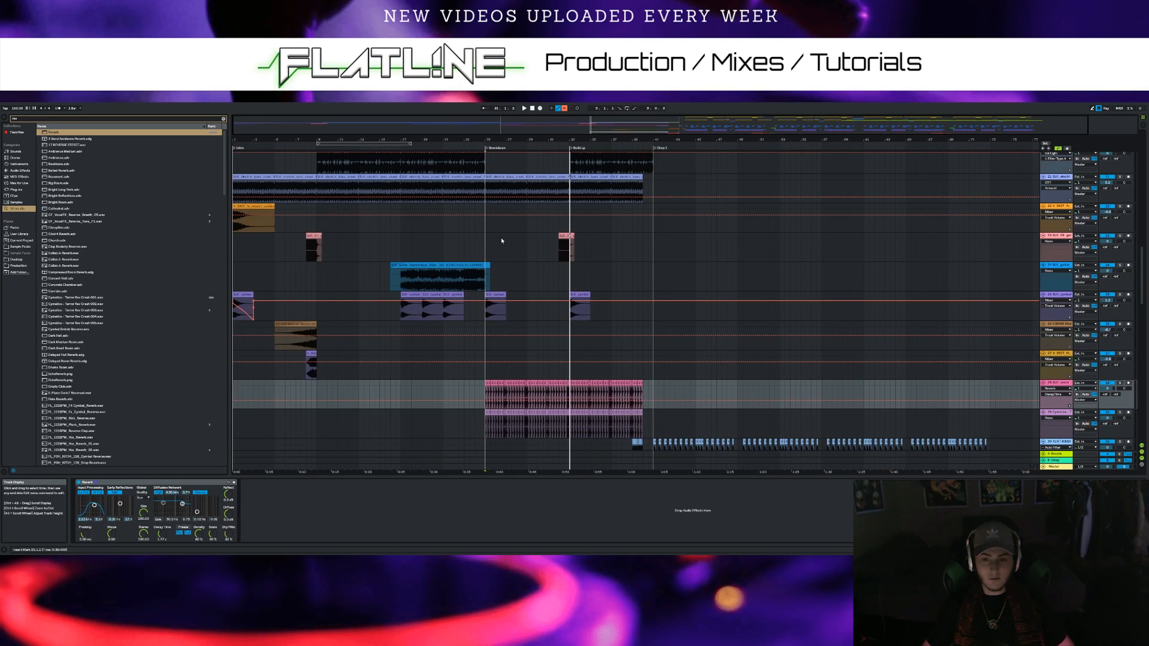
{"action": "scroll", "coordinate": [533, 261], "scroll_direction": "up", "scroll_amount": 5}
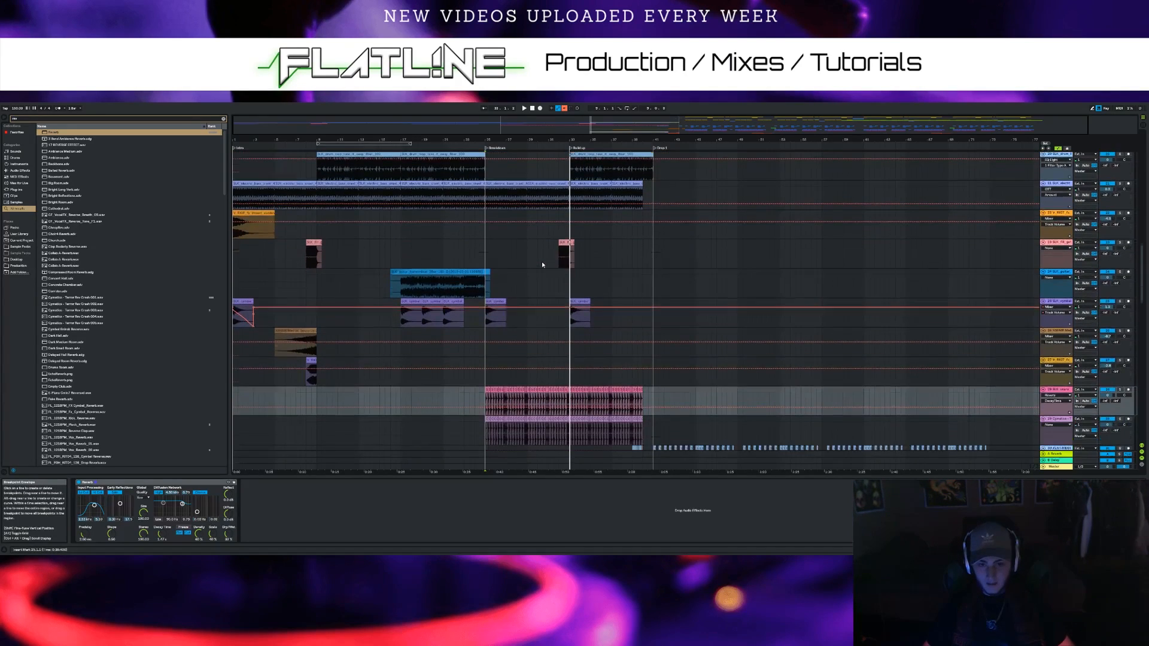
{"action": "scroll", "coordinate": [538, 277], "scroll_direction": "up", "scroll_amount": 5}
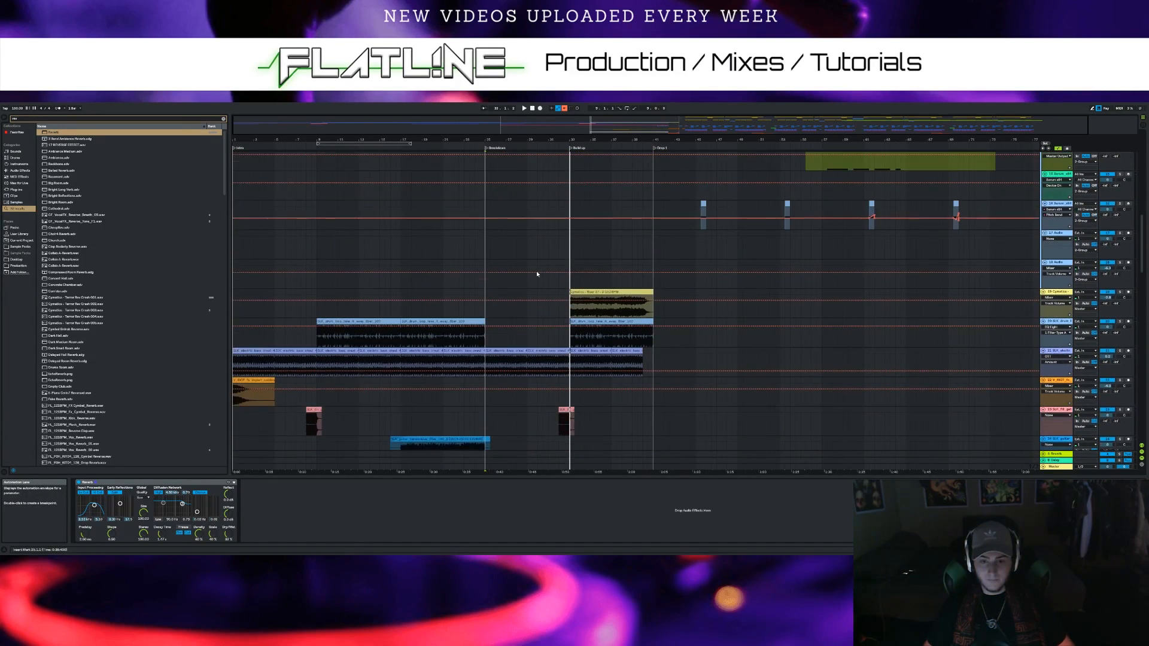
{"action": "scroll", "coordinate": [566, 416], "scroll_direction": "up", "scroll_amount": 3}
{"action": "scroll", "coordinate": [566, 414], "scroll_direction": "down", "scroll_amount": 2}
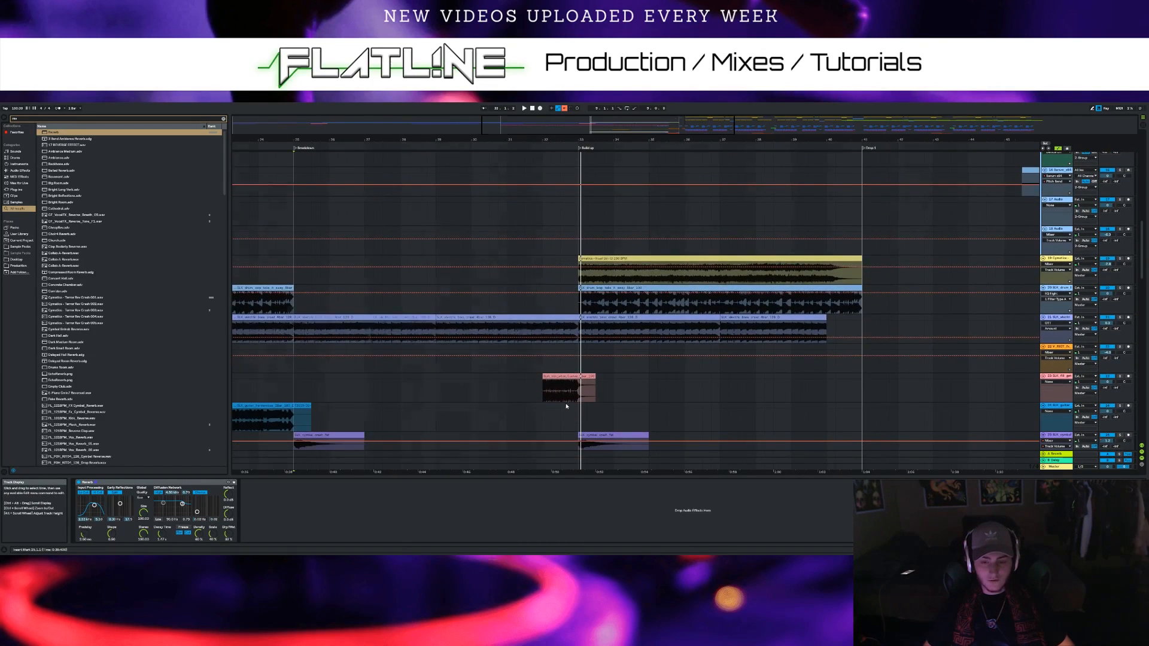
{"action": "scroll", "coordinate": [565, 404], "scroll_direction": "up", "scroll_amount": 3}
{"action": "scroll", "coordinate": [535, 405], "scroll_direction": "down", "scroll_amount": 3}
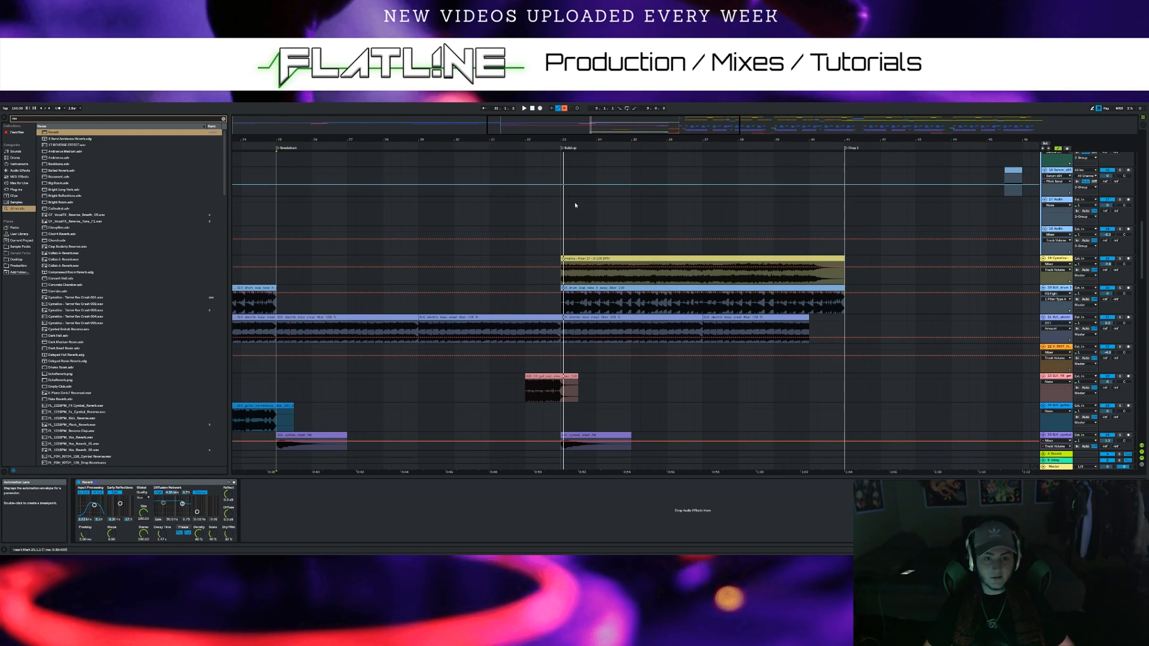
Examine the pink and purple percussion layers running from the breakdown through the buildup towards the first drop
{"action": "scroll", "coordinate": [574, 198], "scroll_direction": "down", "scroll_amount": 5}
{"action": "scroll", "coordinate": [634, 371], "scroll_direction": "down", "scroll_amount": 4}
{"action": "scroll", "coordinate": [628, 362], "scroll_direction": "down", "scroll_amount": 5}
{"action": "scroll", "coordinate": [592, 347], "scroll_direction": "up", "scroll_amount": 4}
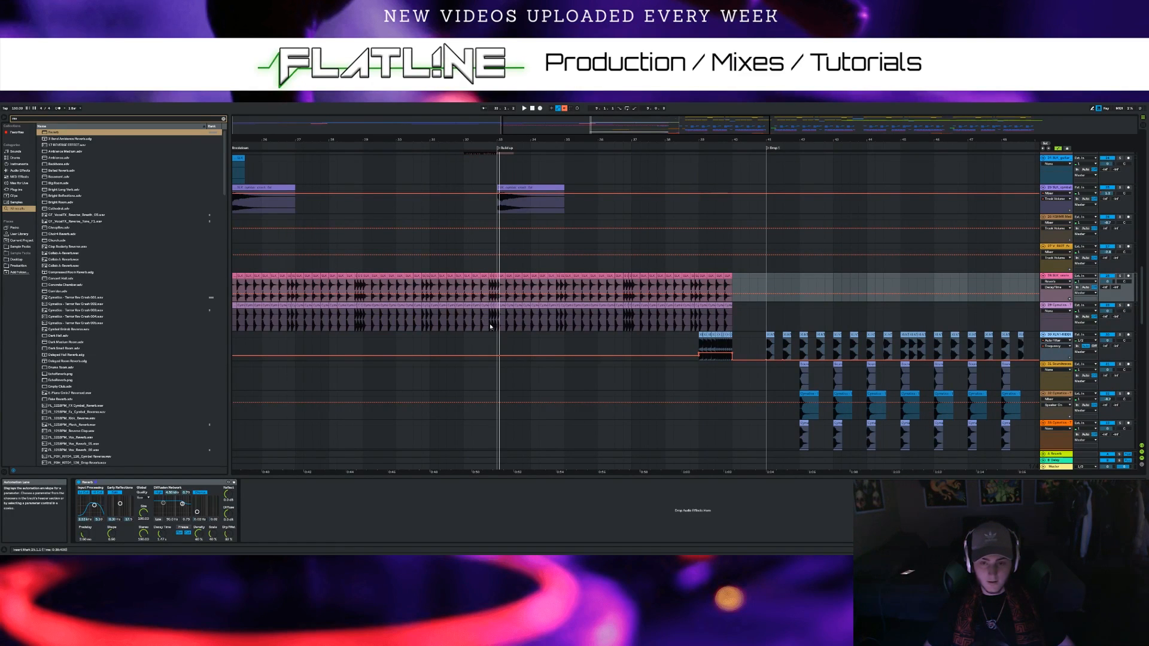
{"action": "scroll", "coordinate": [543, 317], "scroll_direction": "up", "scroll_amount": 3}
{"action": "scroll", "coordinate": [543, 317], "scroll_direction": "down", "scroll_amount": 3}
{"action": "scroll", "coordinate": [562, 315], "scroll_direction": "up", "scroll_amount": 3}
{"action": "scroll", "coordinate": [588, 315], "scroll_direction": "up", "scroll_amount": 3}
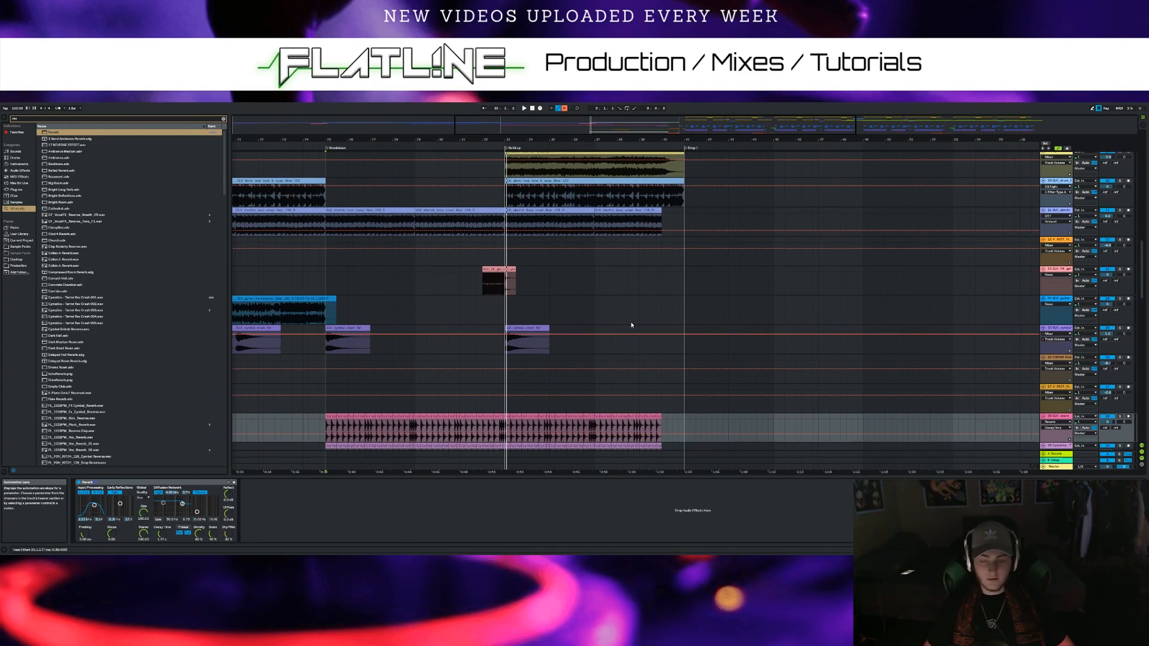
Examine the yellow riser clip and the drum loops beneath it across the buildup up to the first drop
{"action": "scroll", "coordinate": [518, 324], "scroll_direction": "up", "scroll_amount": 2}
{"action": "scroll", "coordinate": [518, 323], "scroll_direction": "up", "scroll_amount": 2}
{"action": "scroll", "coordinate": [518, 311], "scroll_direction": "up", "scroll_amount": 3}
{"action": "scroll", "coordinate": [517, 306], "scroll_direction": "down", "scroll_amount": 2}
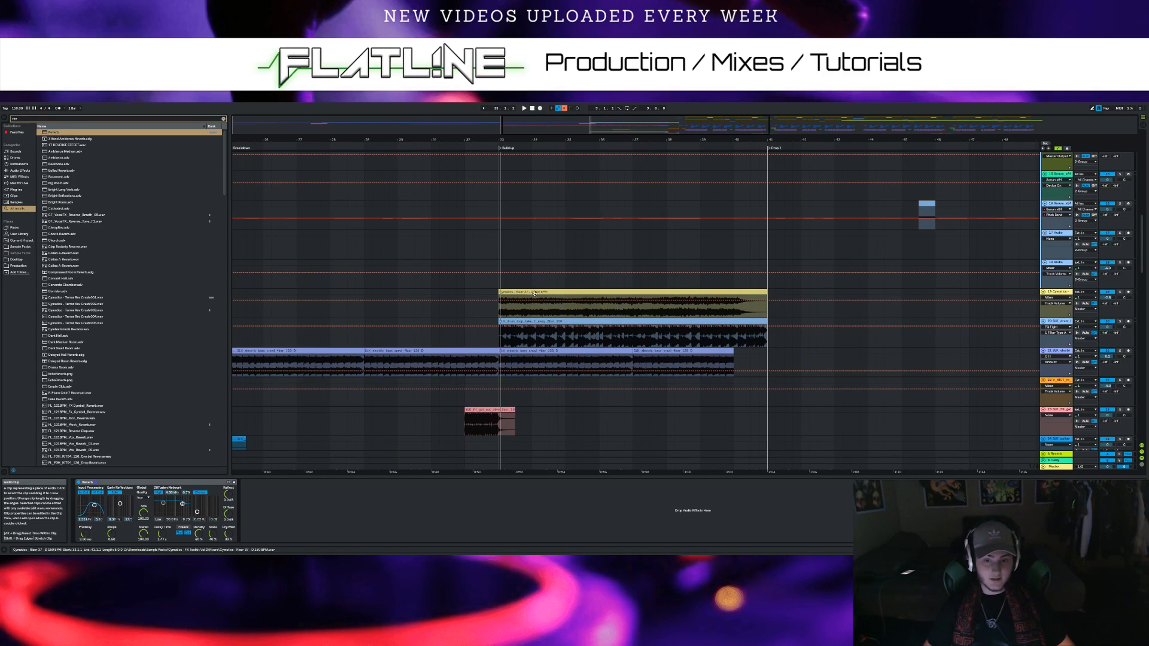
{"action": "scroll", "coordinate": [556, 298], "scroll_direction": "down", "scroll_amount": 4}
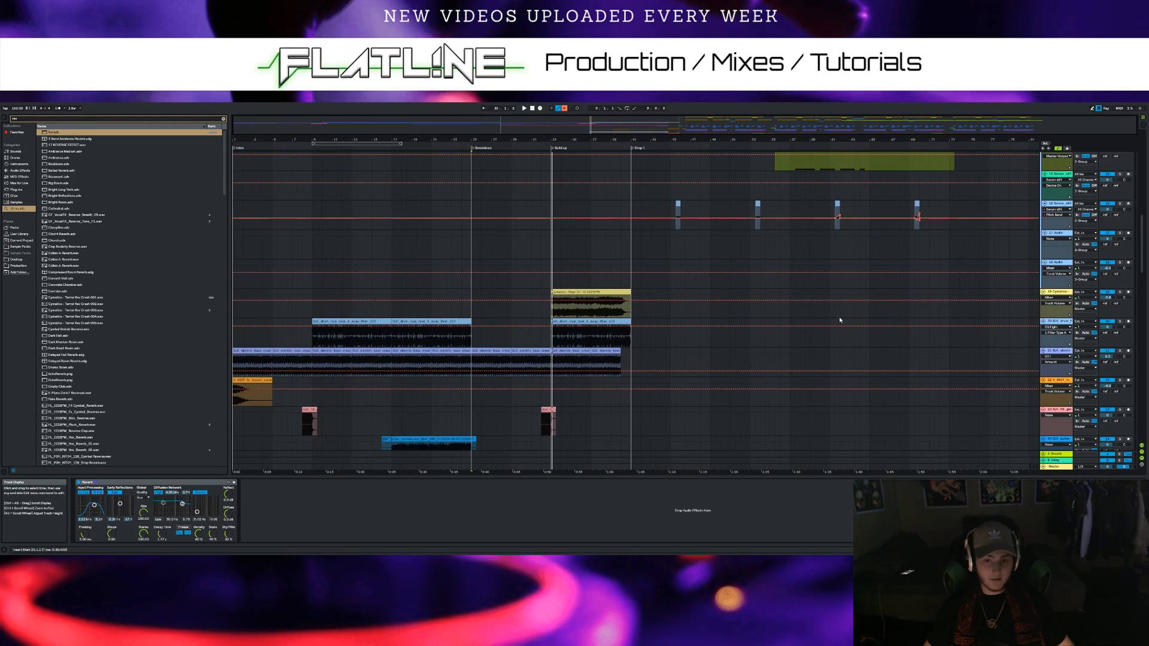
{"action": "scroll", "coordinate": [548, 303], "scroll_direction": "up", "scroll_amount": 5}
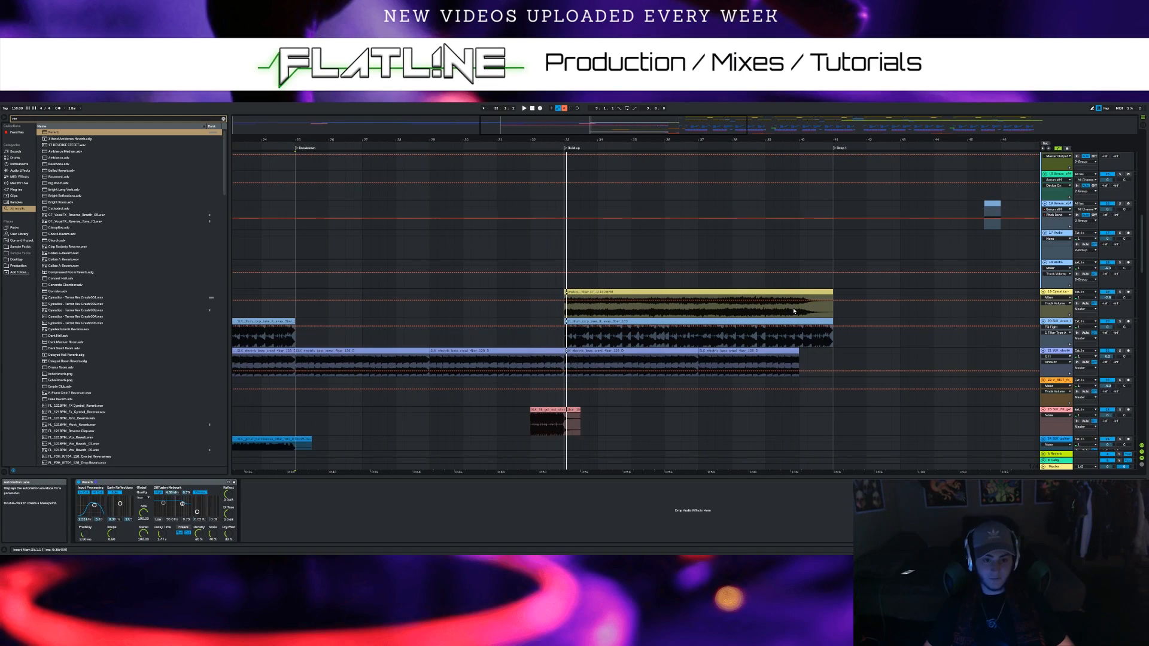
Shorten the buildup drum loop beneath the yellow riser so it ends one bar before Drop 1, level with the loop below
{"action": "left_click_drag", "start_coordinate": [578, 140], "coordinate": [479, 142]}
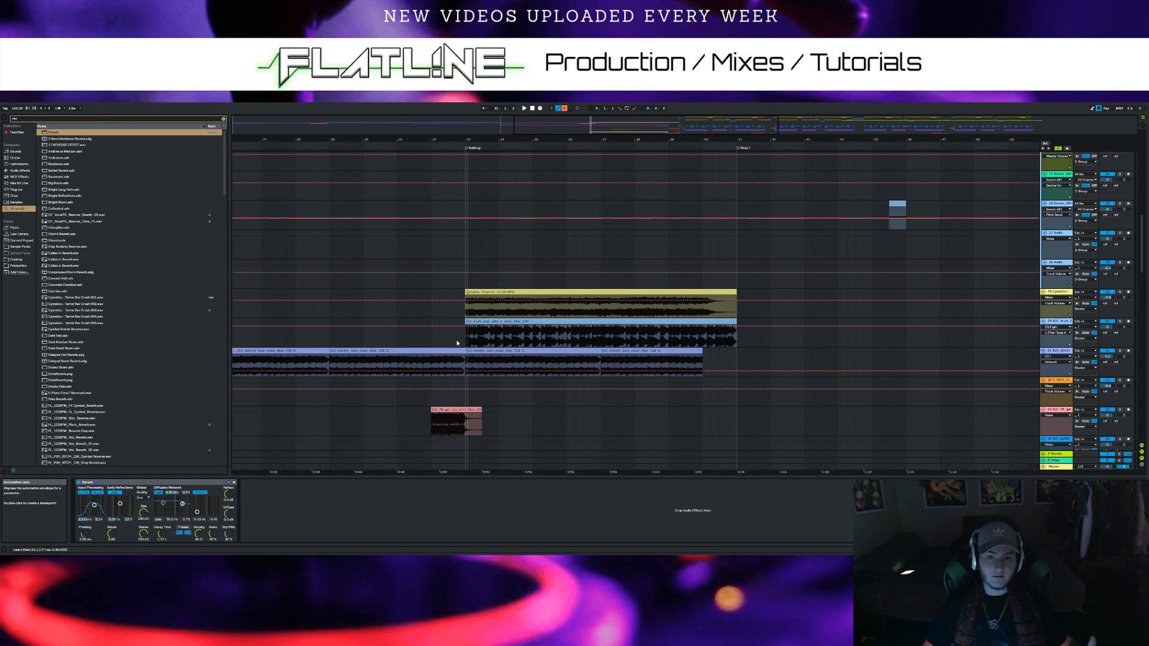
{"action": "left_click", "coordinate": [515, 323]}
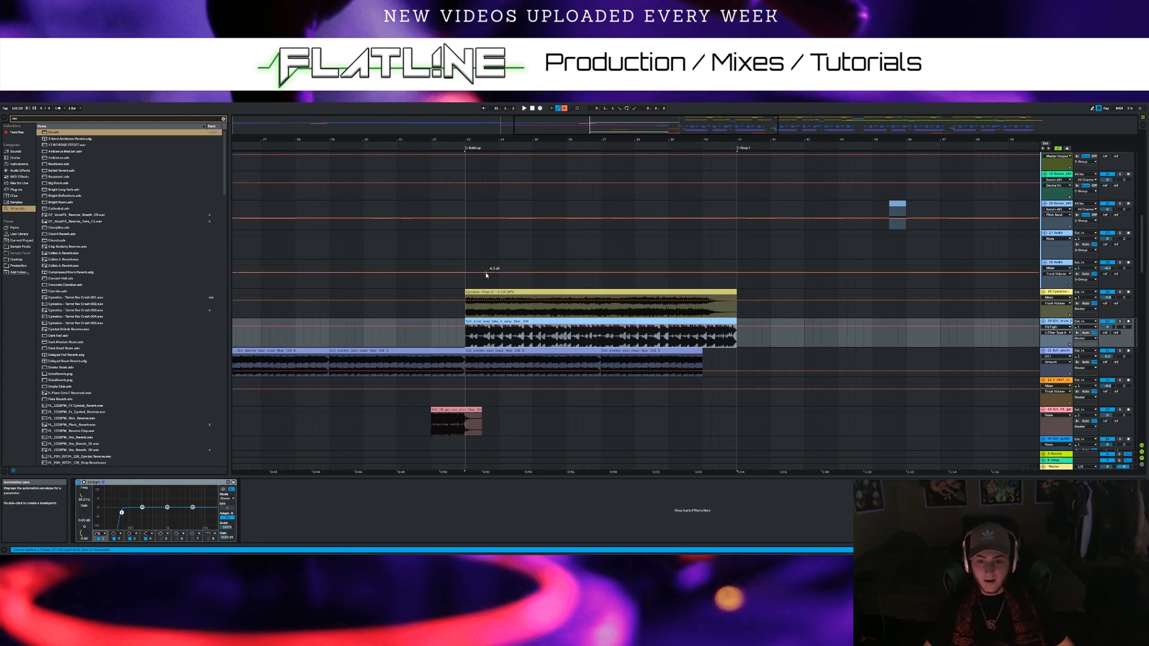
{"action": "scroll", "coordinate": [721, 329], "scroll_direction": "down", "scroll_amount": 3}
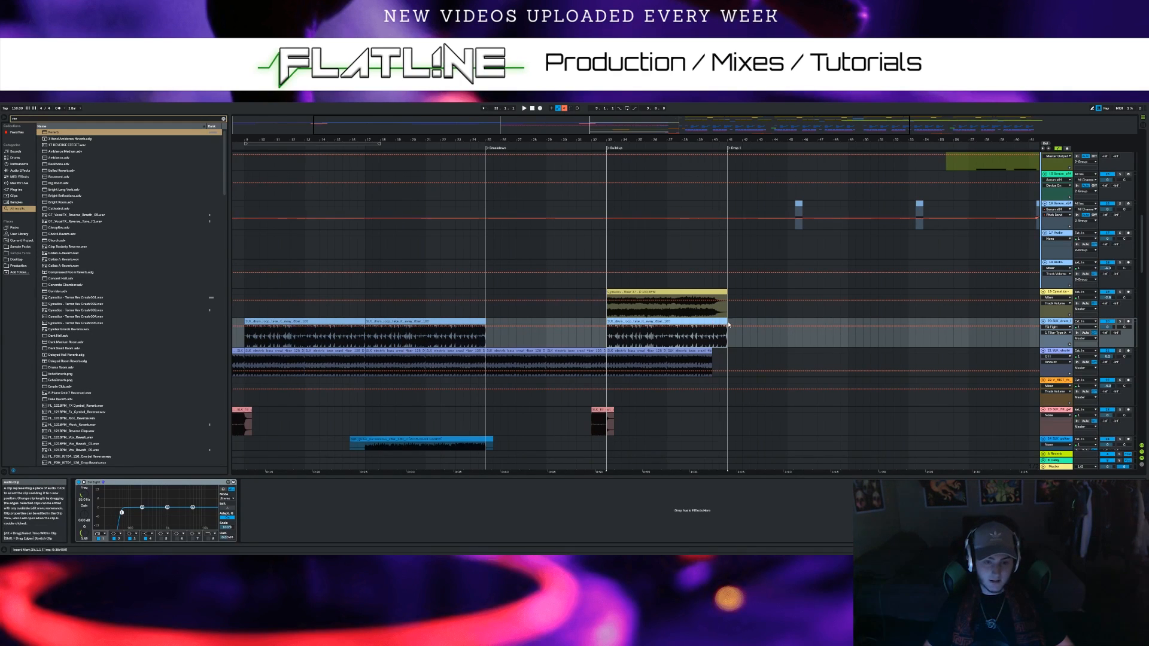
{"action": "scroll", "coordinate": [733, 323], "scroll_direction": "up", "scroll_amount": 2}
{"action": "scroll", "coordinate": [749, 346], "scroll_direction": "down", "scroll_amount": 2}
{"action": "scroll", "coordinate": [742, 342], "scroll_direction": "up", "scroll_amount": 3}
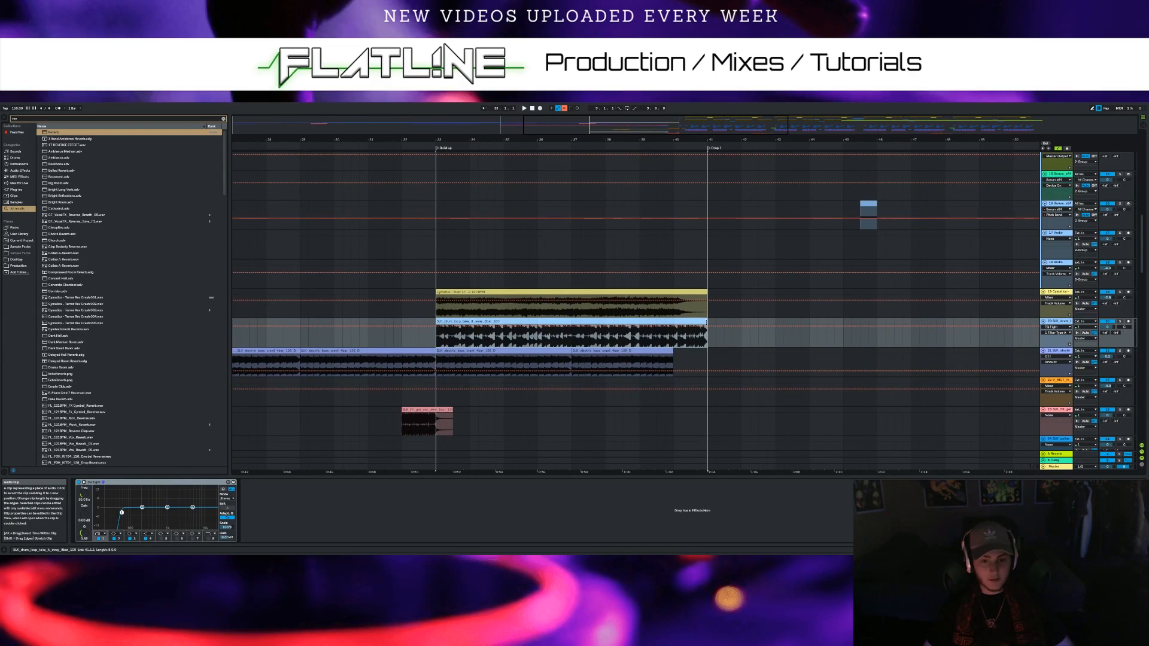
{"action": "left_click_drag", "start_coordinate": [706, 323], "coordinate": [674, 324]}
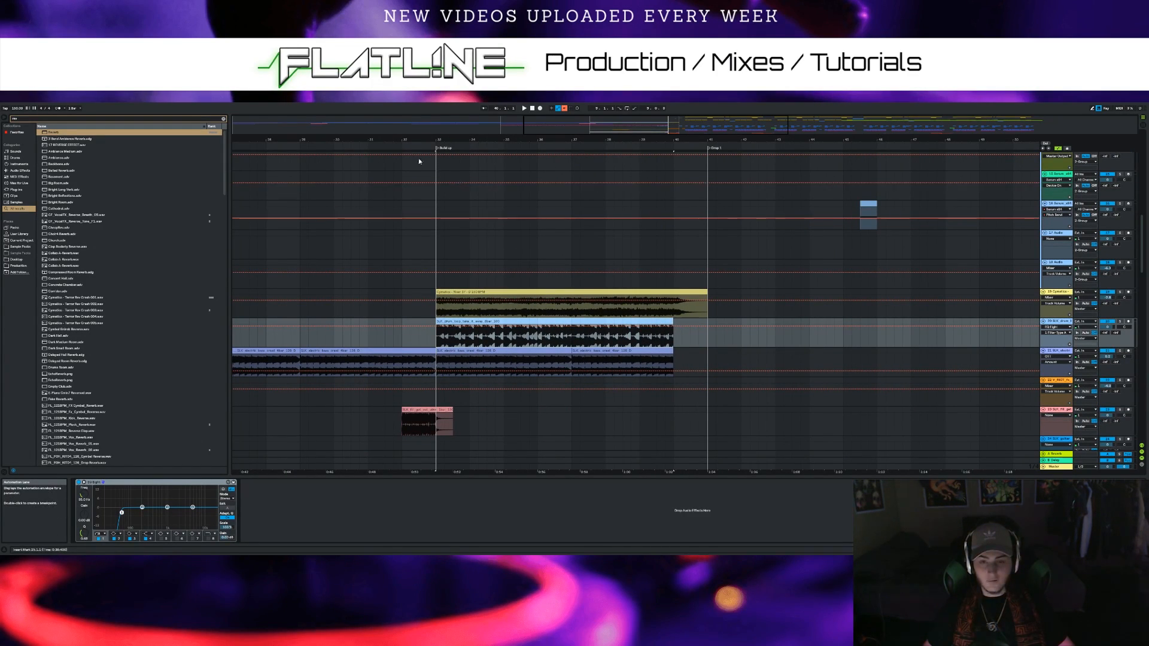
Examine the lower tracks from the buildup into Drop 1, including the green loop and the orange fill clips
{"action": "scroll", "coordinate": [474, 291], "scroll_direction": "down", "scroll_amount": 5}
{"action": "scroll", "coordinate": [493, 310], "scroll_direction": "down", "scroll_amount": 5}
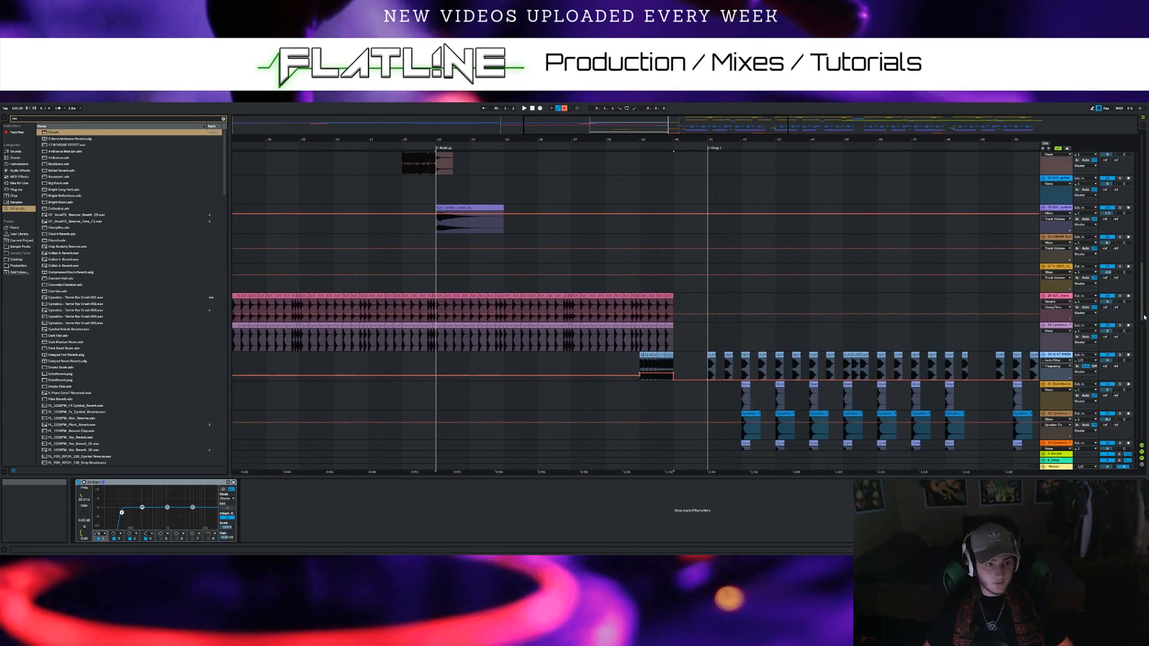
{"action": "scroll", "coordinate": [582, 275], "scroll_direction": "down", "scroll_amount": 14}
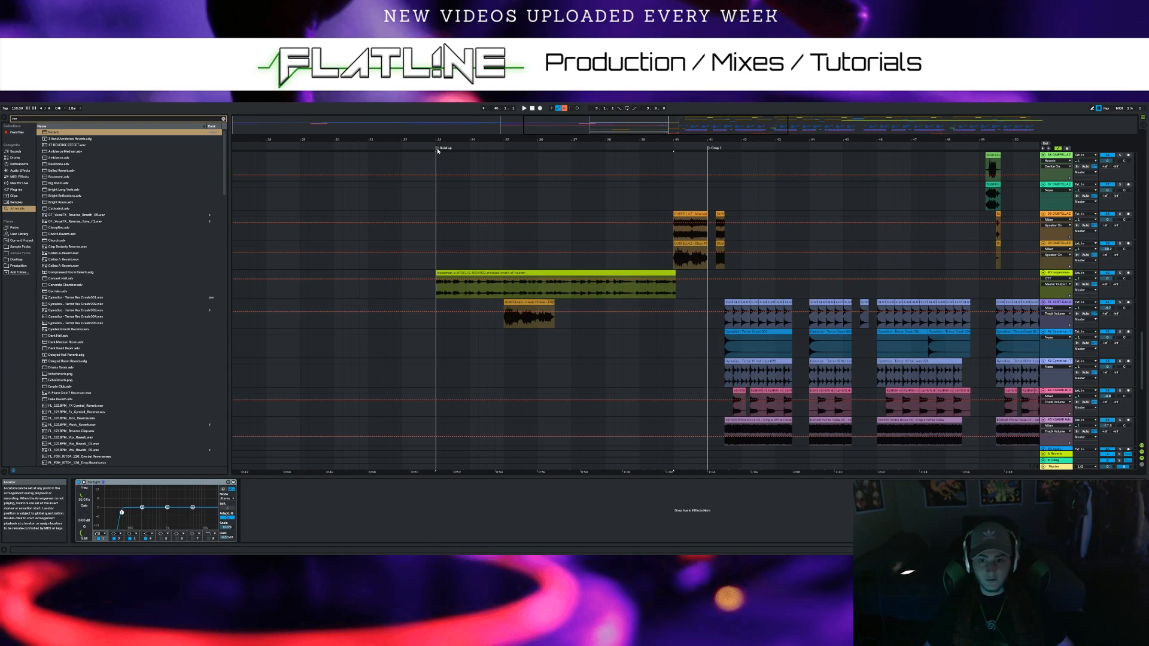
{"action": "scroll", "coordinate": [448, 234], "scroll_direction": "down", "scroll_amount": 2}
{"action": "scroll", "coordinate": [449, 234], "scroll_direction": "up", "scroll_amount": 5}
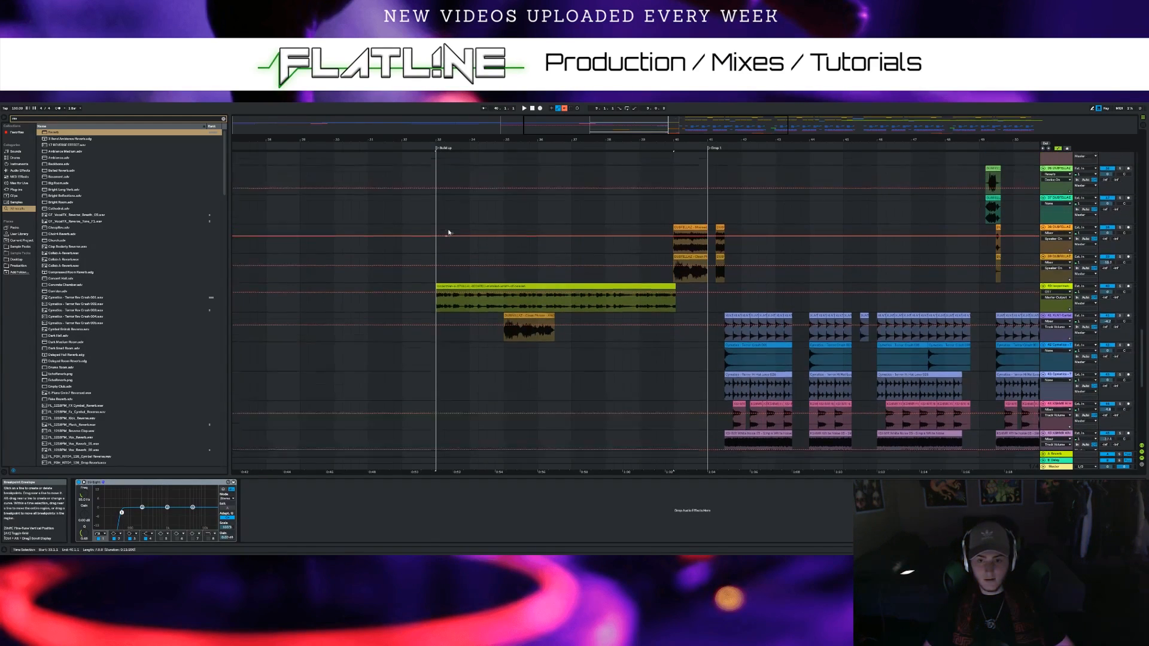
{"action": "scroll", "coordinate": [508, 246], "scroll_direction": "down", "scroll_amount": 4}
{"action": "scroll", "coordinate": [539, 248], "scroll_direction": "up", "scroll_amount": 1}
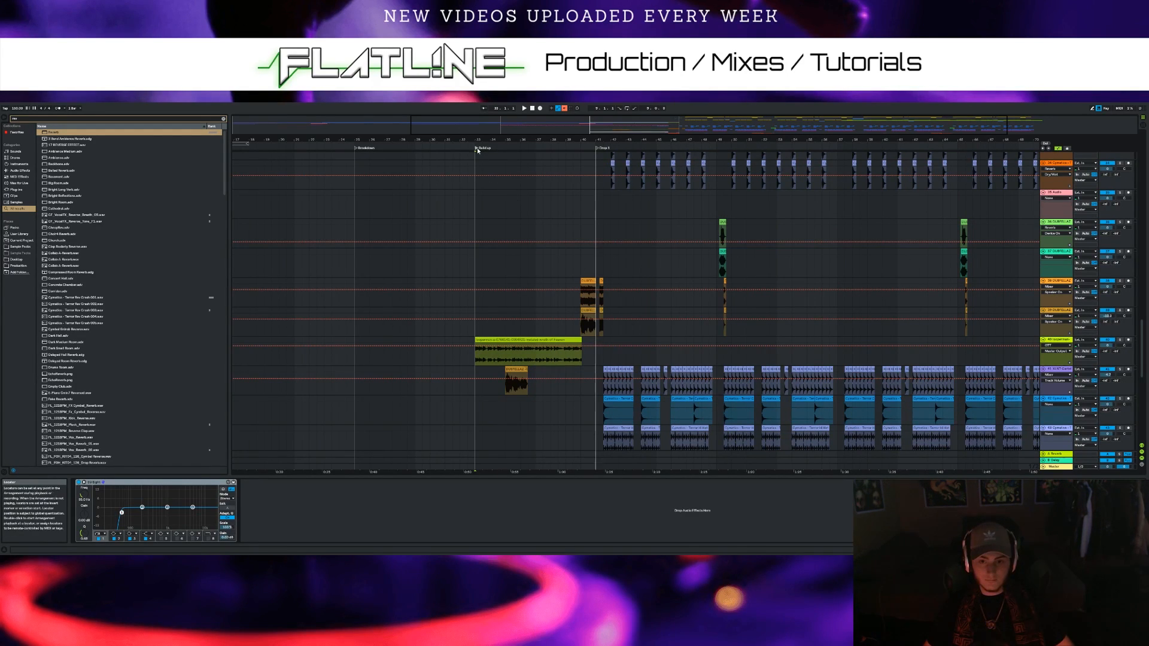
Listen to the buildup running into Drop 1 with the shortened drum loop, following the active tracks
{"action": "key", "text": "space"}
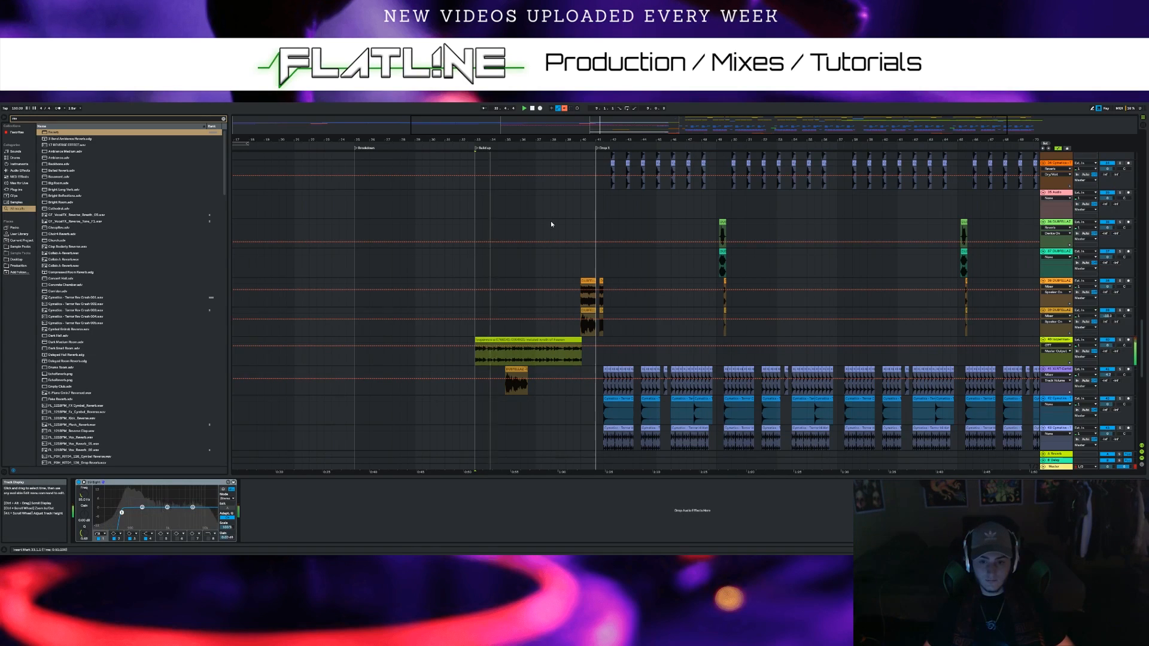
{"action": "scroll", "coordinate": [545, 340], "scroll_direction": "up", "scroll_amount": 2}
{"action": "scroll", "coordinate": [545, 341], "scroll_direction": "up", "scroll_amount": 2}
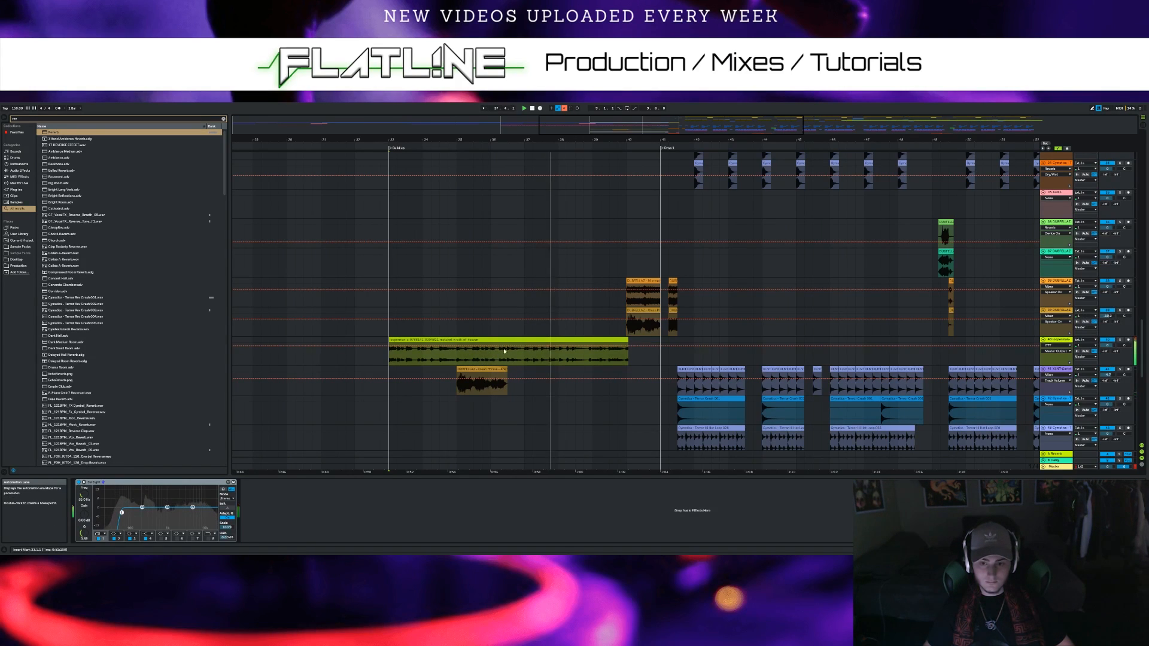
{"action": "scroll", "coordinate": [604, 214], "scroll_direction": "up", "scroll_amount": 3}
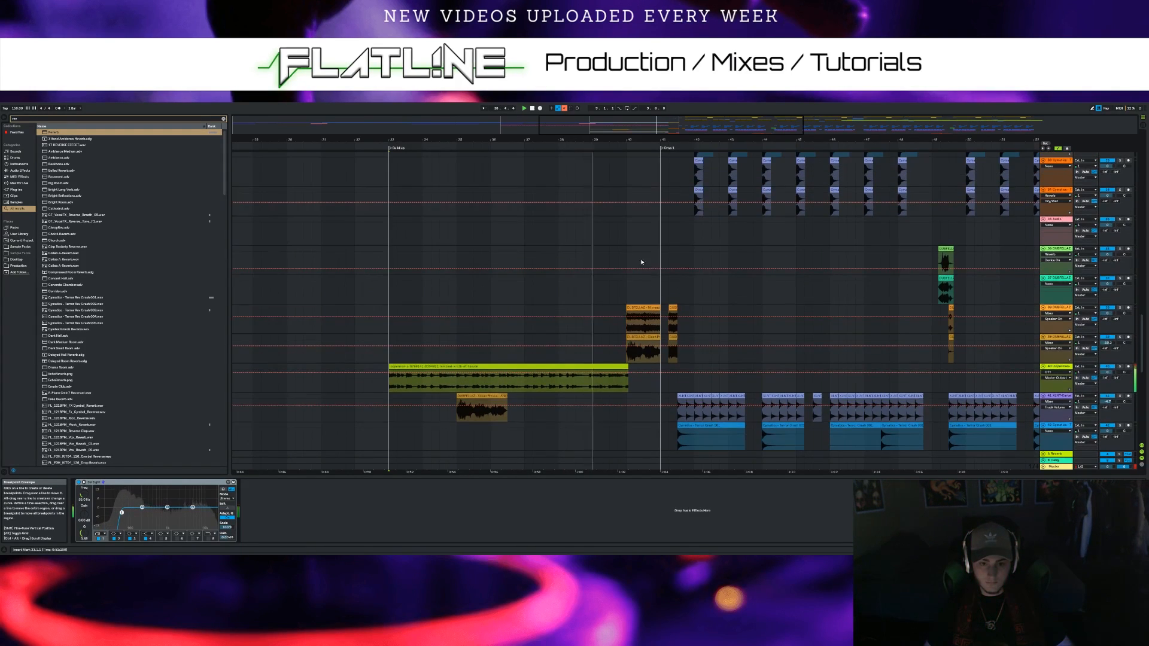
{"action": "scroll", "coordinate": [616, 246], "scroll_direction": "up", "scroll_amount": 2}
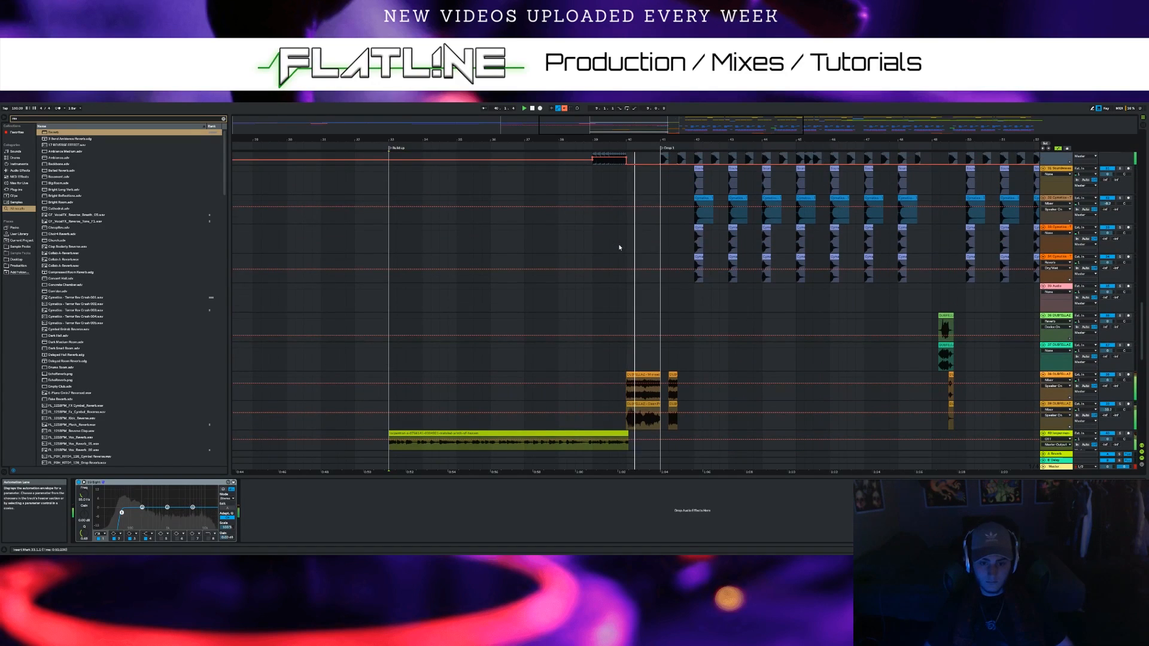
{"action": "scroll", "coordinate": [567, 256], "scroll_direction": "up", "scroll_amount": 5}
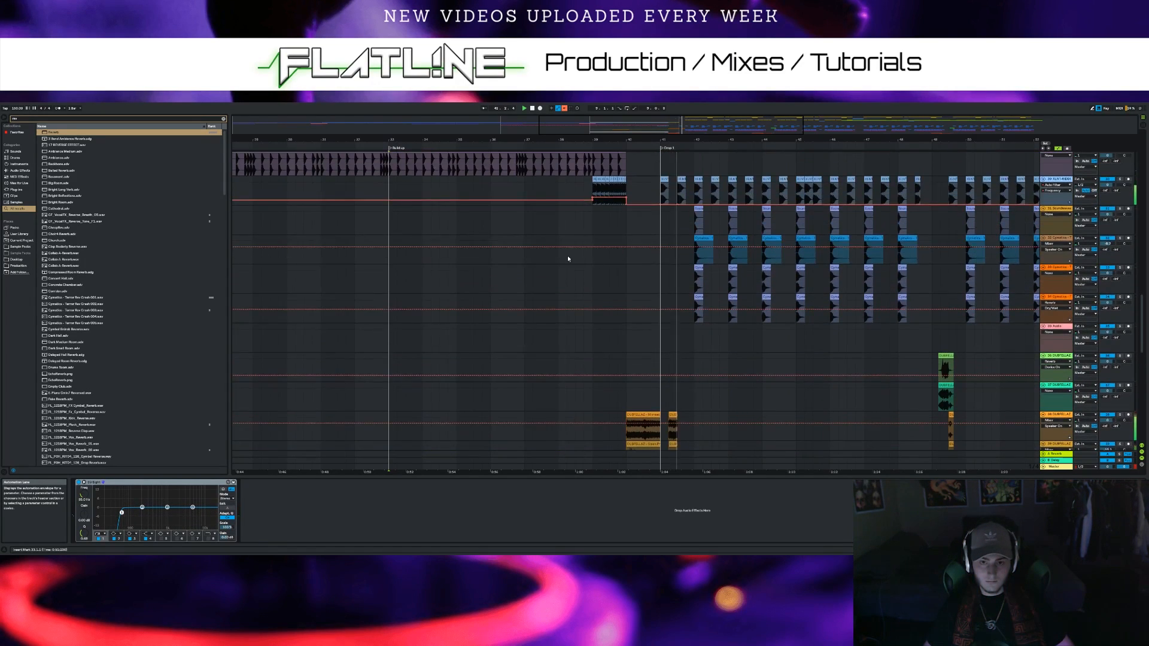
{"action": "left_click", "coordinate": [532, 109]}
Extend the buildup drum loop by one bar so it ends at the Drop 1 marker
{"action": "scroll", "coordinate": [515, 372], "scroll_direction": "up", "scroll_amount": 5}
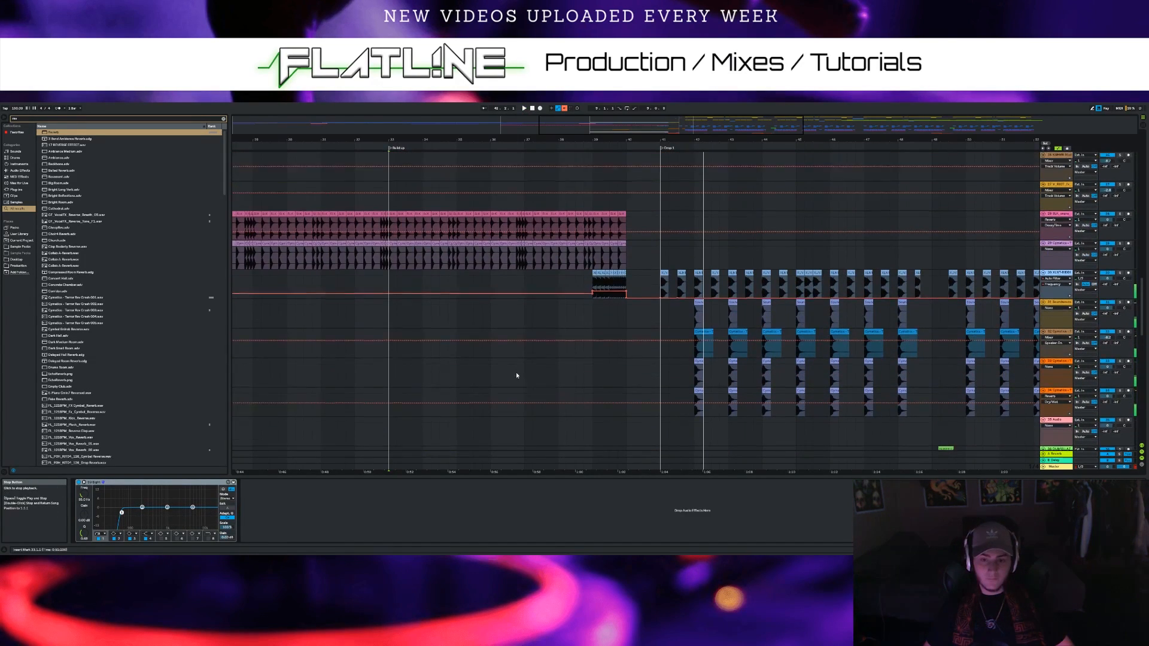
{"action": "scroll", "coordinate": [478, 316], "scroll_direction": "up", "scroll_amount": 4}
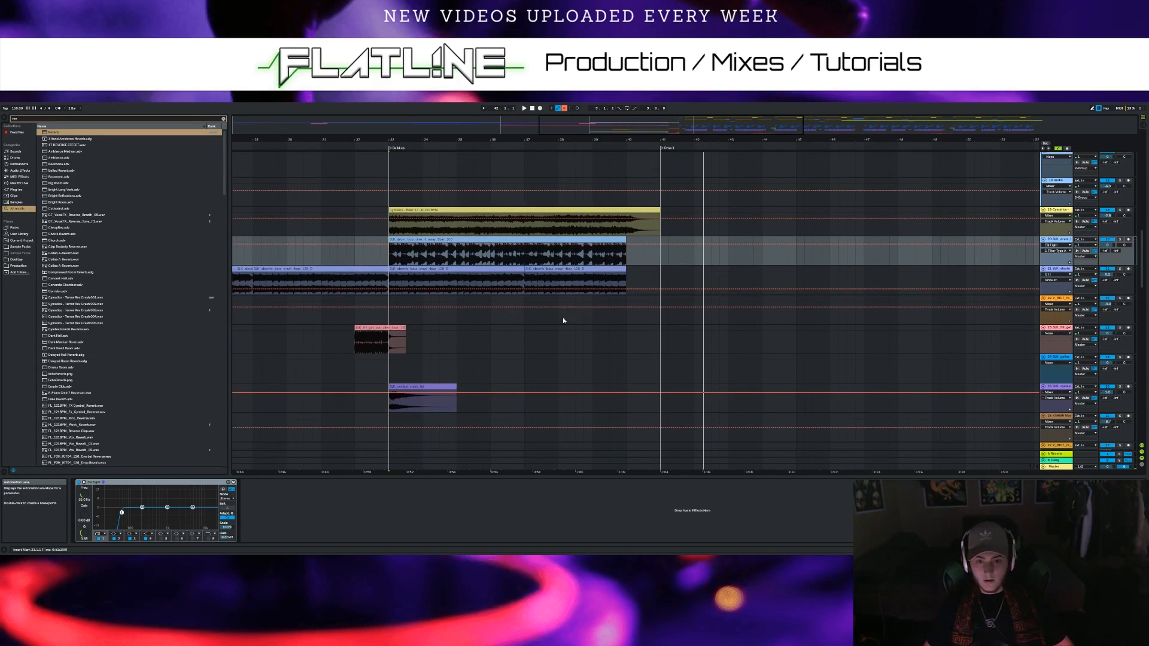
{"action": "left_click", "coordinate": [626, 239]}
{"action": "left_click_drag", "start_coordinate": [626, 240], "coordinate": [660, 239]}
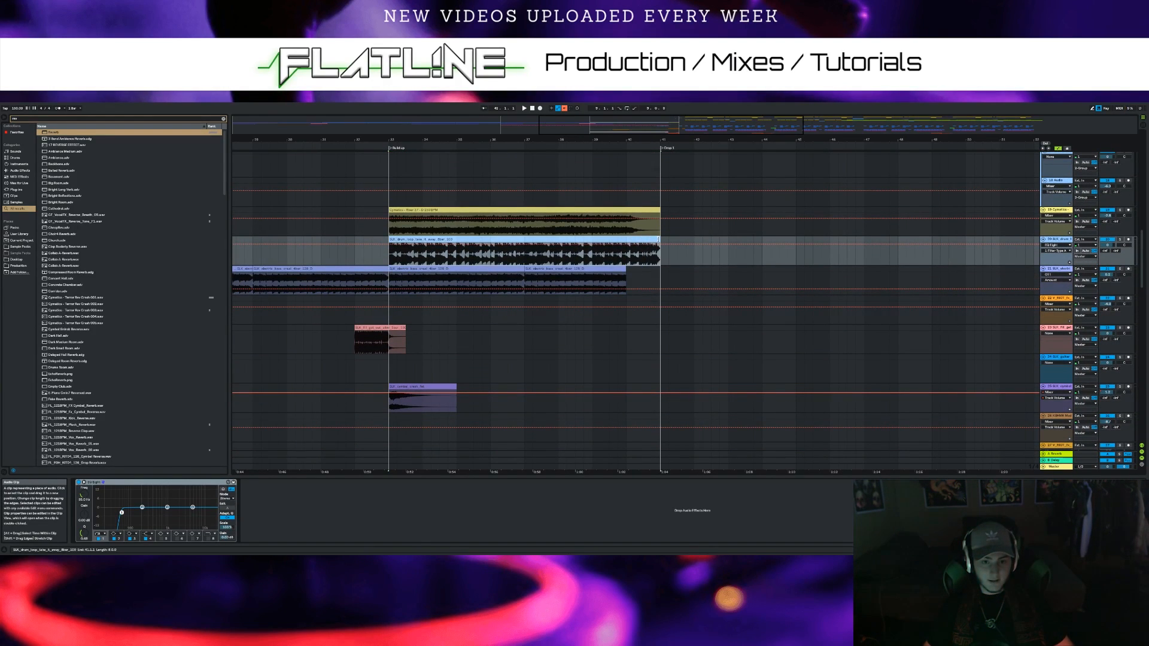
Inspect the drum loop's end at Drop 1 and listen to the section from the start of the buildup
{"action": "scroll", "coordinate": [513, 234], "scroll_direction": "down", "scroll_amount": 1}
{"action": "scroll", "coordinate": [610, 263], "scroll_direction": "up", "scroll_amount": 4}
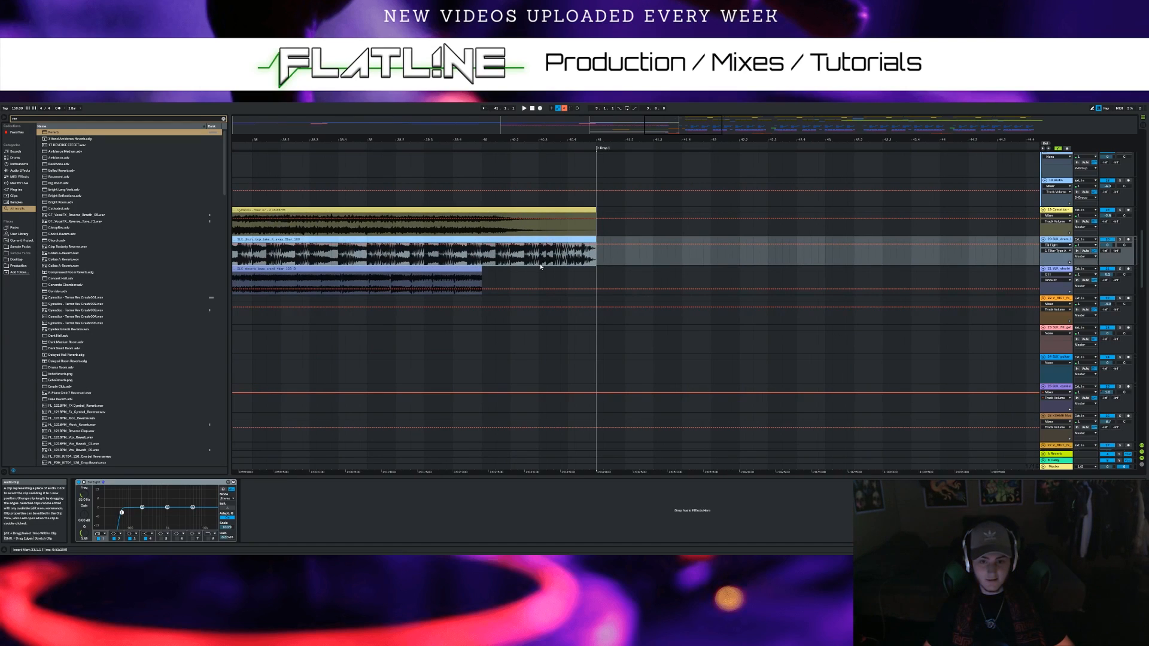
{"action": "scroll", "coordinate": [595, 269], "scroll_direction": "down", "scroll_amount": 3}
{"action": "scroll", "coordinate": [401, 213], "scroll_direction": "down", "scroll_amount": 1}
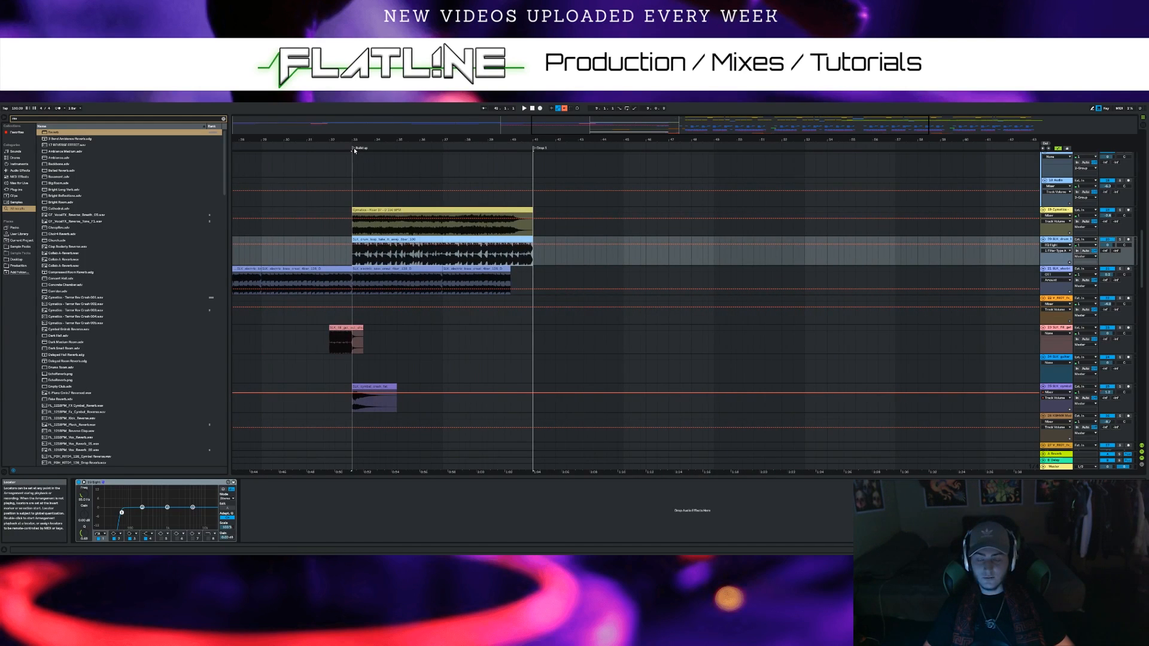
{"action": "left_click", "coordinate": [352, 149]}
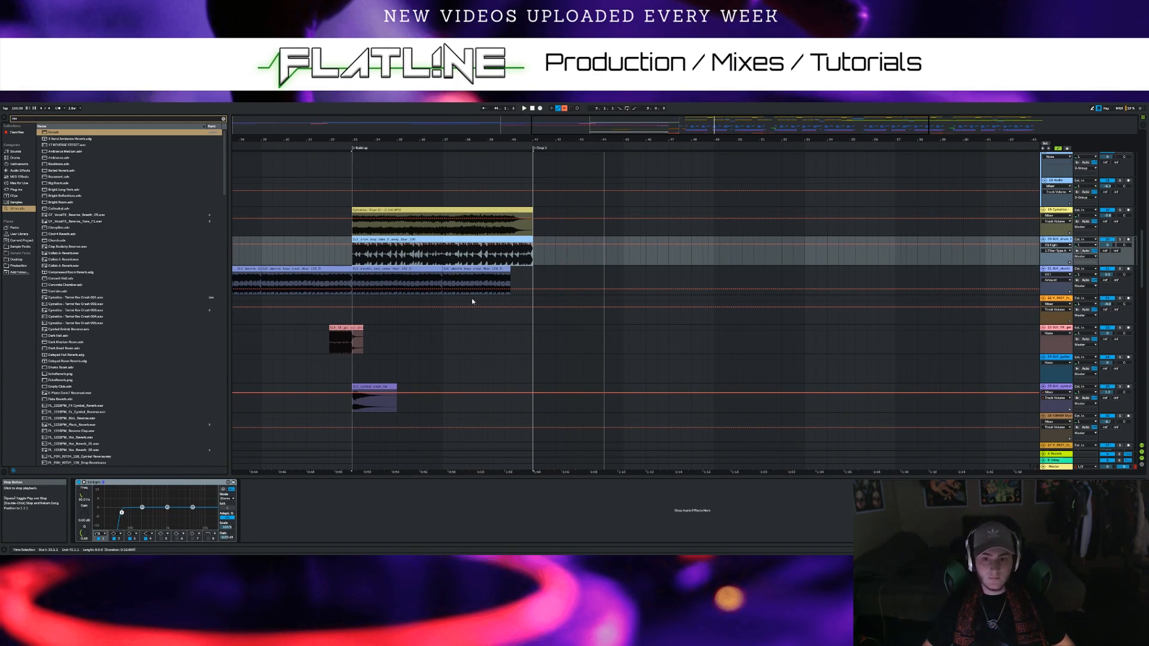
Examine how the pink and purple percussion and the light-blue clips lead through the buildup into Drop 1
{"action": "scroll", "coordinate": [469, 297], "scroll_direction": "down", "scroll_amount": 2}
{"action": "scroll", "coordinate": [456, 291], "scroll_direction": "down", "scroll_amount": 3}
{"action": "scroll", "coordinate": [627, 290], "scroll_direction": "down", "scroll_amount": 6}
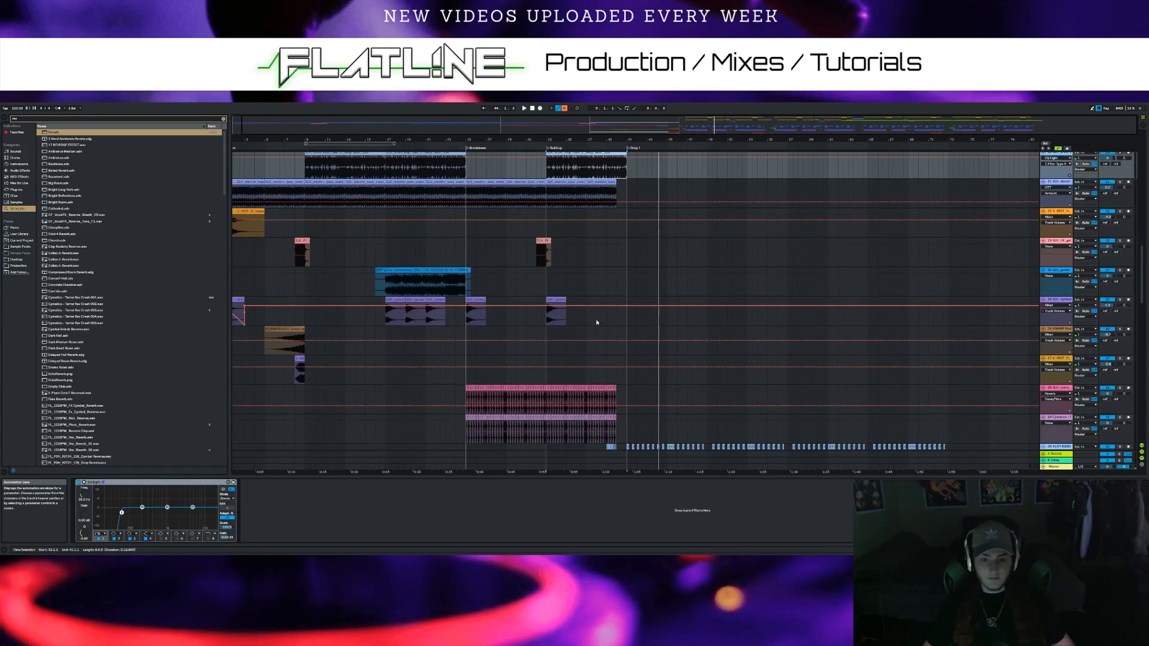
{"action": "scroll", "coordinate": [580, 344], "scroll_direction": "down", "scroll_amount": 1}
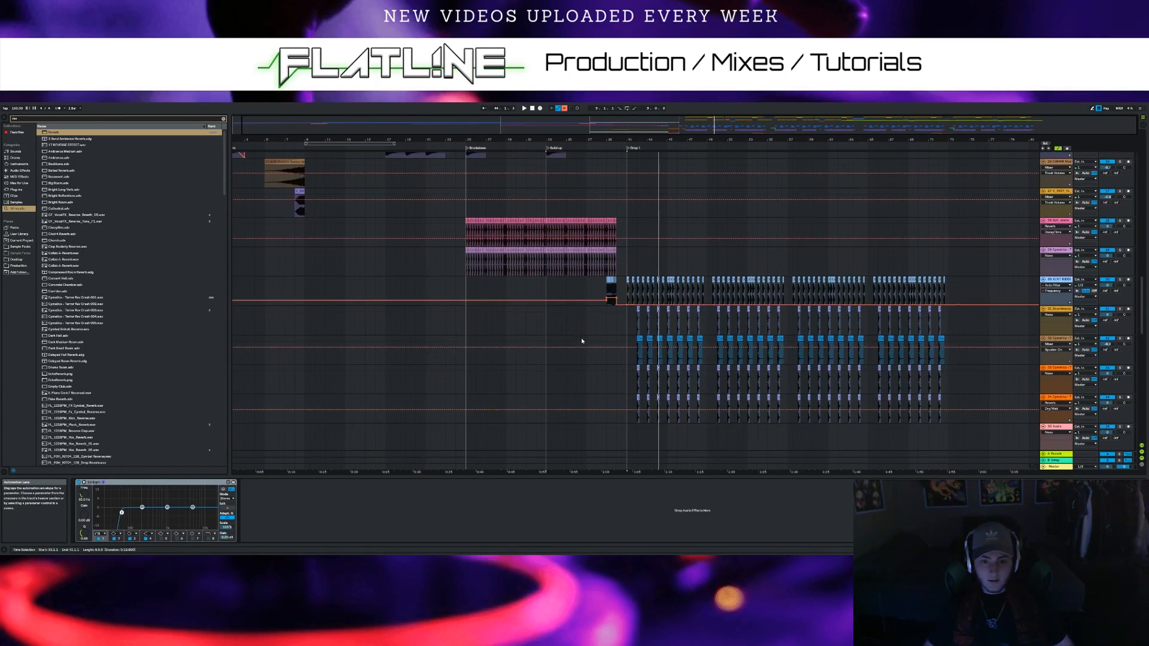
{"action": "scroll", "coordinate": [483, 257], "scroll_direction": "up", "scroll_amount": 2}
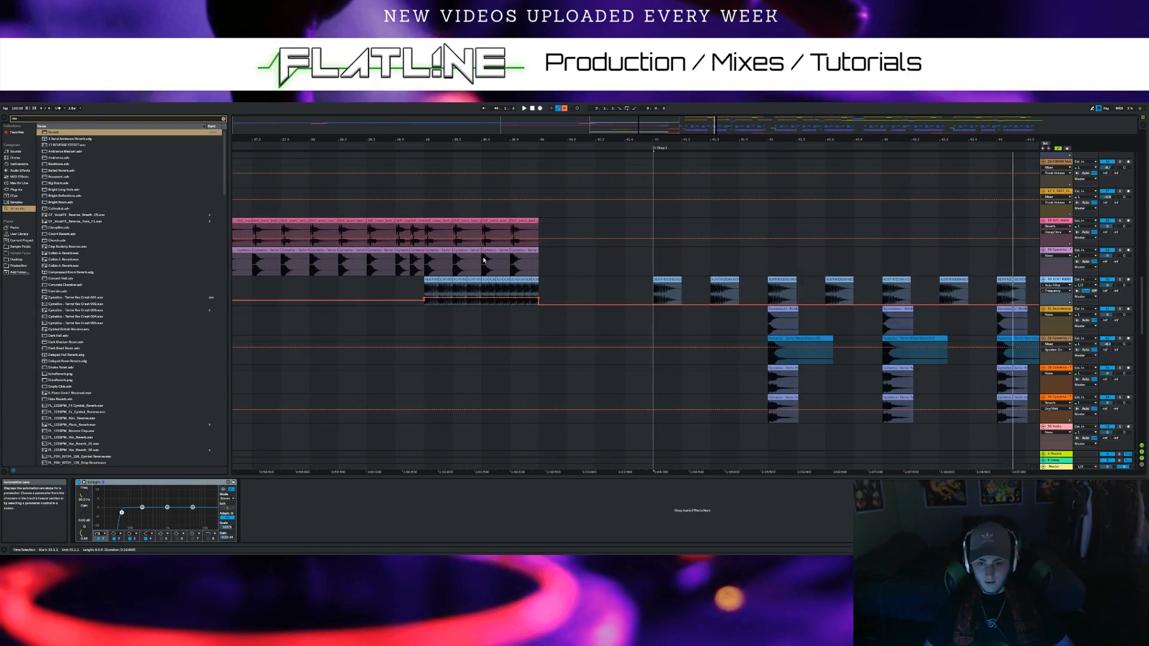
{"action": "scroll", "coordinate": [552, 280], "scroll_direction": "down", "scroll_amount": 2}
{"action": "scroll", "coordinate": [530, 277], "scroll_direction": "down", "scroll_amount": 4}
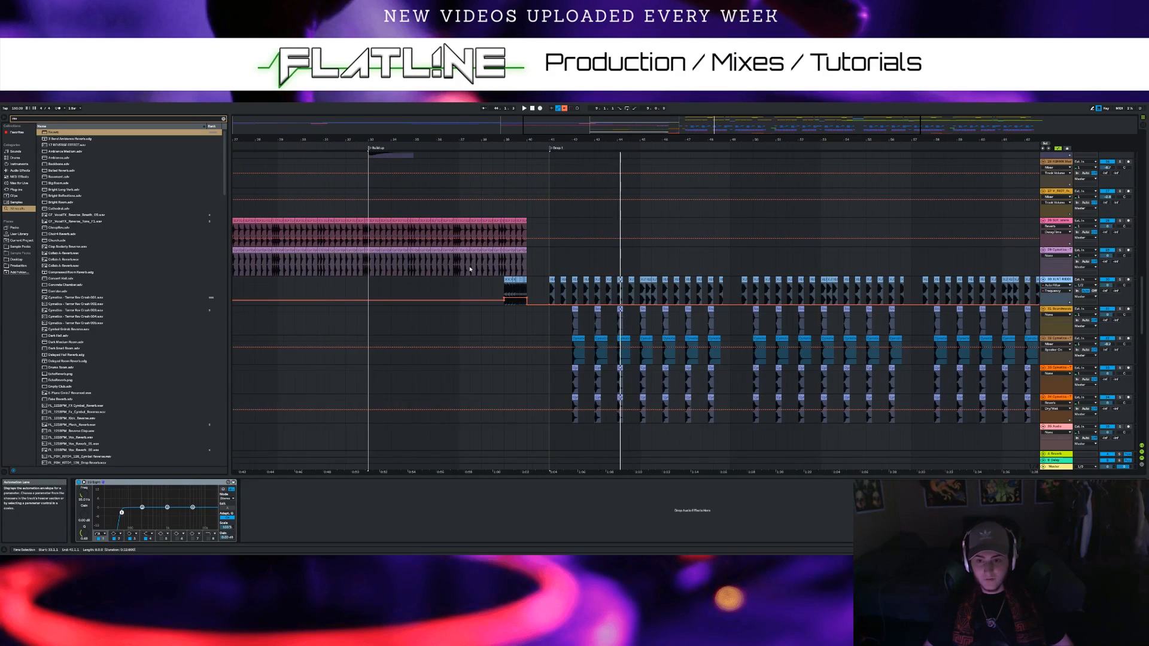
{"action": "scroll", "coordinate": [335, 268], "scroll_direction": "up", "scroll_amount": 1}
{"action": "scroll", "coordinate": [381, 278], "scroll_direction": "up", "scroll_amount": 3}
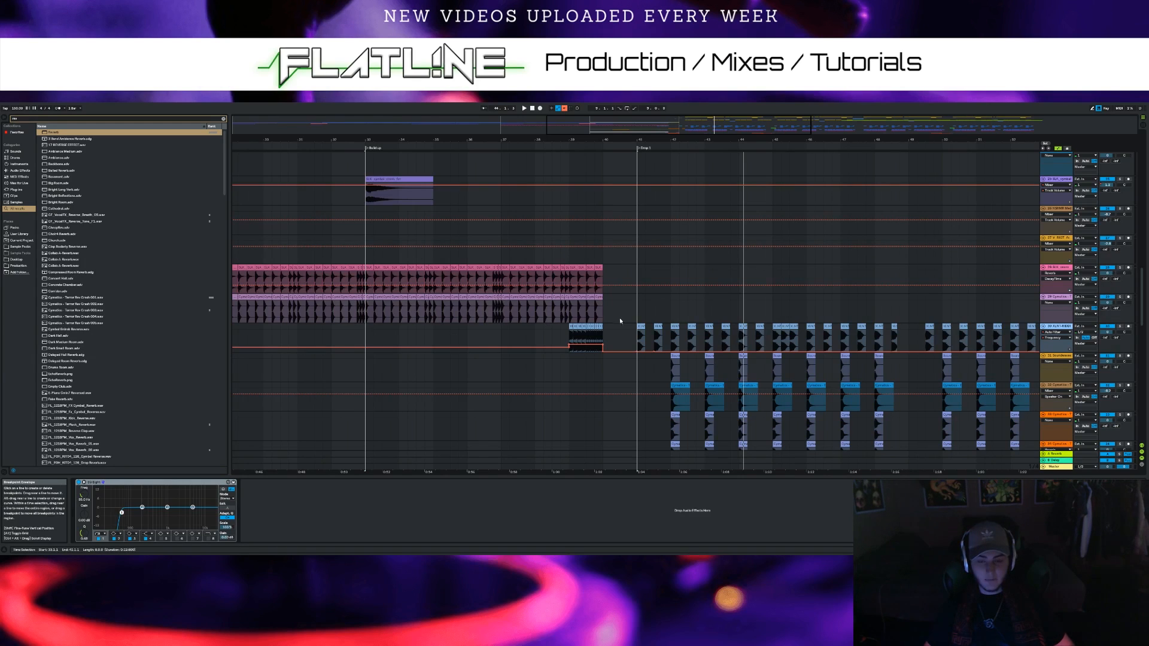
Show the light-blue track's Auto Filter and Drum Buss and listen to its rapid hits before the gap ahead of Drop 1
{"action": "scroll", "coordinate": [574, 360], "scroll_direction": "up", "scroll_amount": 5}
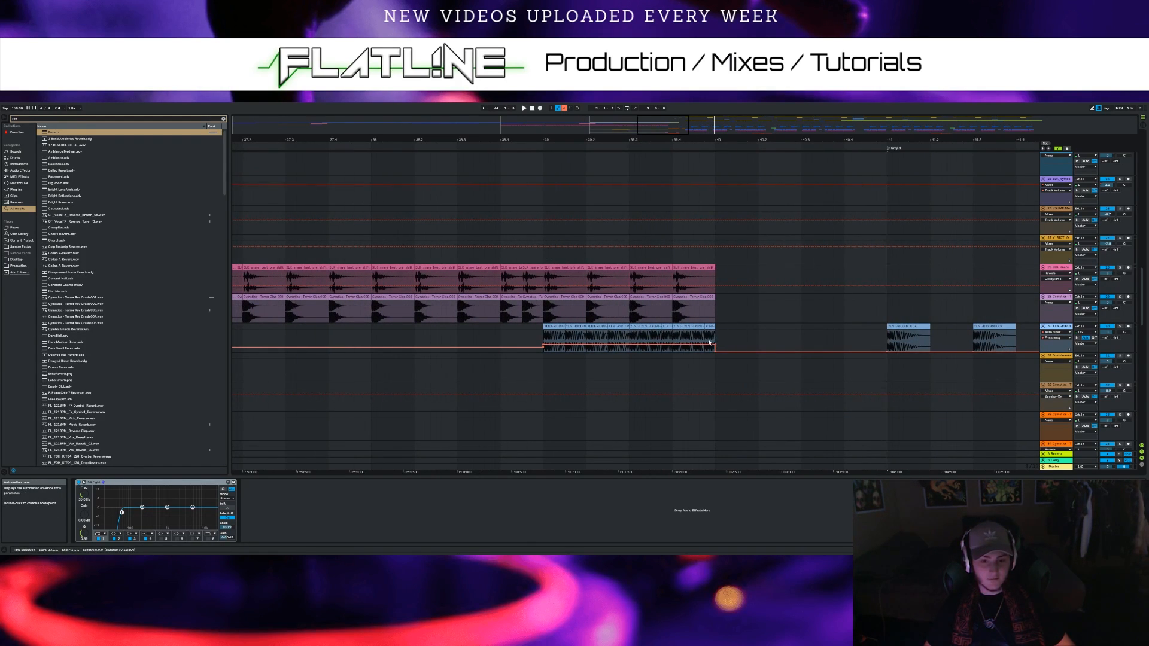
{"action": "left_click", "coordinate": [1086, 337]}
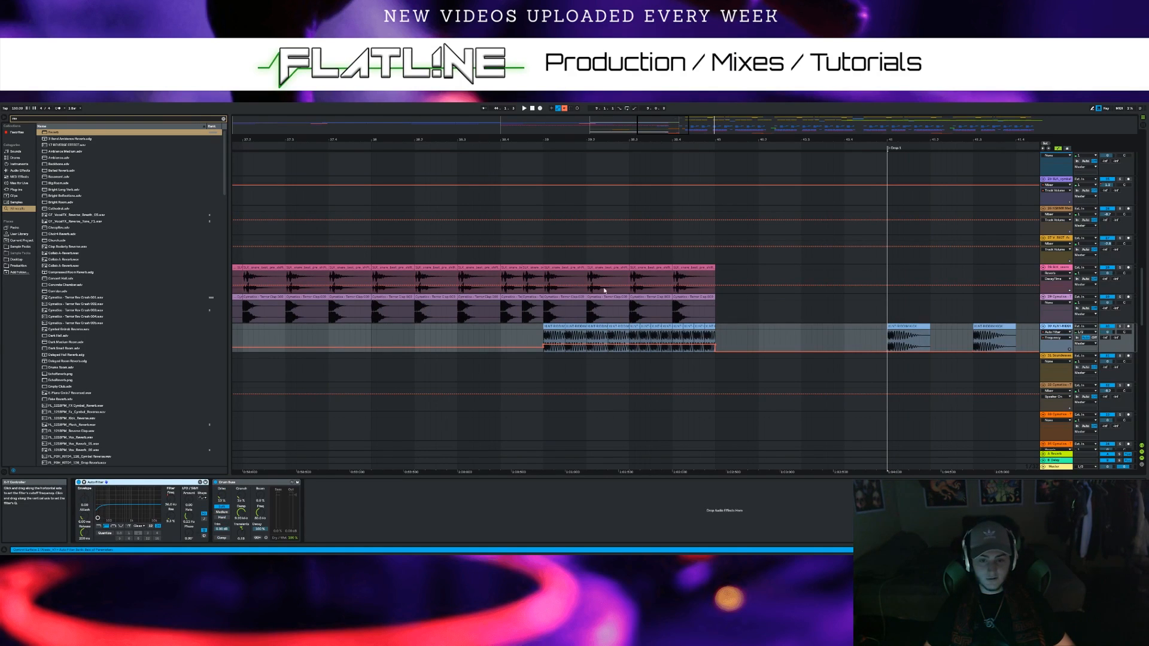
{"action": "key", "text": "space"}
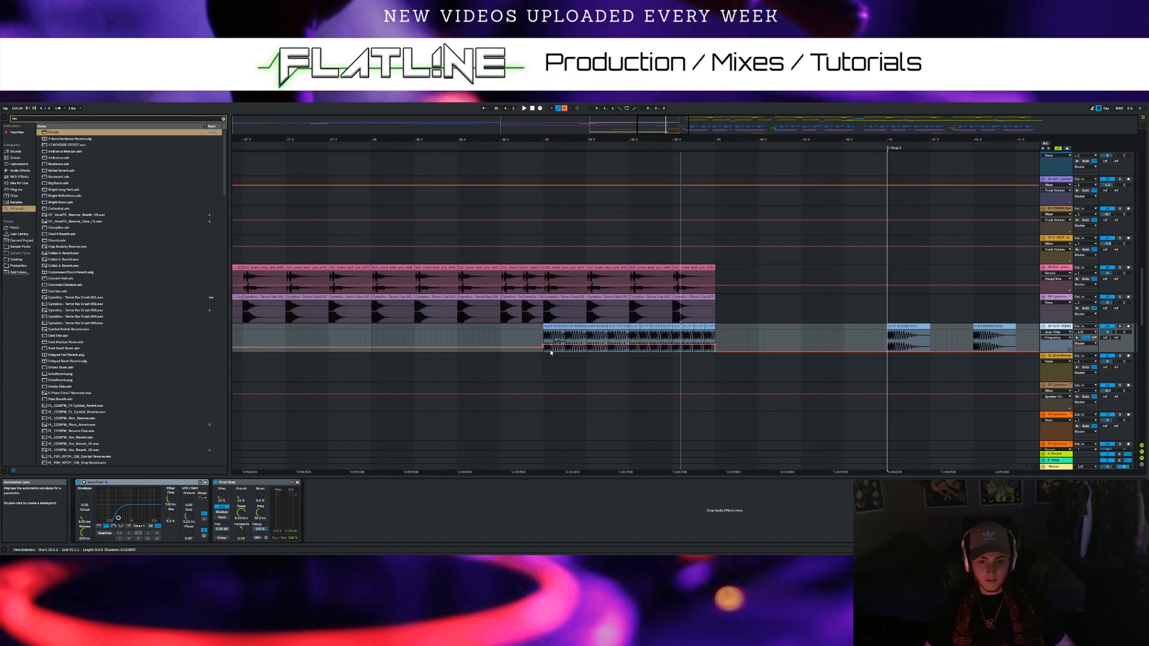
Select the one-bar run of light-blue clips before the gap ahead of Drop 1 and inspect its filter frequency automation
{"action": "scroll", "coordinate": [602, 362], "scroll_direction": "down", "scroll_amount": 3}
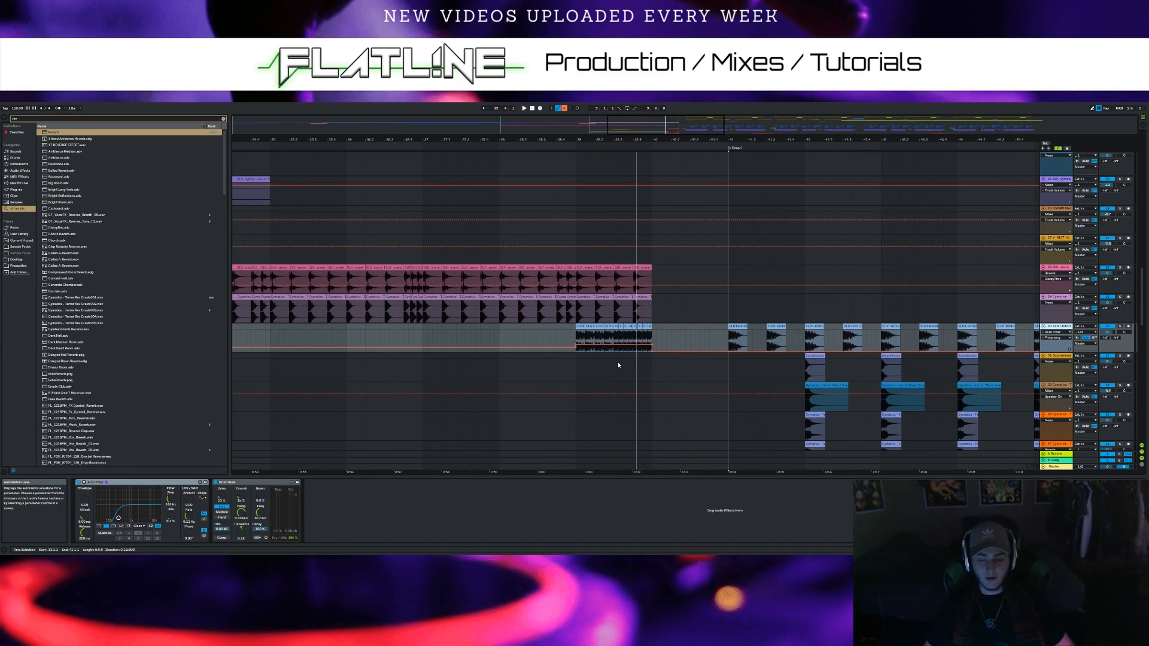
{"action": "scroll", "coordinate": [614, 363], "scroll_direction": "up", "scroll_amount": 4}
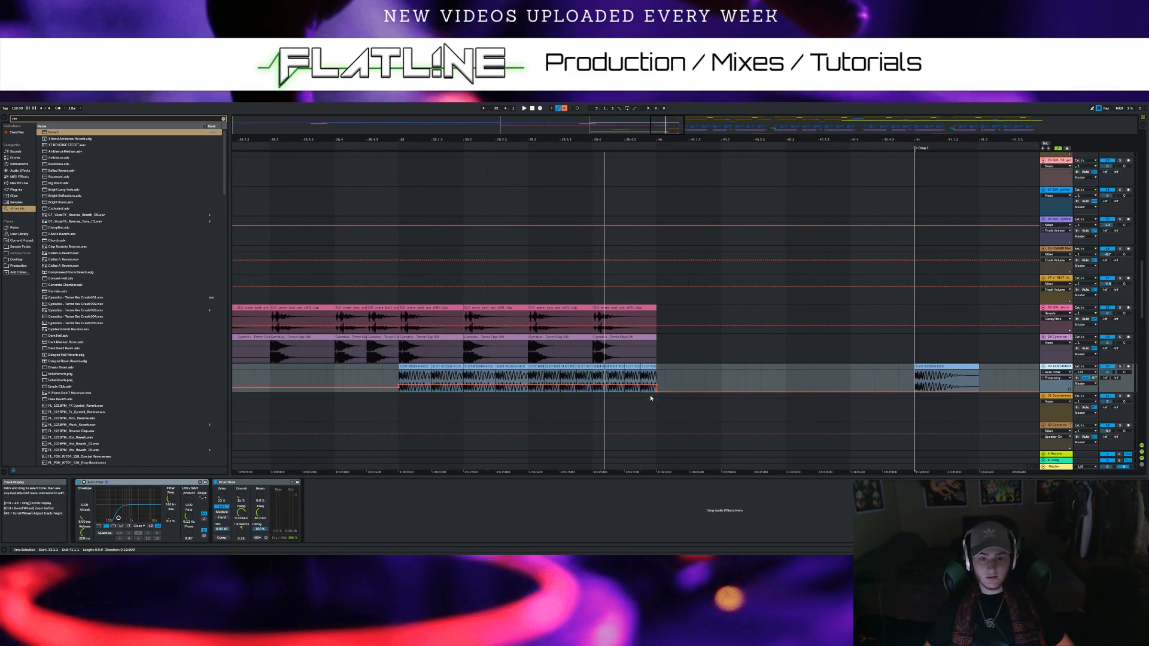
{"action": "left_click", "coordinate": [657, 377]}
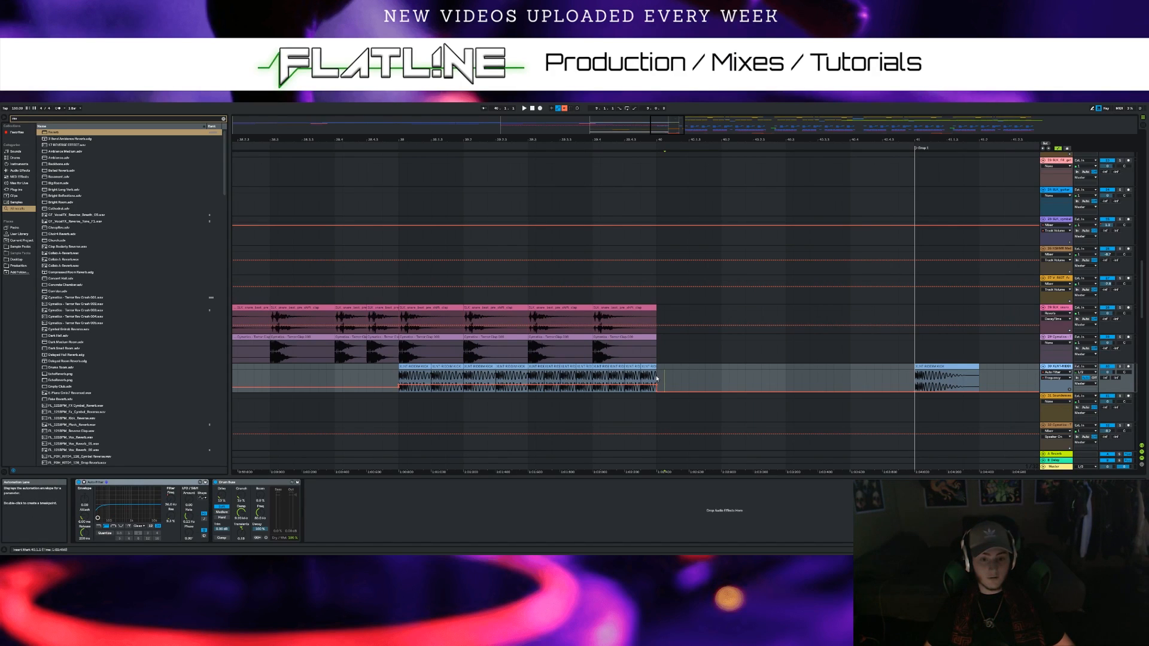
{"action": "left_click_drag", "start_coordinate": [655, 379], "coordinate": [383, 385]}
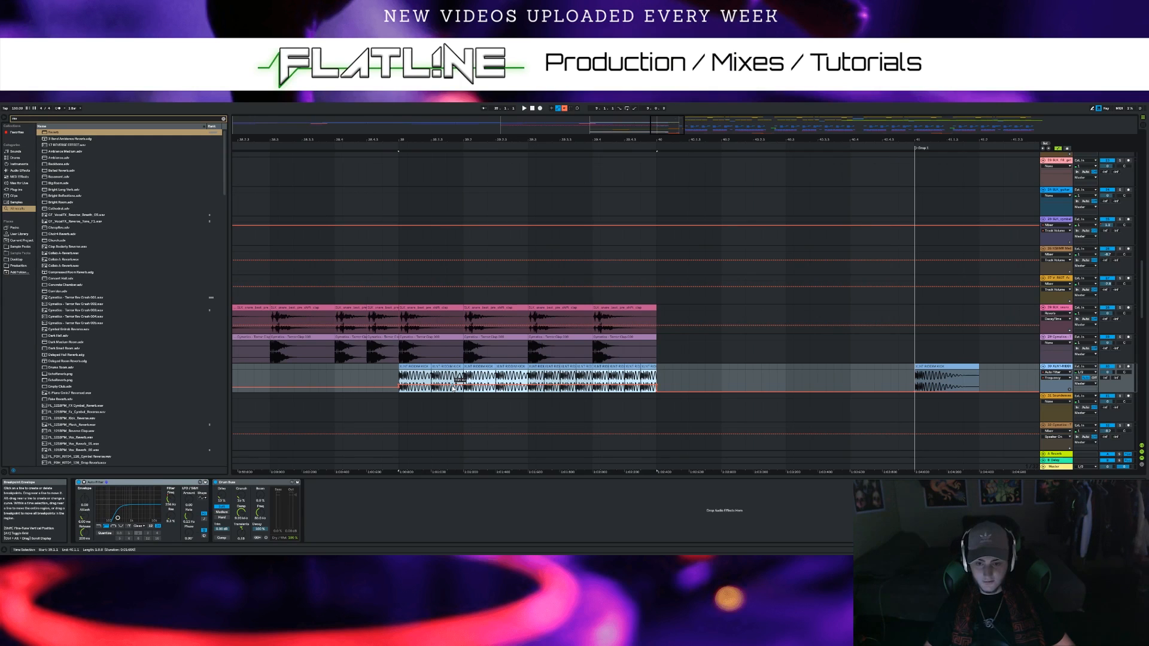
{"action": "left_click_drag", "start_coordinate": [502, 388], "coordinate": [502, 387]}
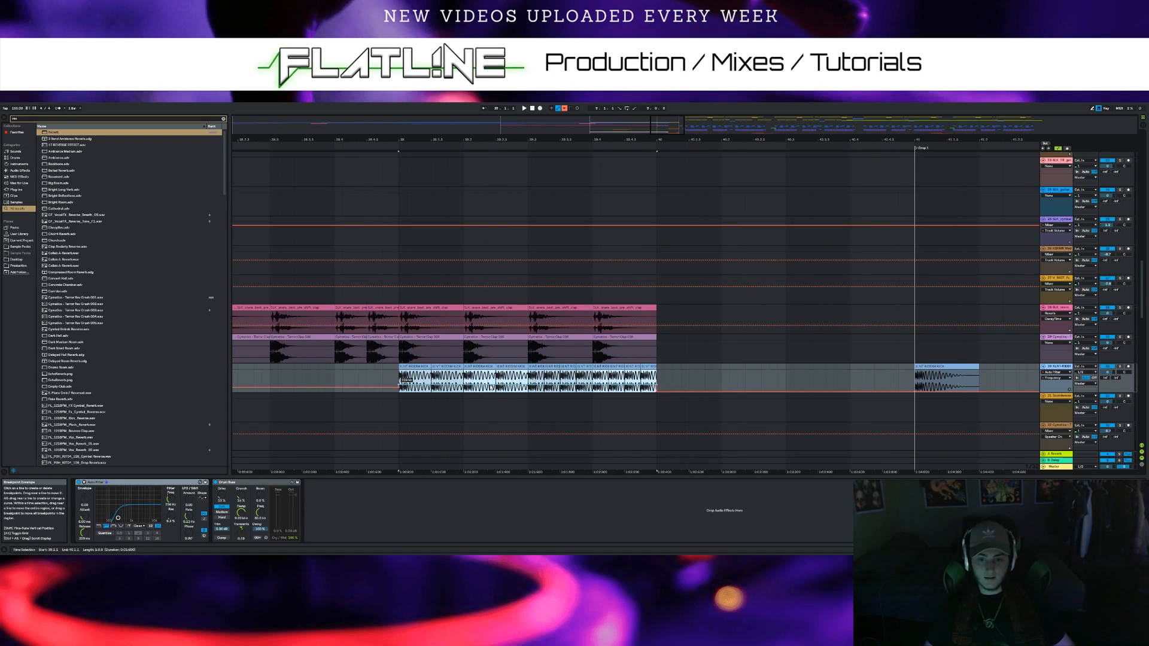
Inspect the violet loop's last bar before the gap ahead of Drop 1, alongside the drum loop and yellow riser
{"action": "scroll", "coordinate": [723, 275], "scroll_direction": "down", "scroll_amount": 5, "text": "ctrl"}
{"action": "scroll", "coordinate": [688, 299], "scroll_direction": "up", "scroll_amount": 3}
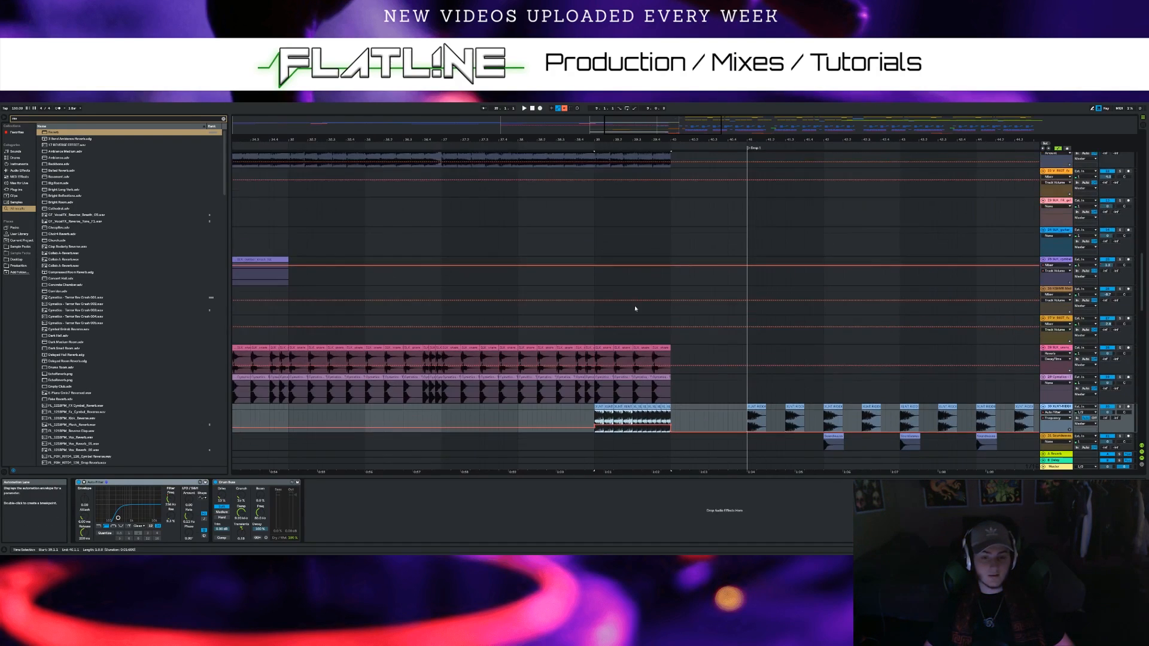
{"action": "scroll", "coordinate": [550, 297], "scroll_direction": "up", "scroll_amount": 2}
{"action": "left_click_drag", "start_coordinate": [628, 233], "coordinate": [609, 232]}
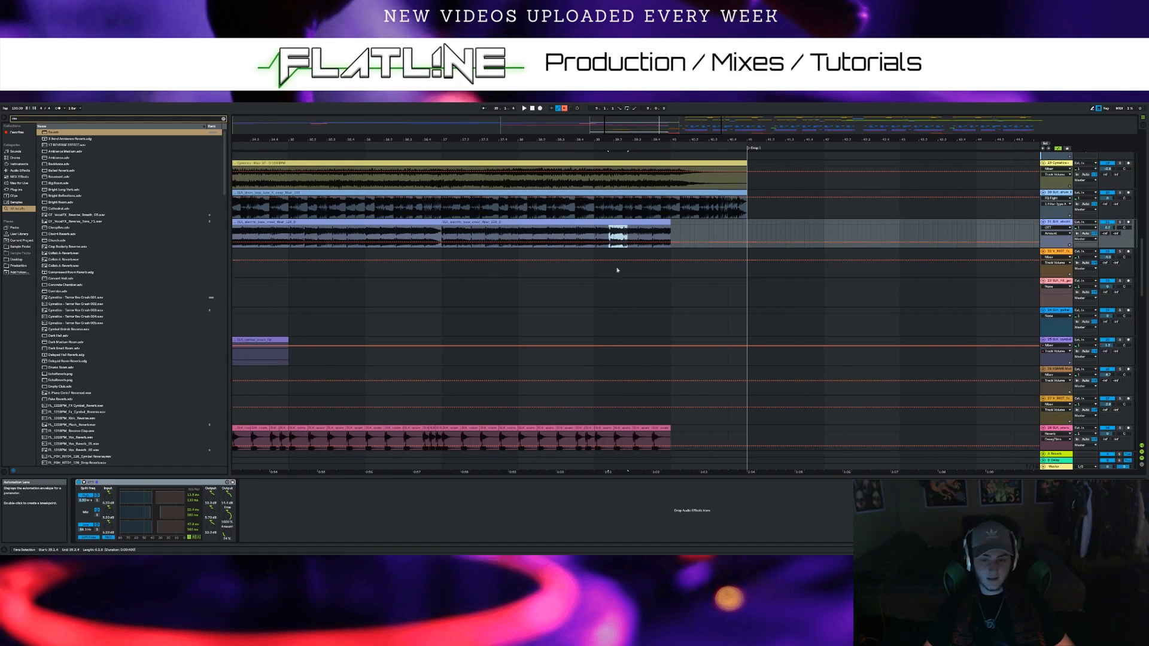
{"action": "left_click", "coordinate": [622, 285]}
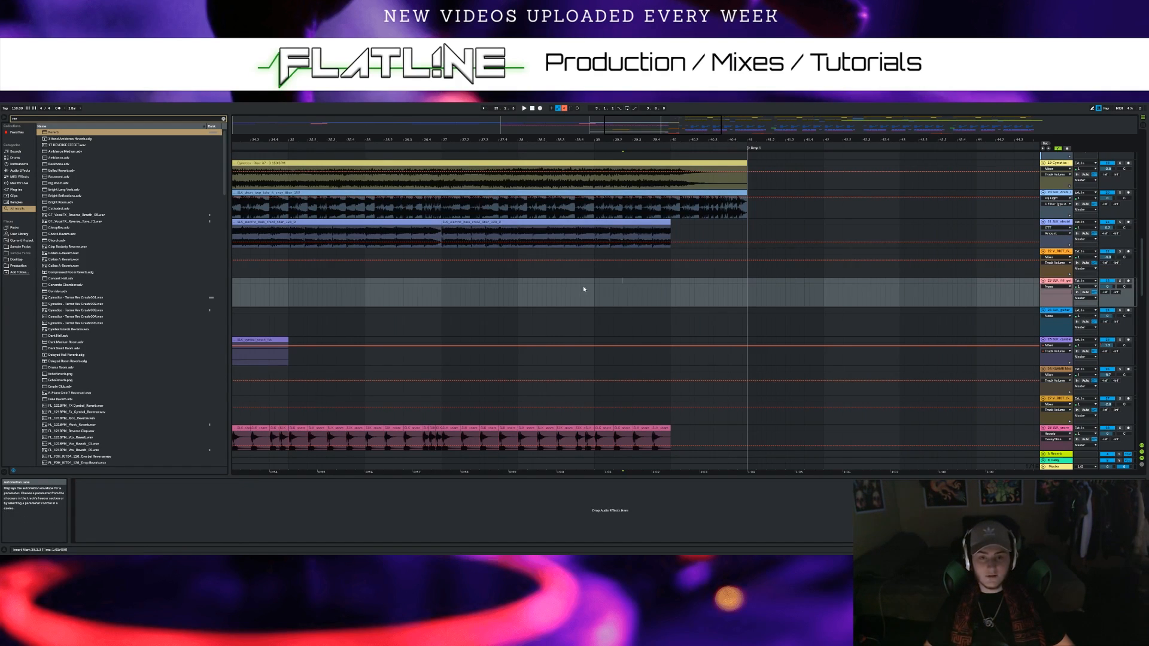
Examine the whole arrangement from the intro to Drop 1, comparing the percussion, fills and effects across the sections
{"action": "scroll", "coordinate": [577, 286], "scroll_direction": "down", "scroll_amount": 3, "text": "ctrl"}
{"action": "scroll", "coordinate": [587, 303], "scroll_direction": "down", "scroll_amount": 2, "text": "ctrl"}
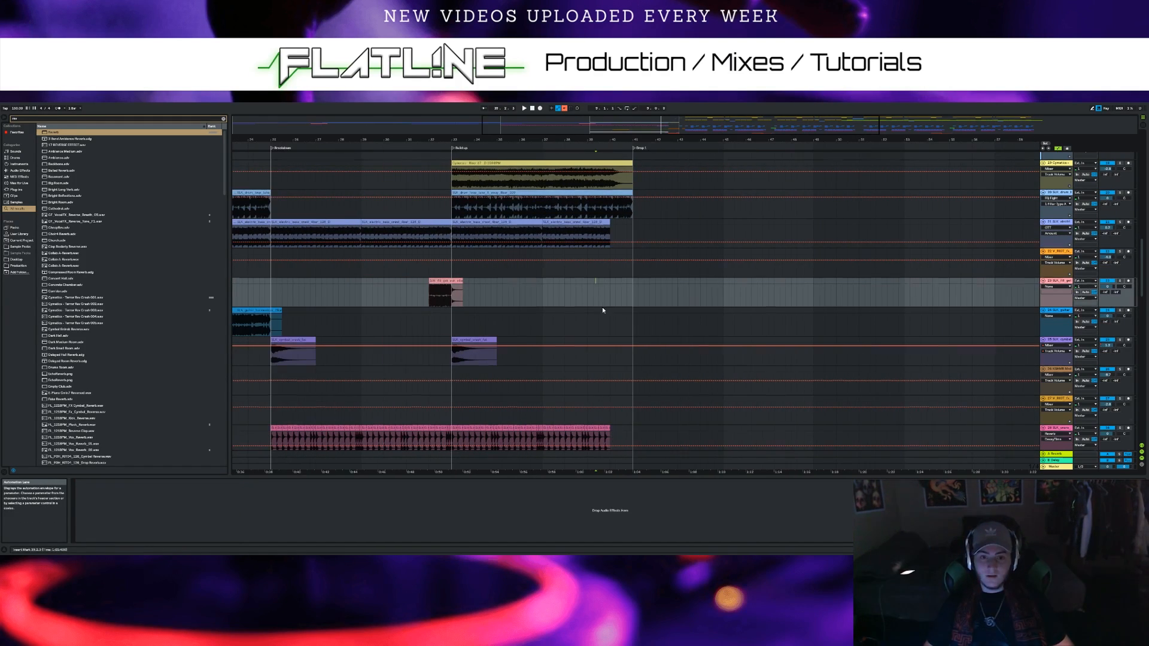
{"action": "scroll", "coordinate": [603, 309], "scroll_direction": "down", "scroll_amount": 10}
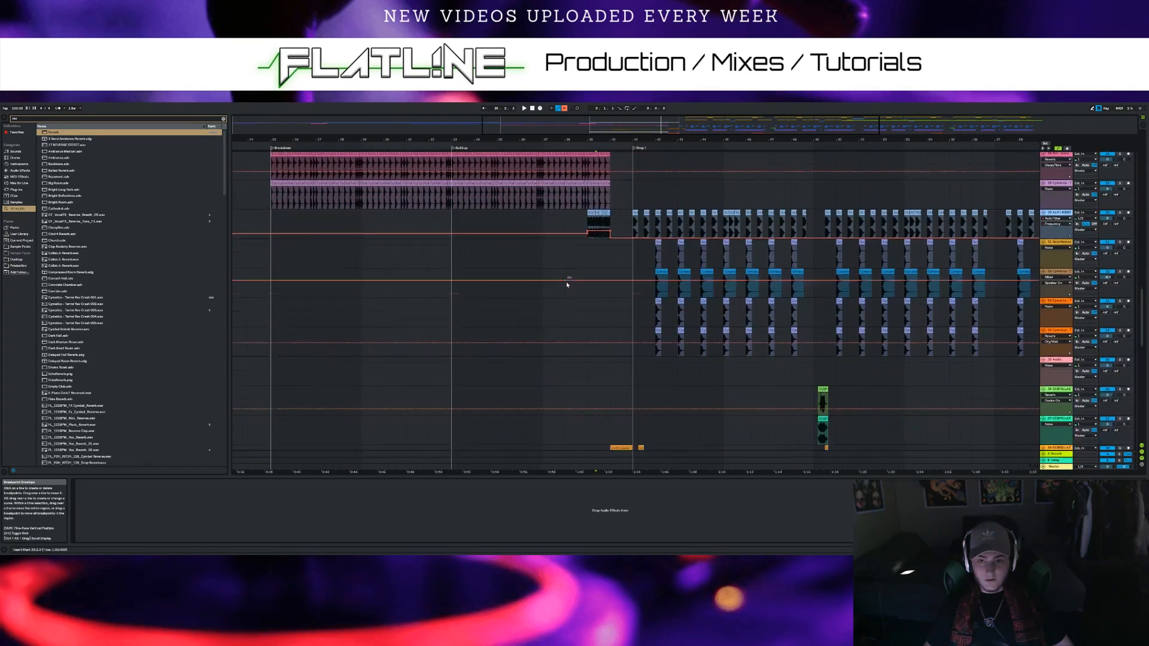
{"action": "scroll", "coordinate": [562, 266], "scroll_direction": "down", "scroll_amount": 2}
{"action": "left_click_drag", "start_coordinate": [531, 125], "coordinate": [326, 96]}
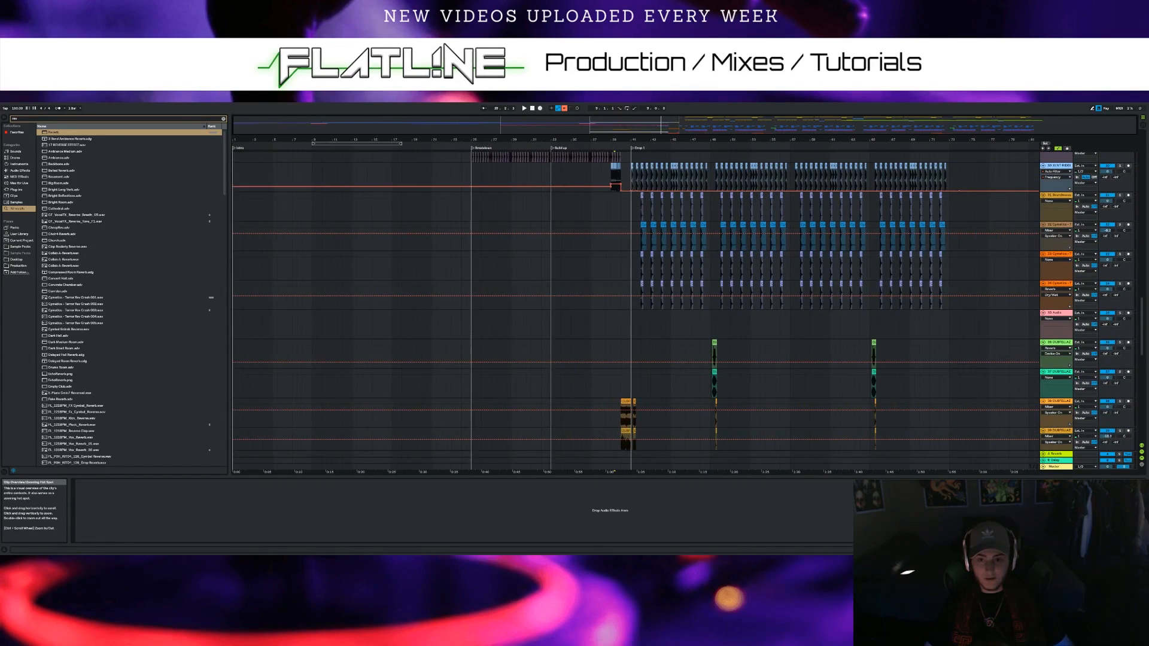
{"action": "scroll", "coordinate": [333, 200], "scroll_direction": "up", "scroll_amount": 8}
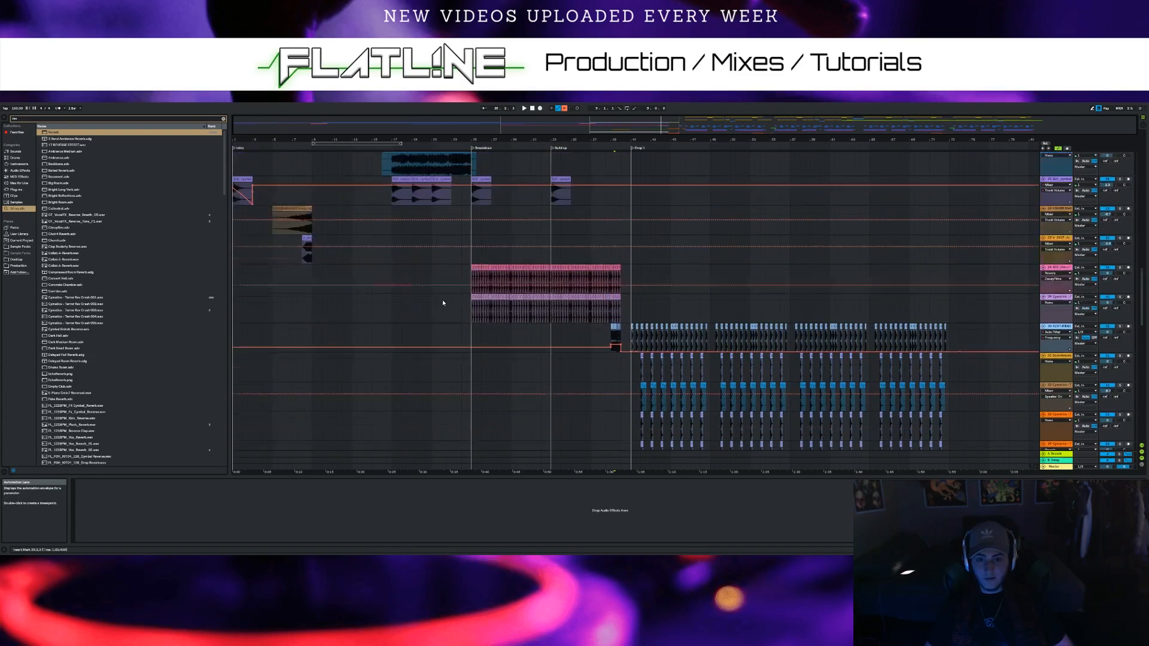
{"action": "scroll", "coordinate": [443, 305], "scroll_direction": "up", "scroll_amount": 6}
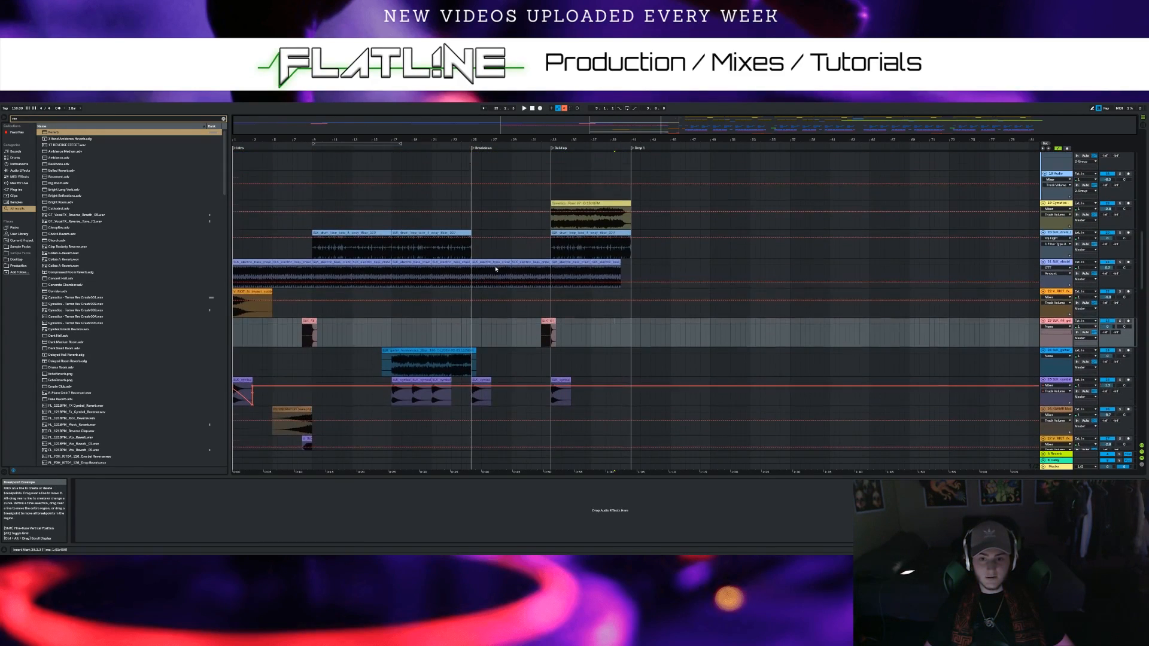
{"action": "scroll", "coordinate": [503, 226], "scroll_direction": "up", "scroll_amount": 1}
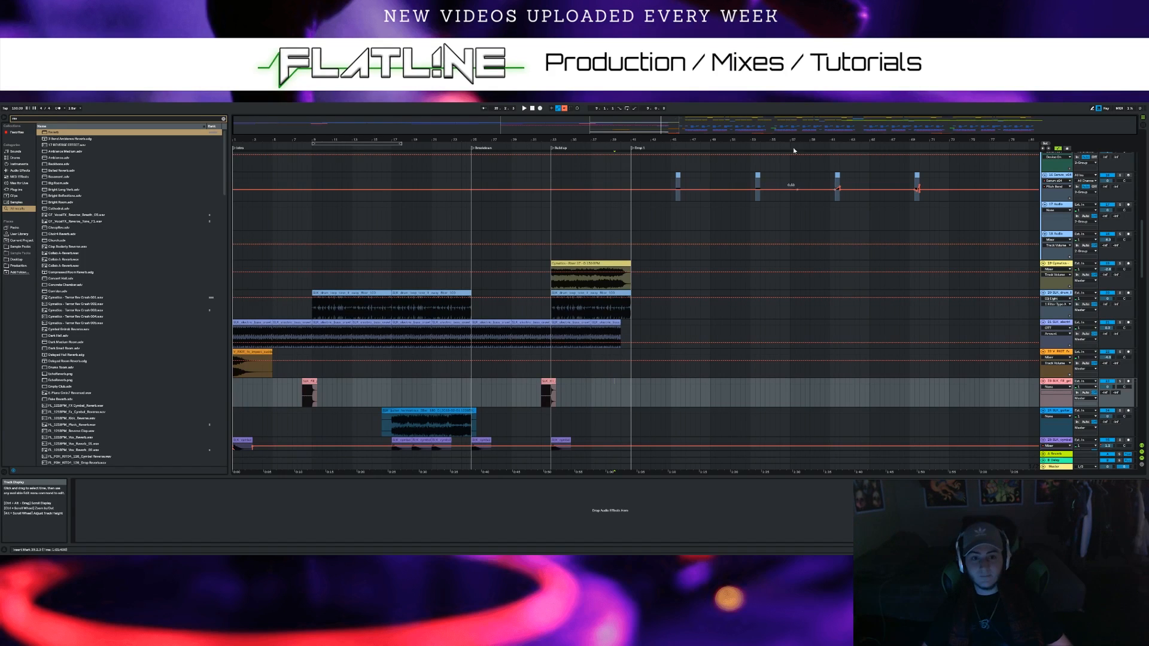
Compare the drop's synth and bass layers with the intro, breakdown and buildup tracks around the Drop 1 marker
{"action": "scroll", "coordinate": [590, 181], "scroll_direction": "up", "scroll_amount": 3}
{"action": "scroll", "coordinate": [603, 191], "scroll_direction": "up", "scroll_amount": 3}
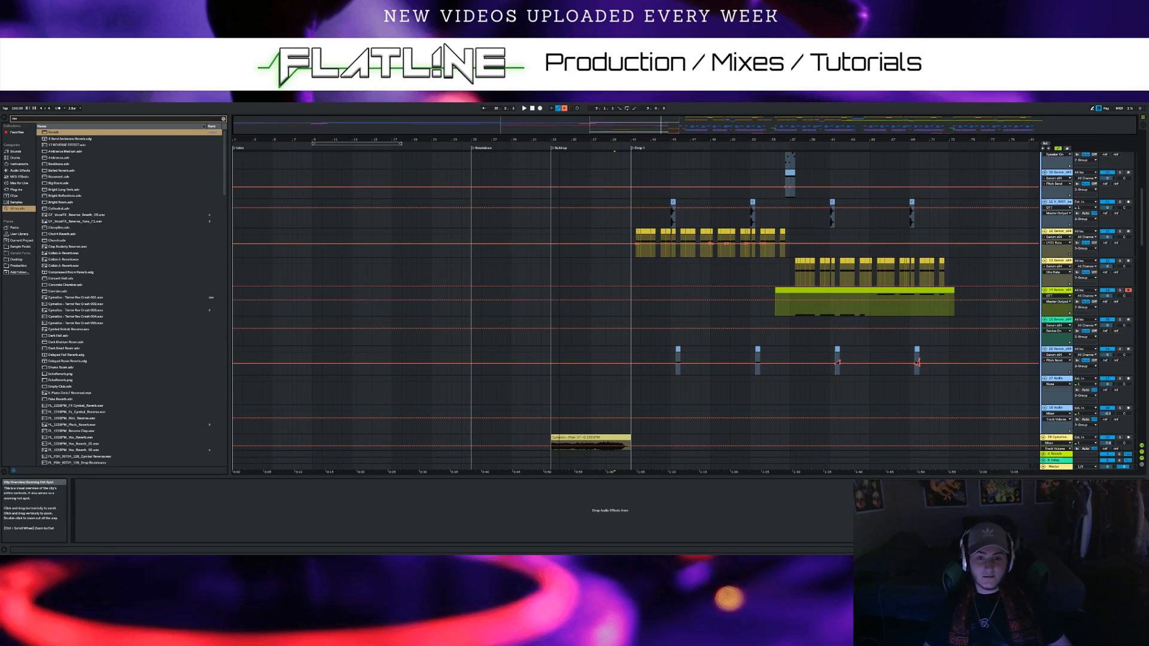
{"action": "scroll", "coordinate": [586, 231], "scroll_direction": "down", "scroll_amount": 7}
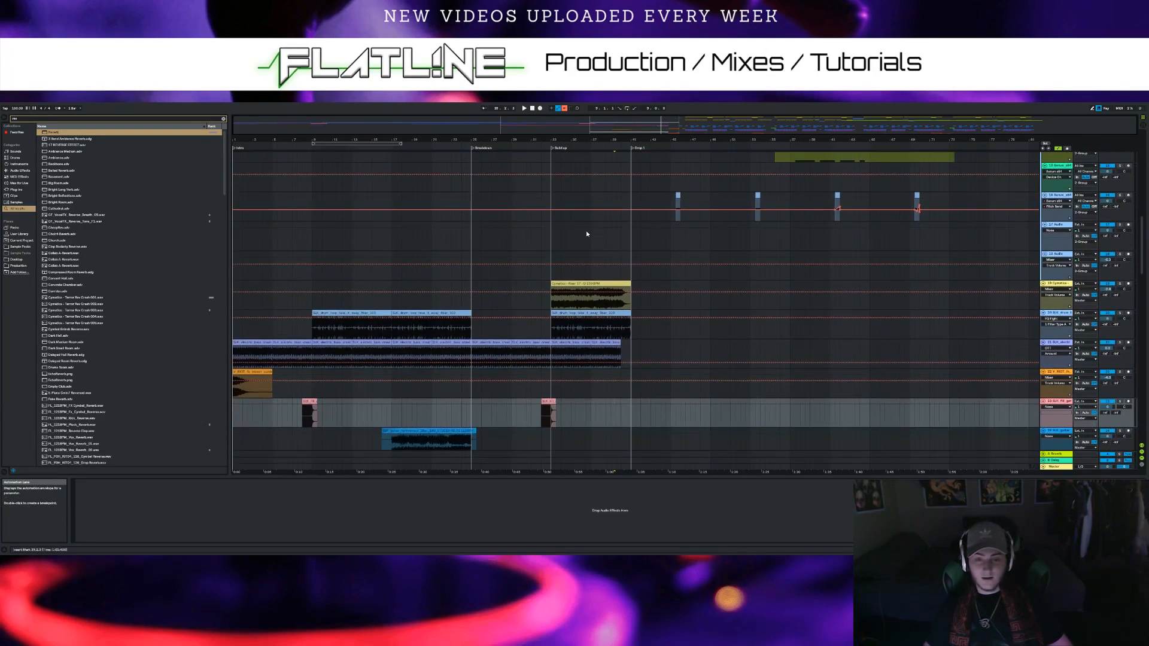
{"action": "scroll", "coordinate": [586, 217], "scroll_direction": "down", "scroll_amount": 3}
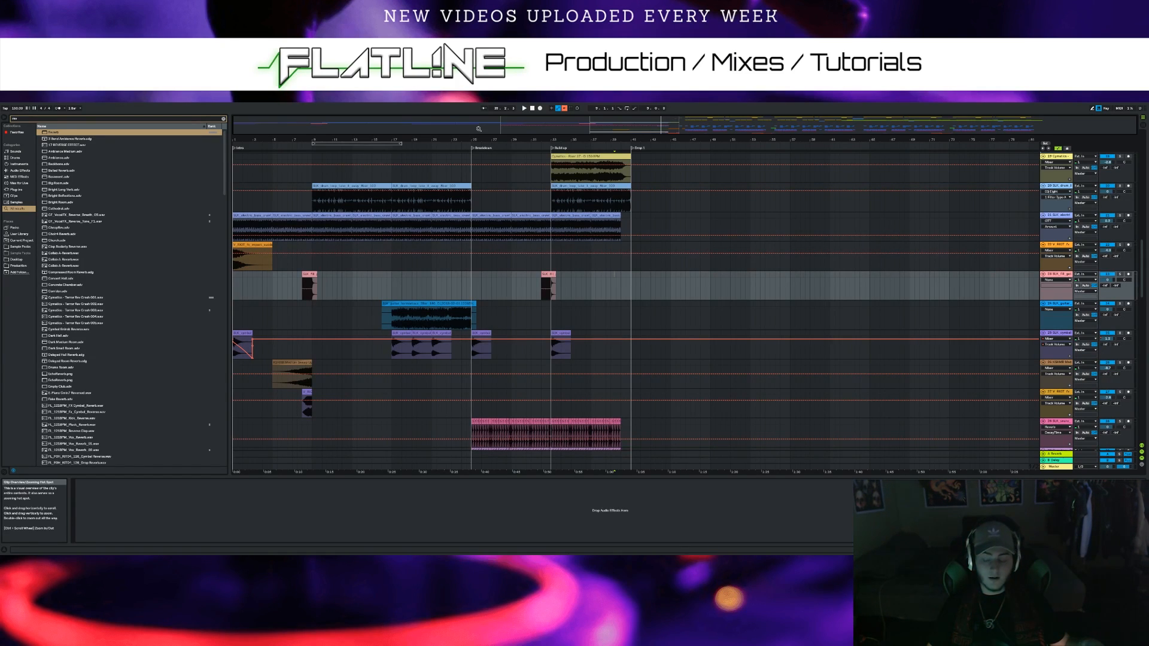
{"action": "scroll", "coordinate": [534, 217], "scroll_direction": "up", "scroll_amount": 5}
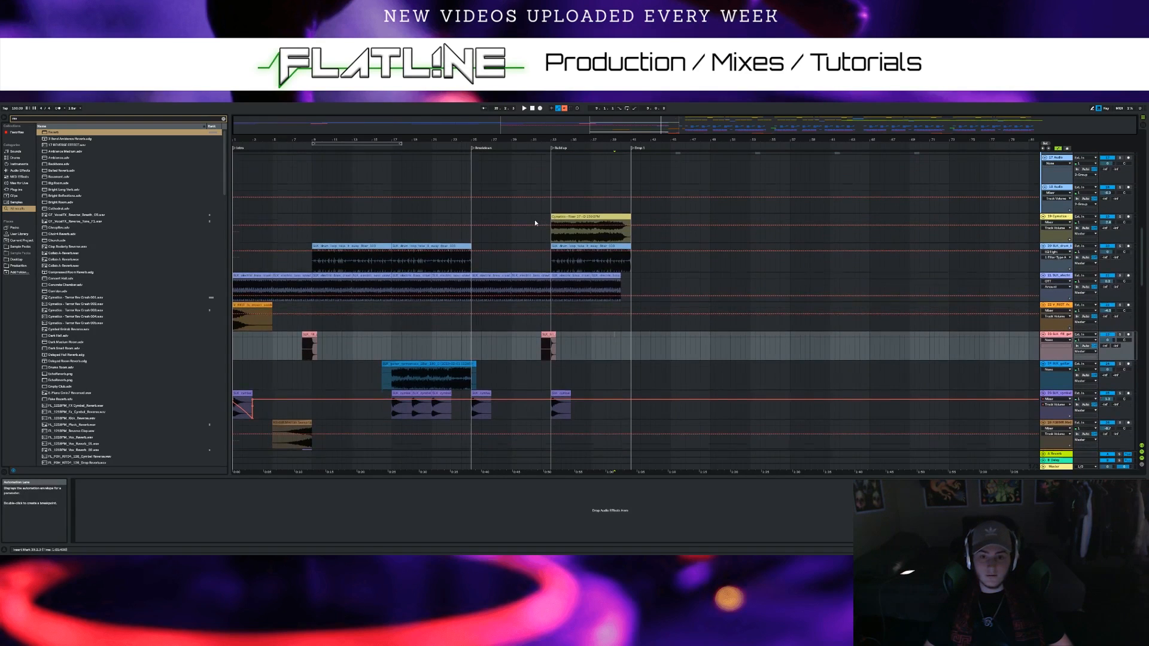
{"action": "scroll", "coordinate": [598, 272], "scroll_direction": "up", "scroll_amount": 3}
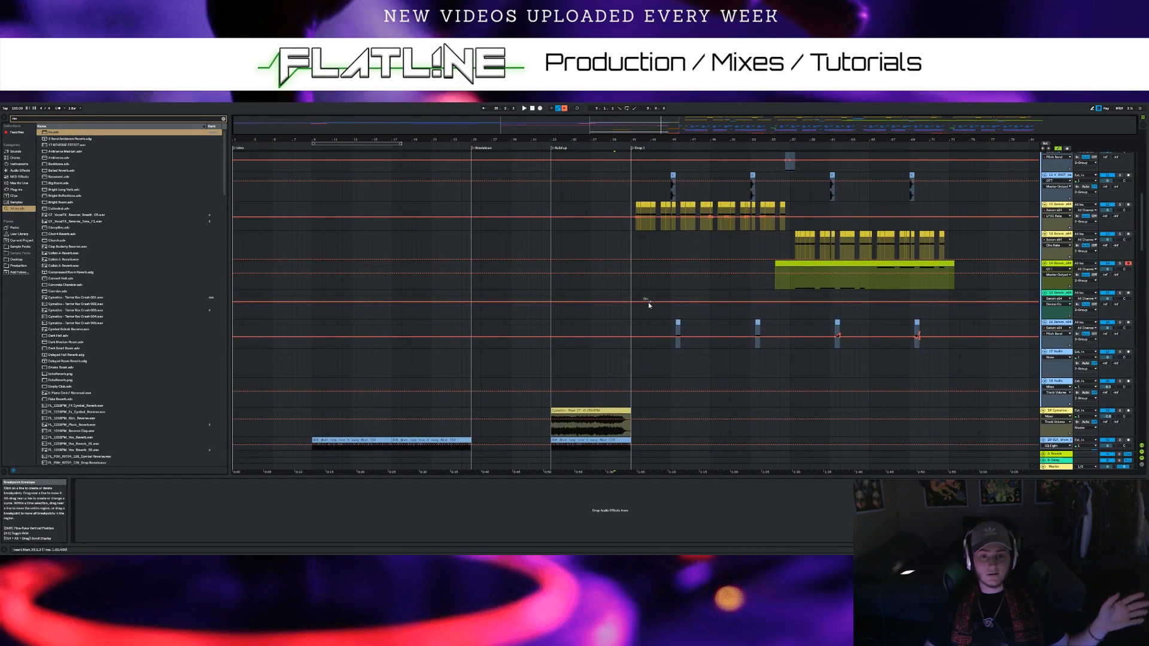
{"action": "scroll", "coordinate": [580, 252], "scroll_direction": "down", "scroll_amount": 4}
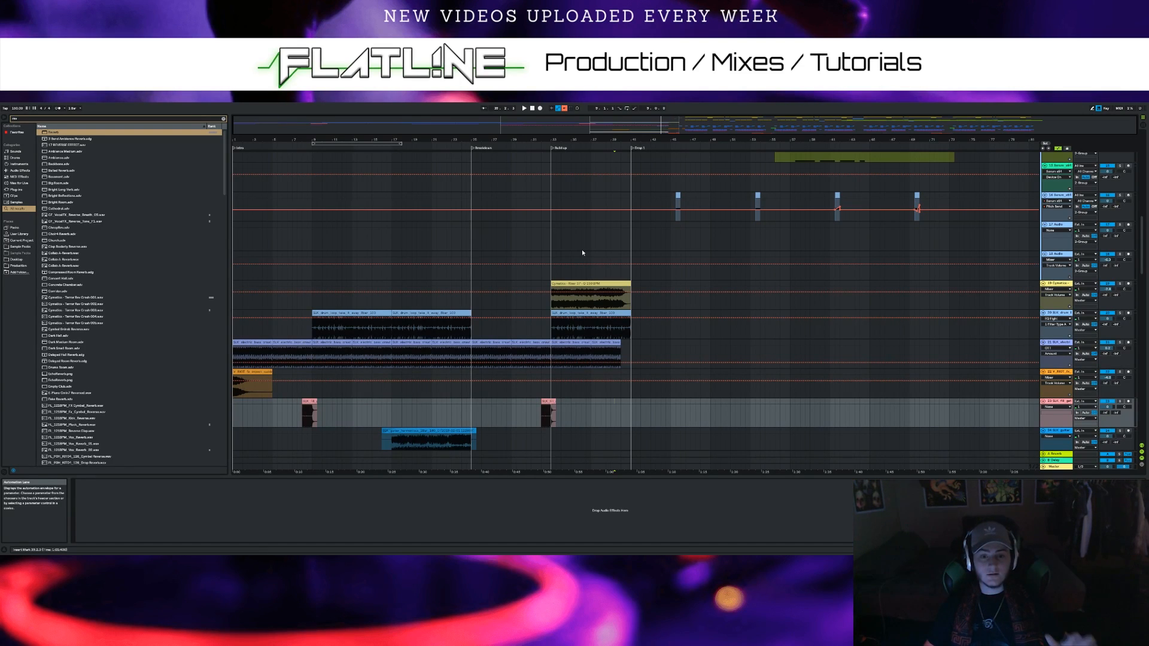
{"action": "scroll", "coordinate": [658, 314], "scroll_direction": "down", "scroll_amount": 5}
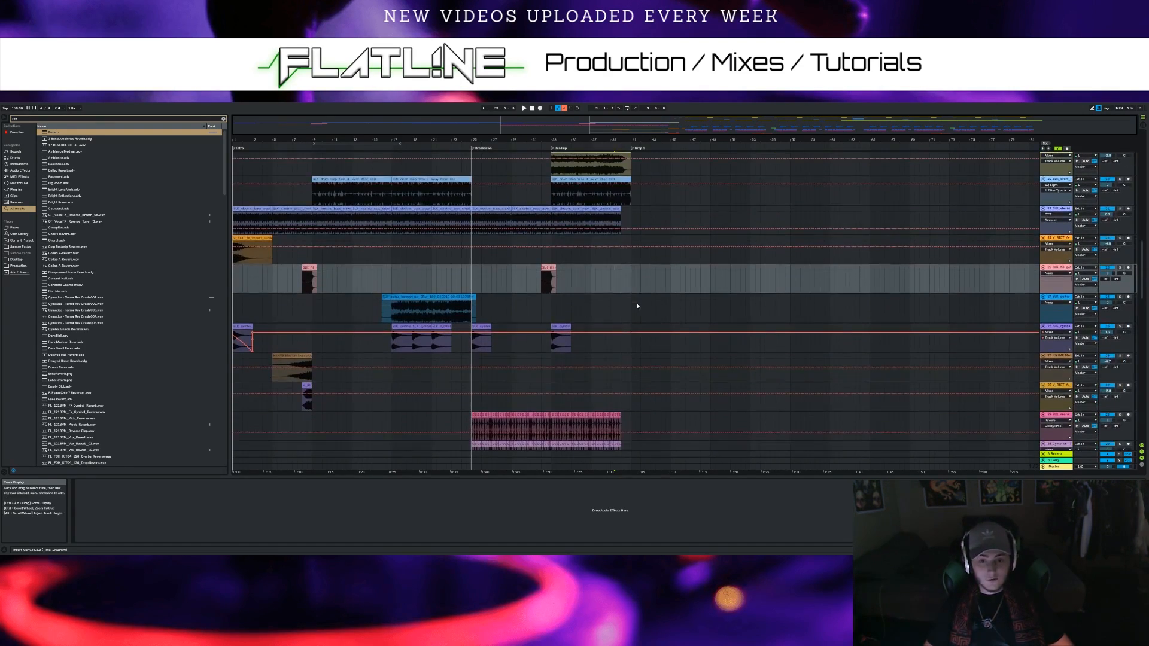
{"action": "scroll", "coordinate": [630, 316], "scroll_direction": "up", "scroll_amount": 2}
{"action": "scroll", "coordinate": [632, 319], "scroll_direction": "up", "scroll_amount": 3}
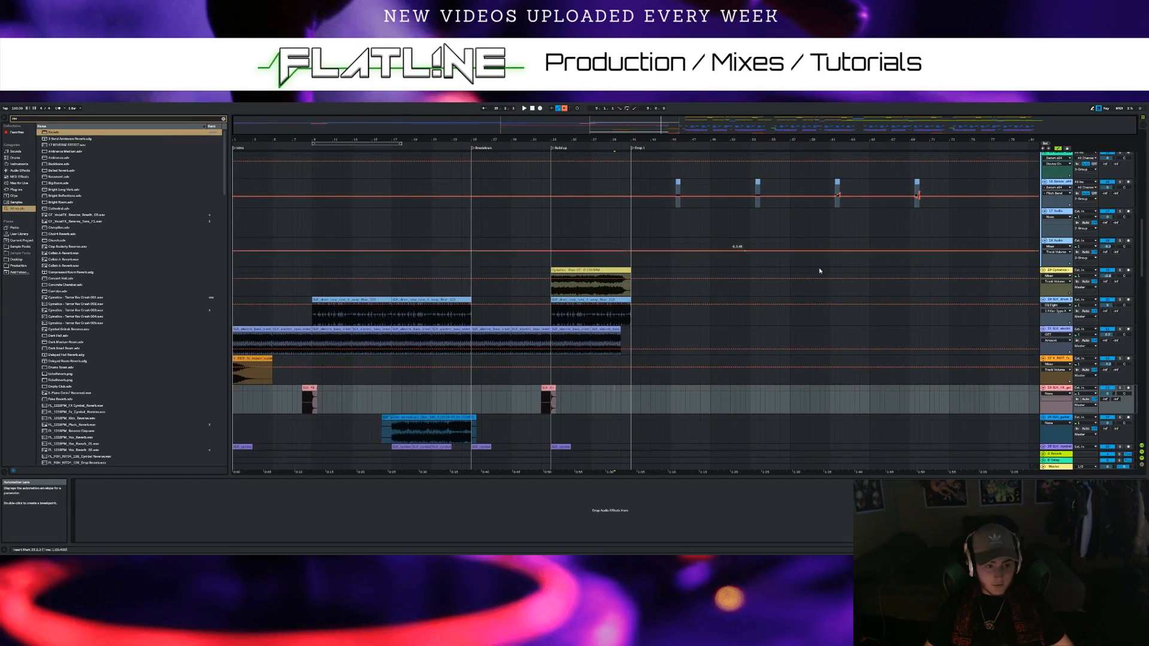
{"action": "scroll", "coordinate": [635, 180], "scroll_direction": "down", "scroll_amount": 2}
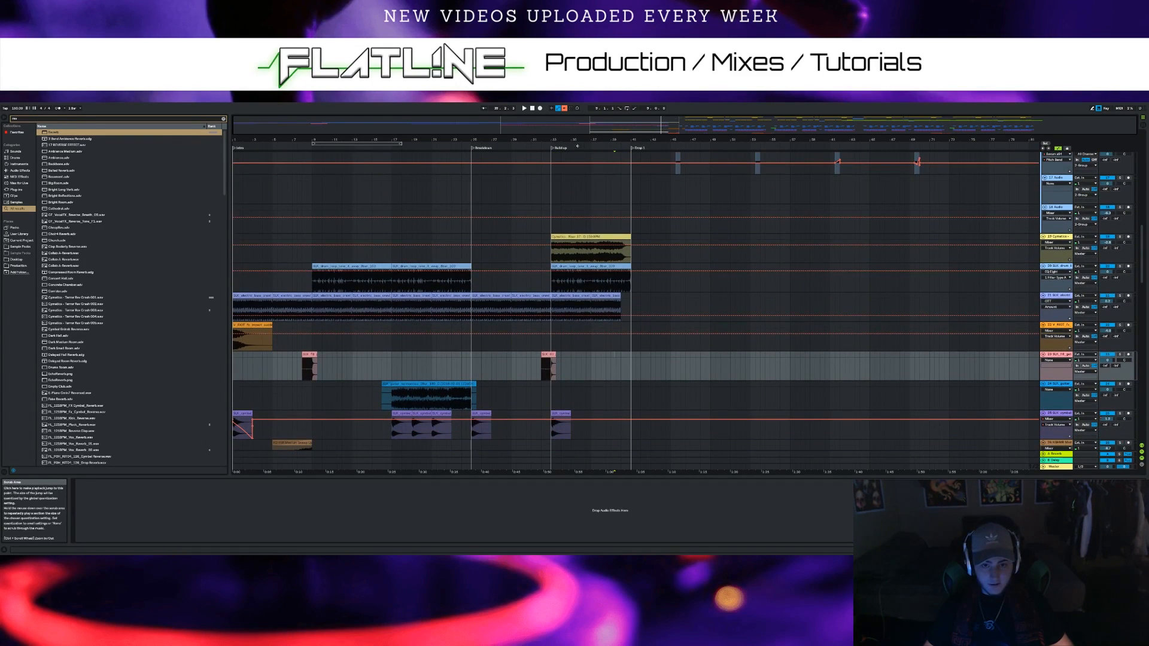
{"action": "scroll", "coordinate": [630, 333], "scroll_direction": "up", "scroll_amount": 3}
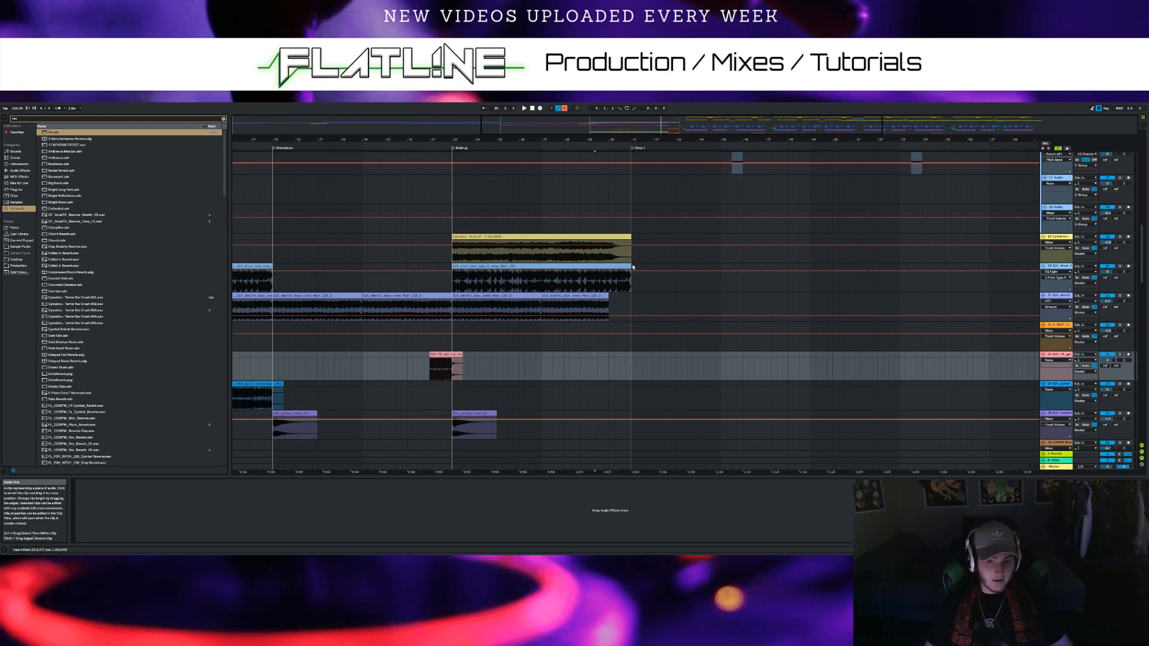
Unfold the Master track's automation lane and search the browser for Auto Filter
{"action": "left_click", "coordinate": [1043, 466]}
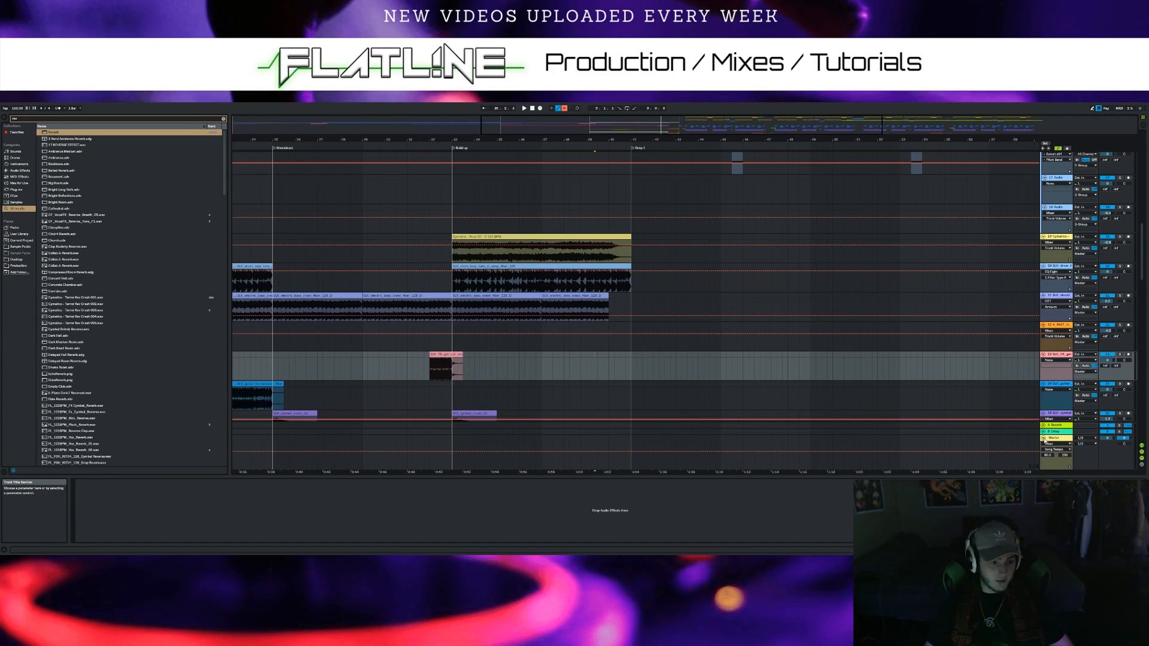
{"action": "left_click", "coordinate": [216, 118]}
{"action": "type", "text": "autof"}
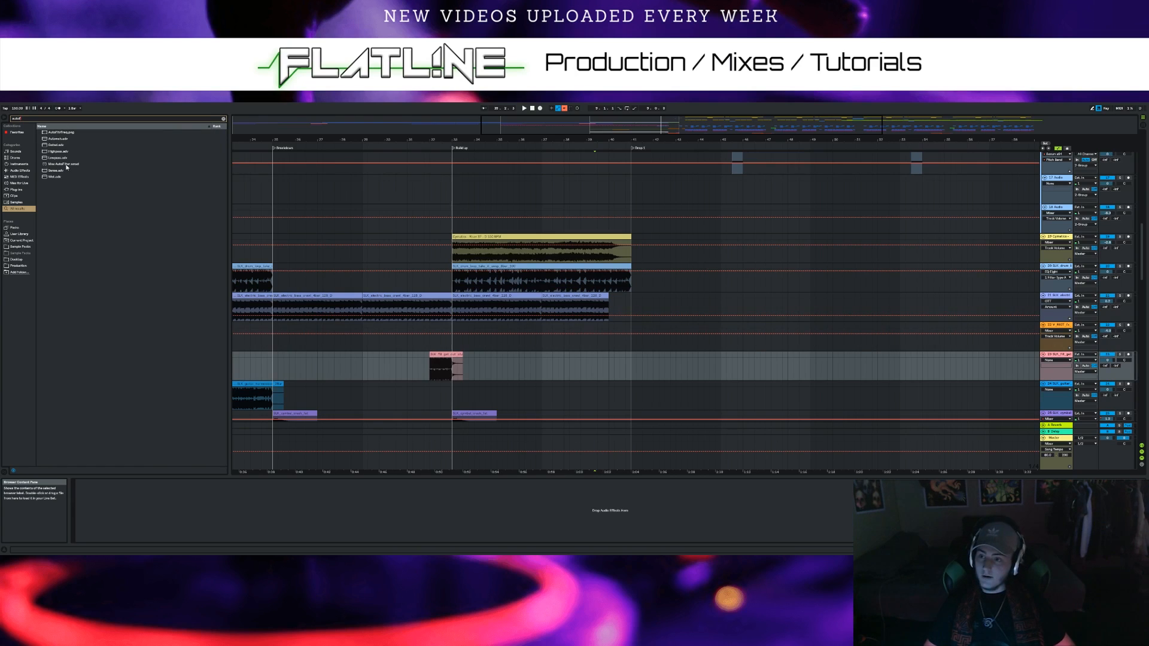
{"action": "key", "text": "BackSpace"}
{"action": "type", "text": "fi"}
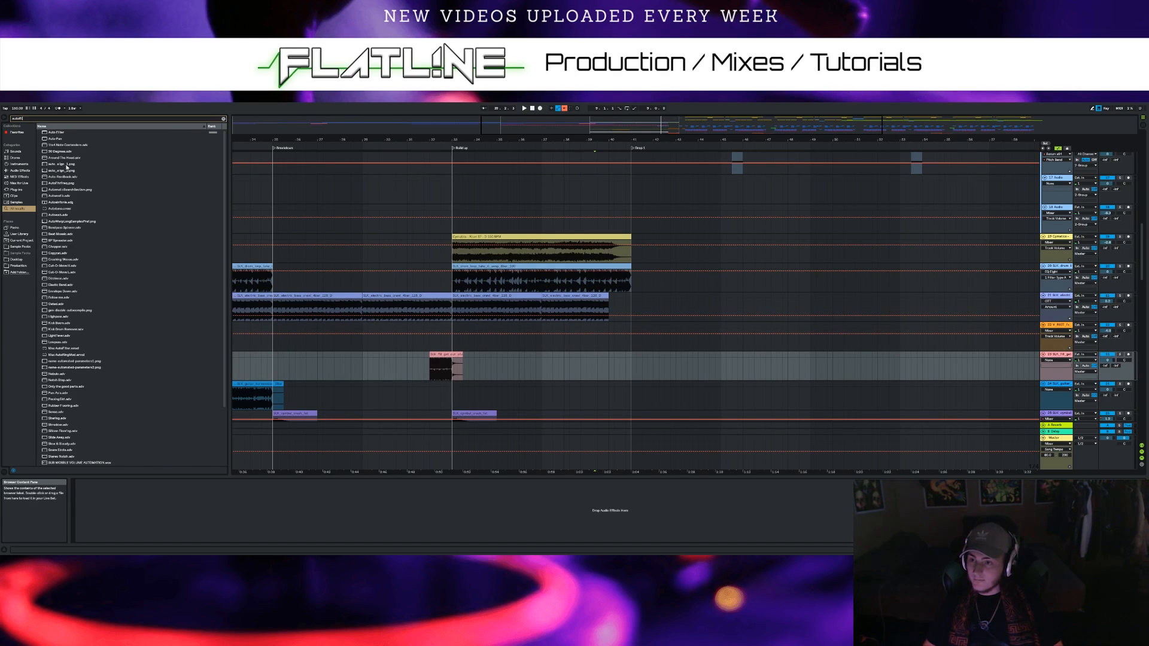
{"action": "type", "text": "lter"}
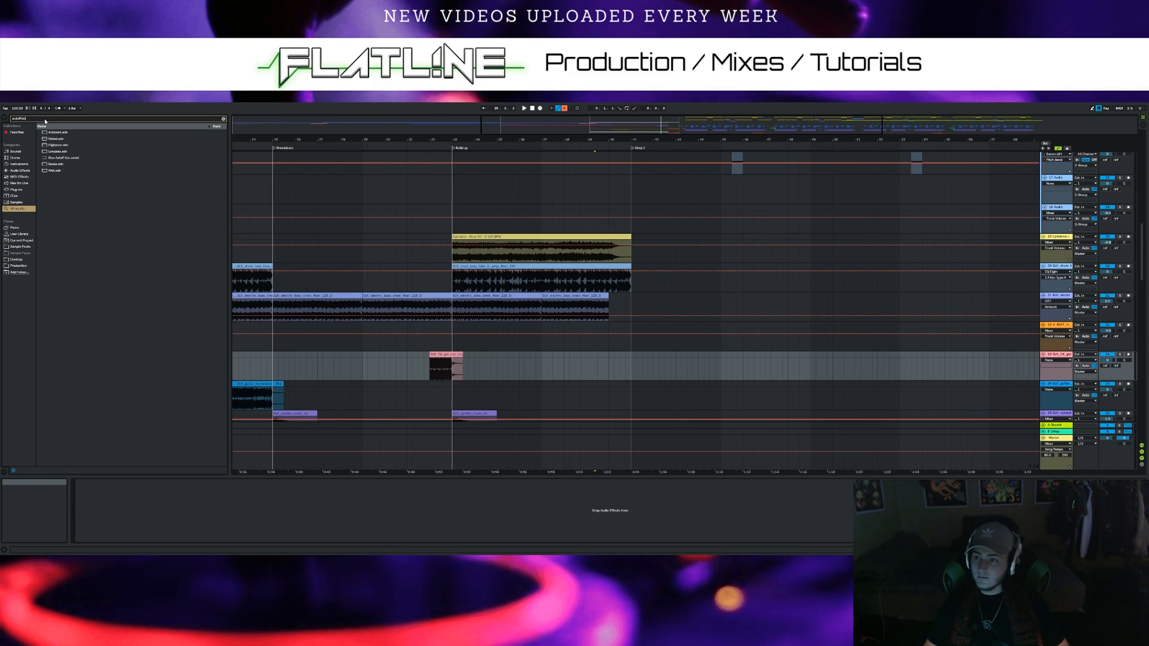
Try an Auto Filter with a low-cutoff high-pass on the selected pink track
{"action": "left_click_drag", "start_coordinate": [58, 133], "coordinate": [91, 124]}
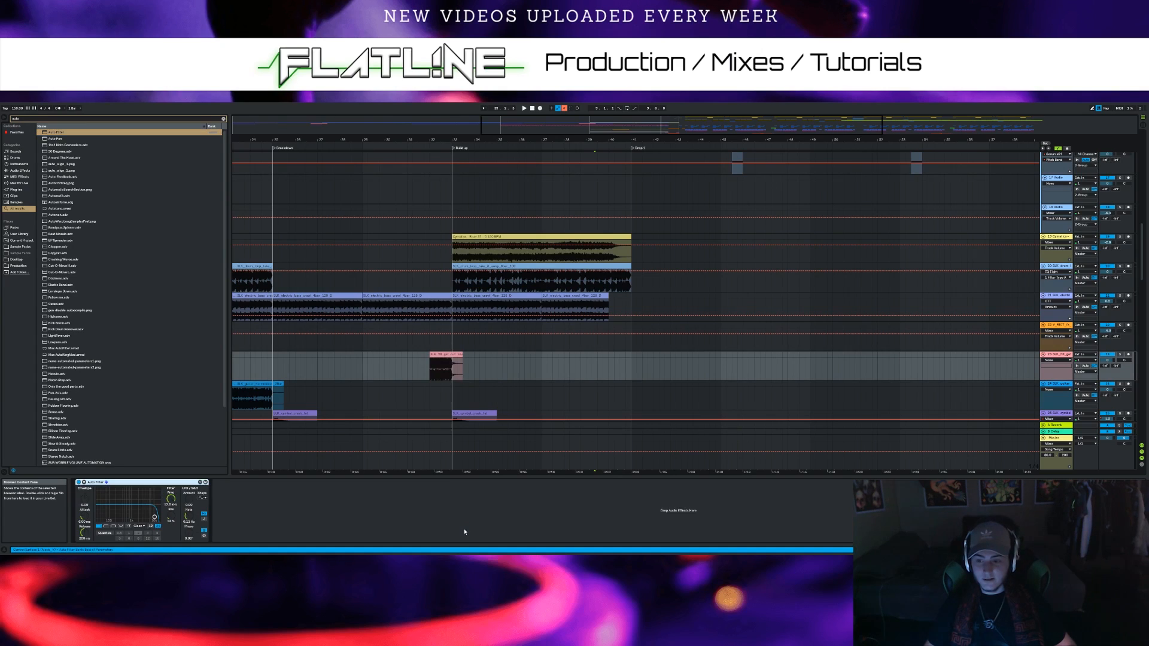
{"action": "left_click_drag", "start_coordinate": [155, 518], "coordinate": [128, 519]}
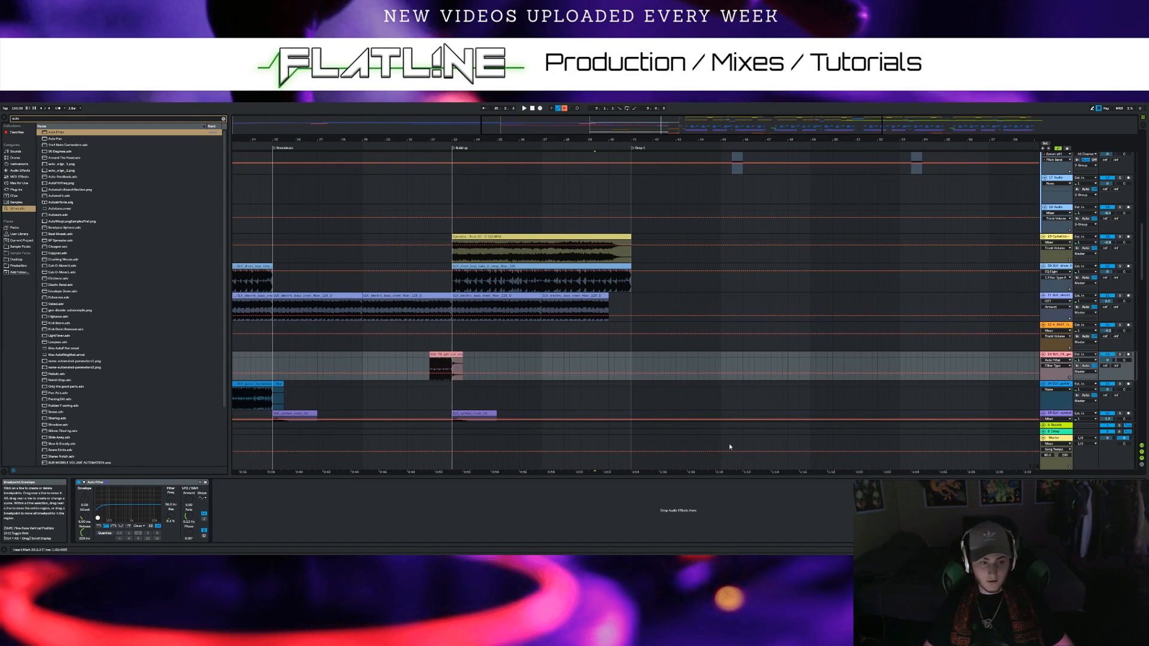
{"action": "left_click", "coordinate": [1060, 443]}
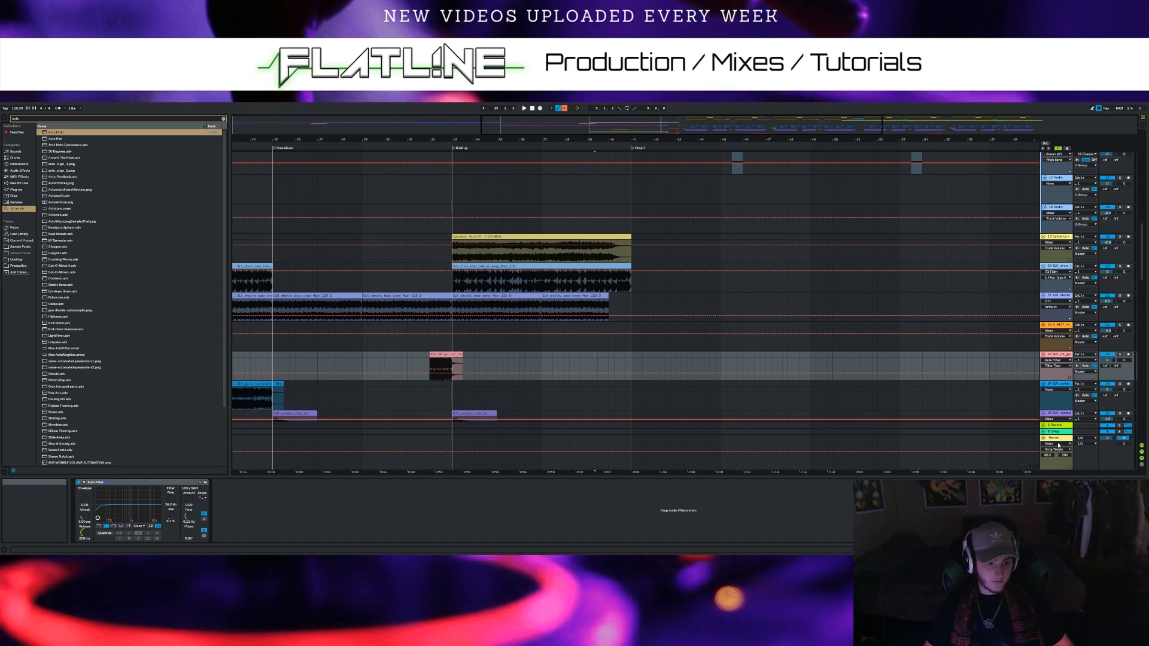
Remove the Auto Filter from the pink track
{"action": "left_click", "coordinate": [79, 483]}
{"action": "left_click", "coordinate": [114, 134]}
{"action": "right_click", "coordinate": [151, 482]}
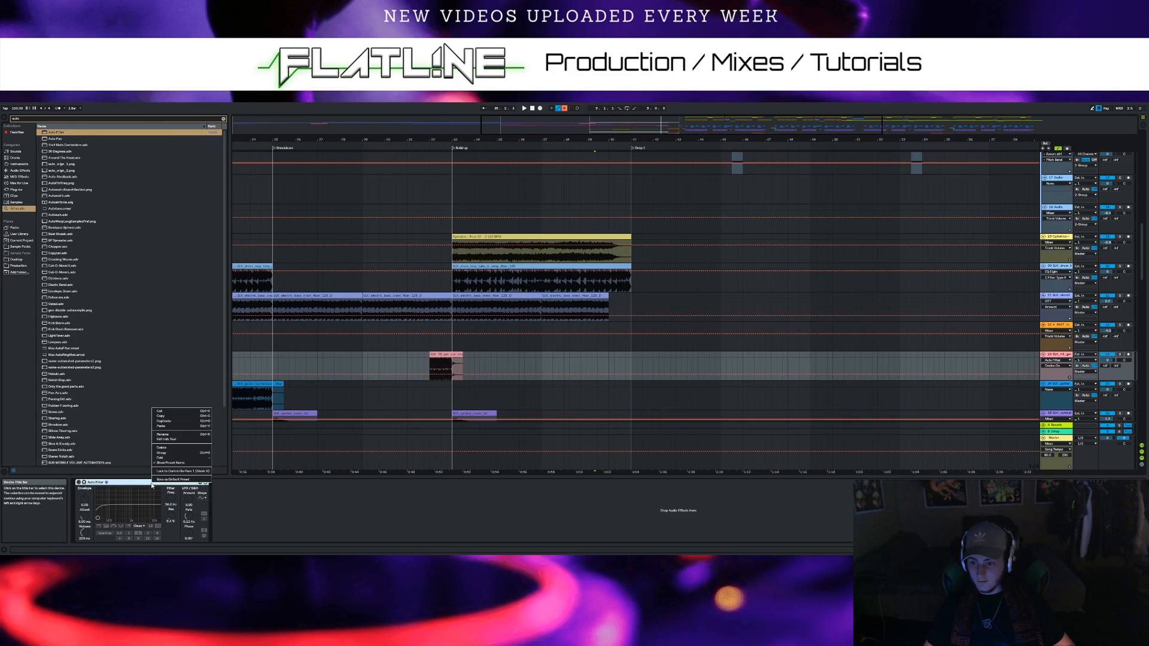
{"action": "left_click", "coordinate": [163, 415]}
{"action": "key", "text": "Delete"}
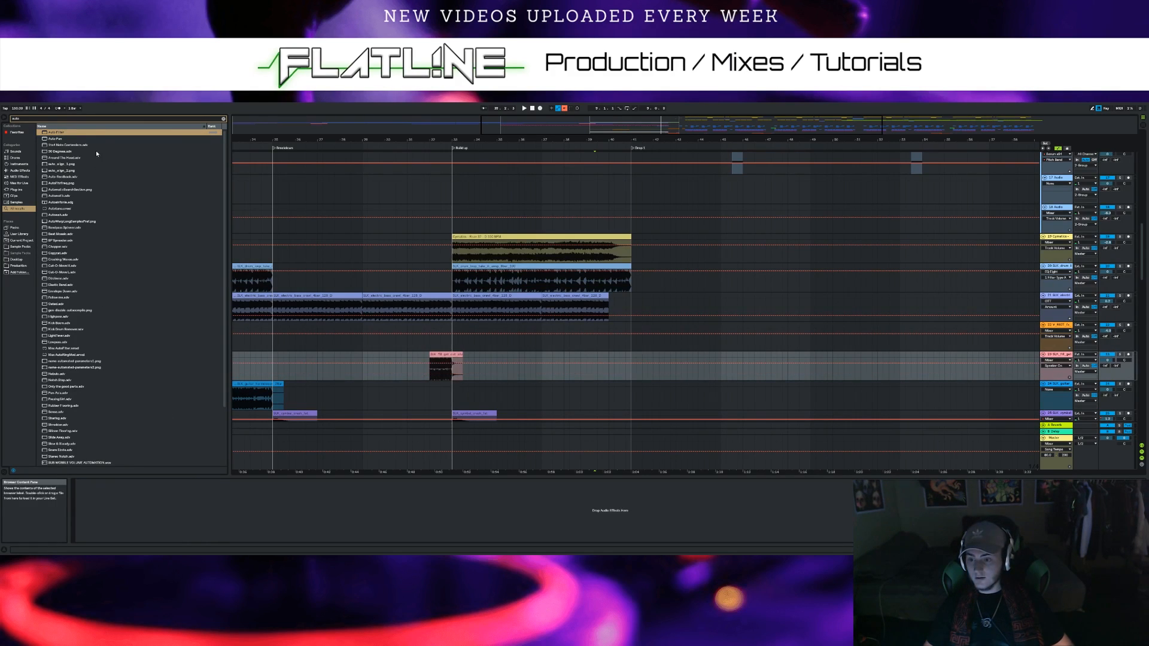
Add an Auto Filter to the Master track and set it to high-pass with the cutoff at the low end
{"action": "left_click", "coordinate": [49, 134]}
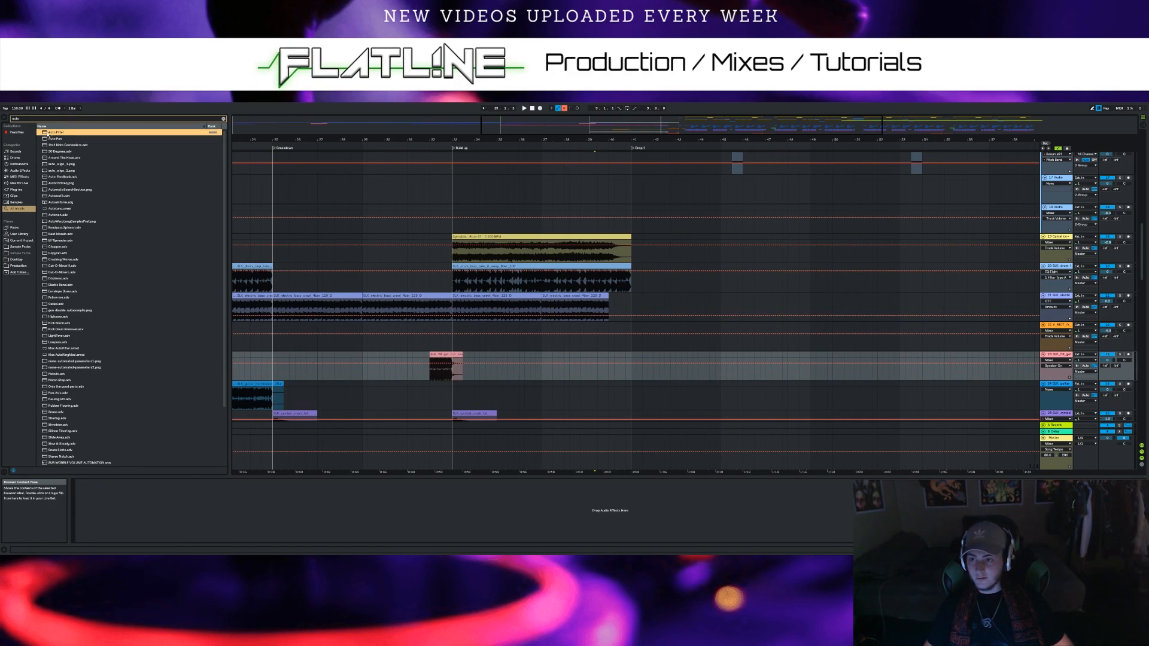
{"action": "left_click", "coordinate": [1051, 439]}
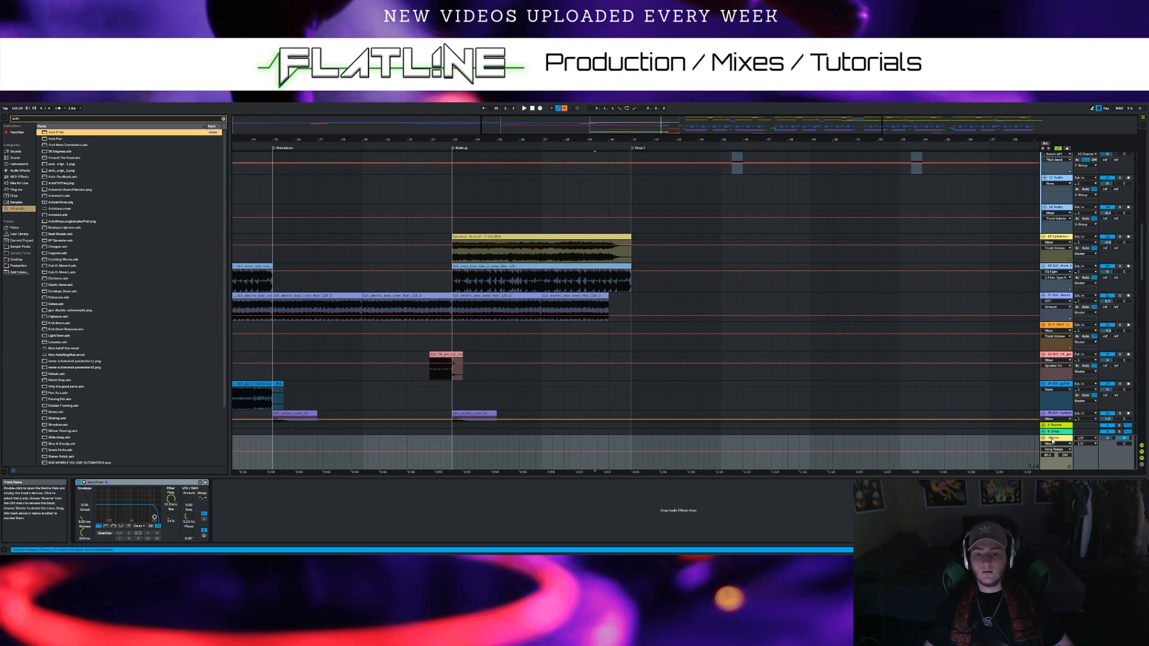
{"action": "left_click", "coordinate": [107, 527]}
{"action": "left_click_drag", "start_coordinate": [128, 515], "coordinate": [97, 514]}
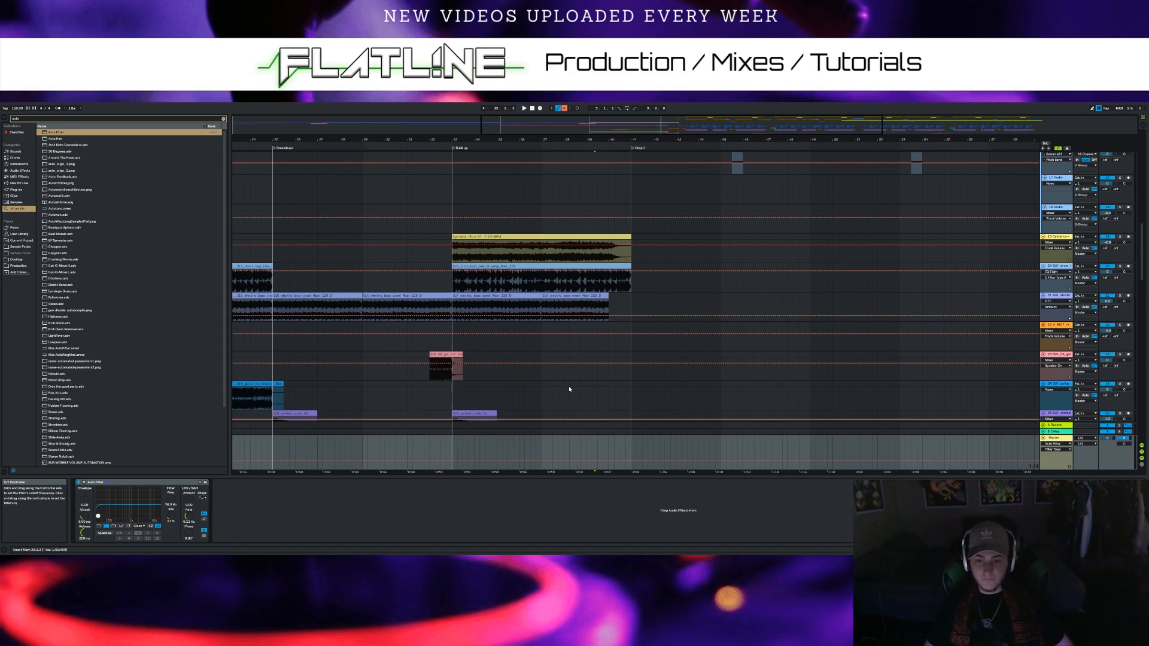
Show the Auto Filter's Frequency automation on the Master track
{"action": "scroll", "coordinate": [514, 383], "scroll_direction": "down", "scroll_amount": 3}
{"action": "scroll", "coordinate": [559, 316], "scroll_direction": "up", "scroll_amount": 1}
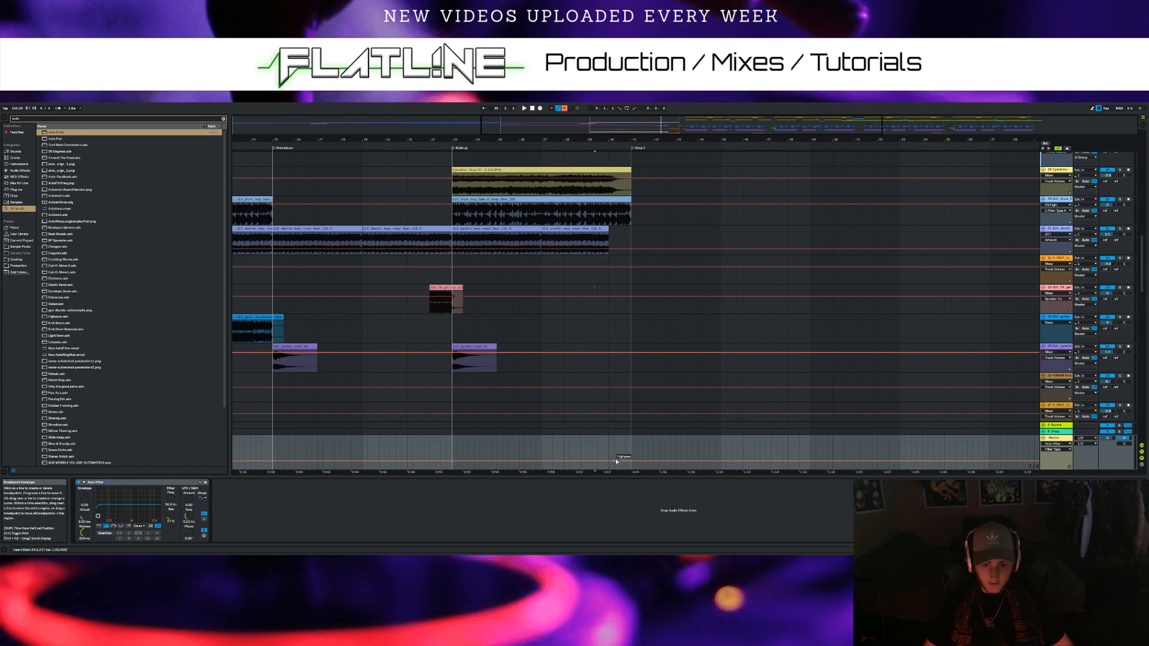
{"action": "left_click", "coordinate": [1058, 449]}
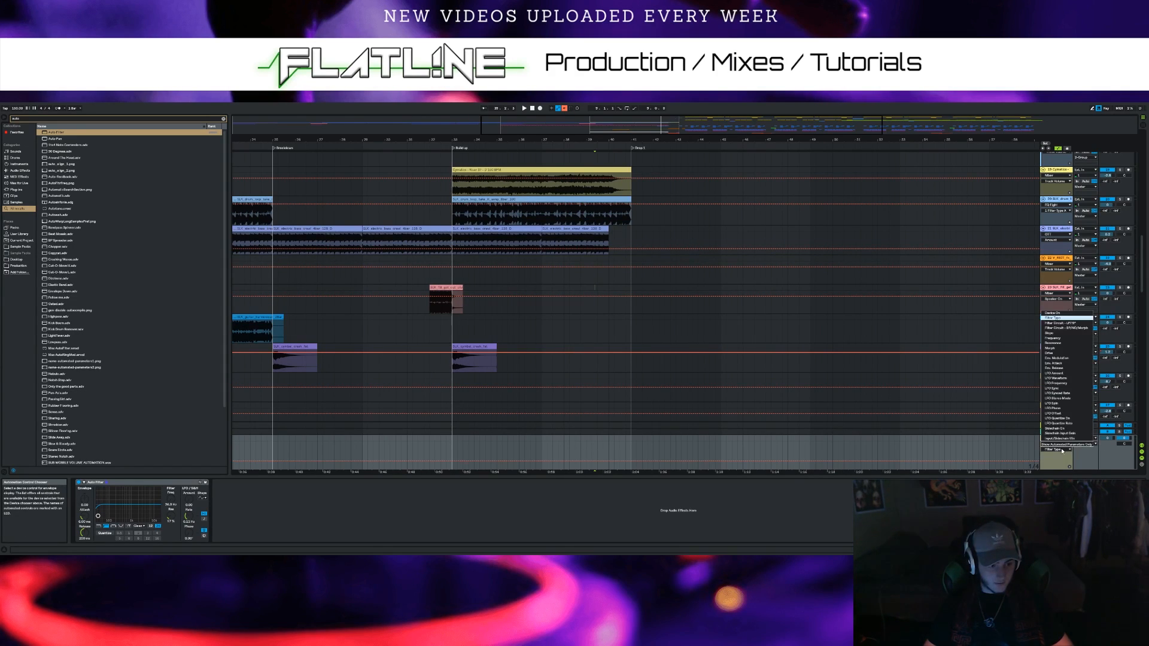
{"action": "left_click", "coordinate": [1052, 338]}
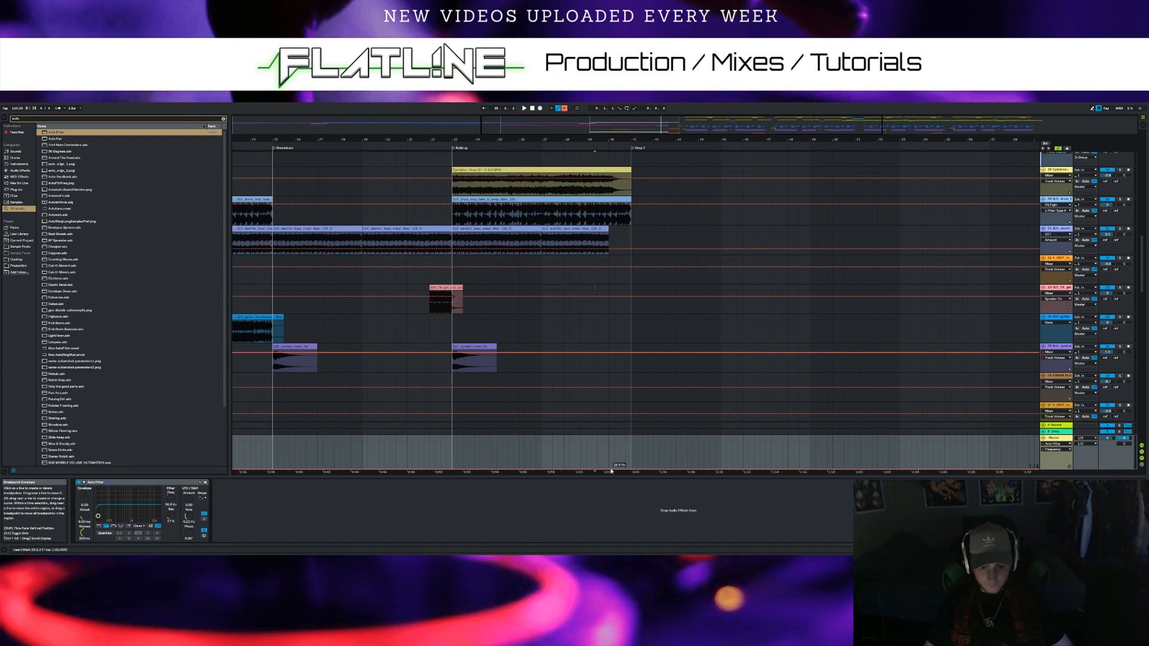
Draw a short curved Frequency rise on the Master peaking where the bass clip ends before Drop 1, and audition it from the buildup
{"action": "left_click_drag", "start_coordinate": [608, 471], "coordinate": [591, 469]}
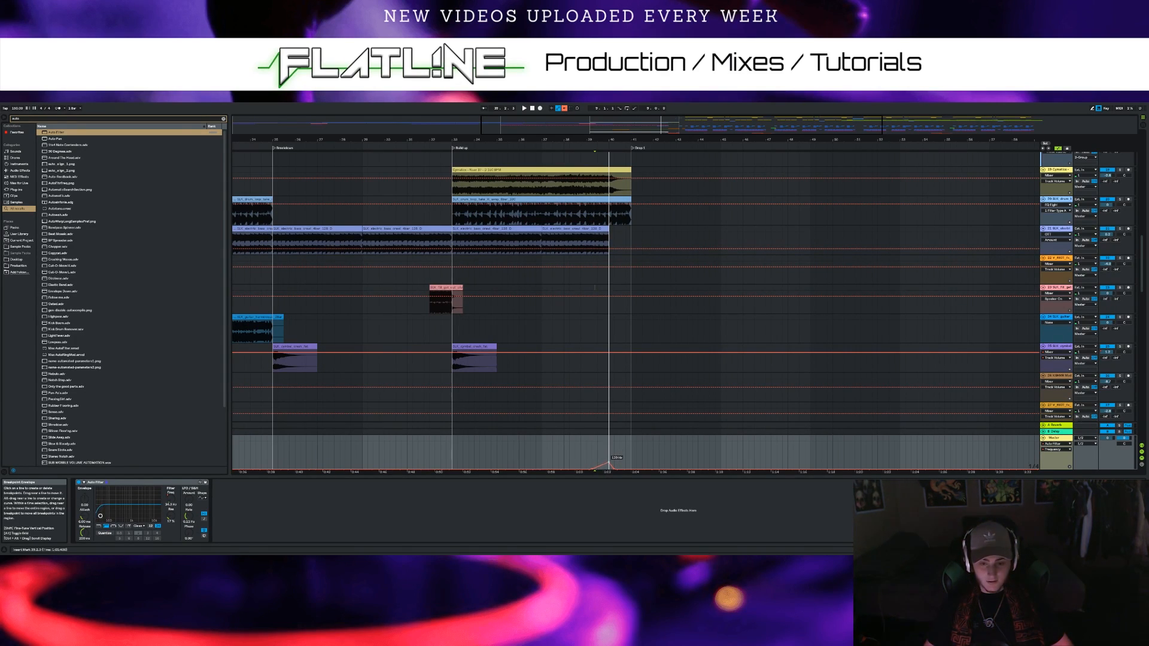
{"action": "left_click_drag", "start_coordinate": [591, 470], "coordinate": [597, 469]}
{"action": "key", "text": "space"}
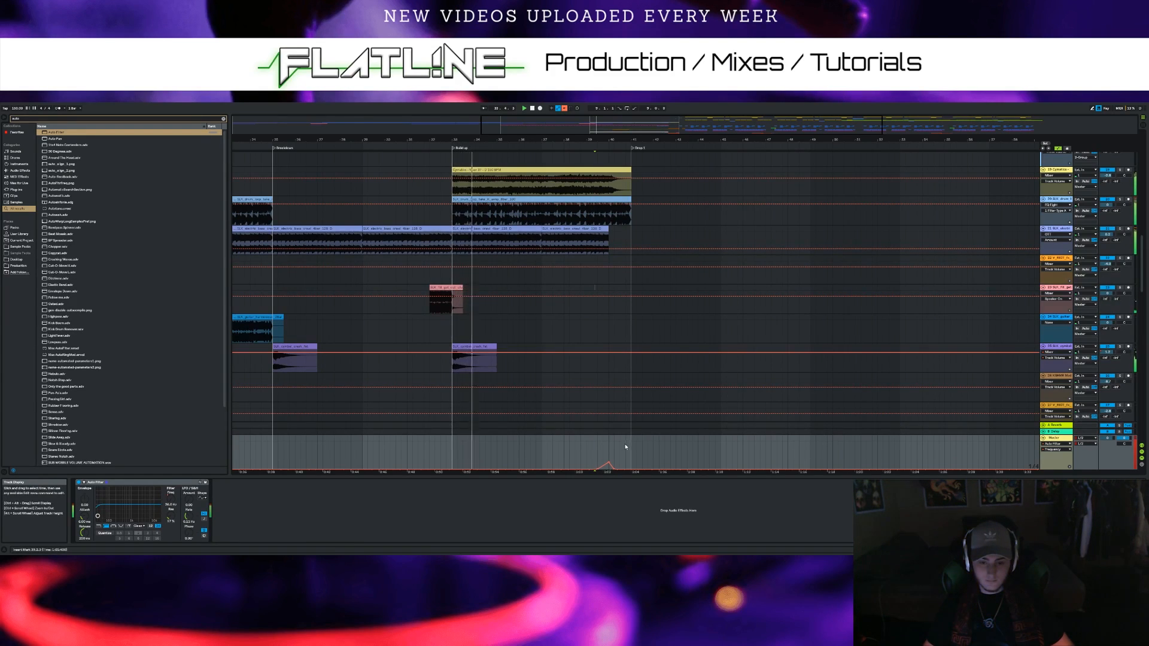
{"action": "scroll", "coordinate": [626, 442], "scroll_direction": "up", "scroll_amount": 3}
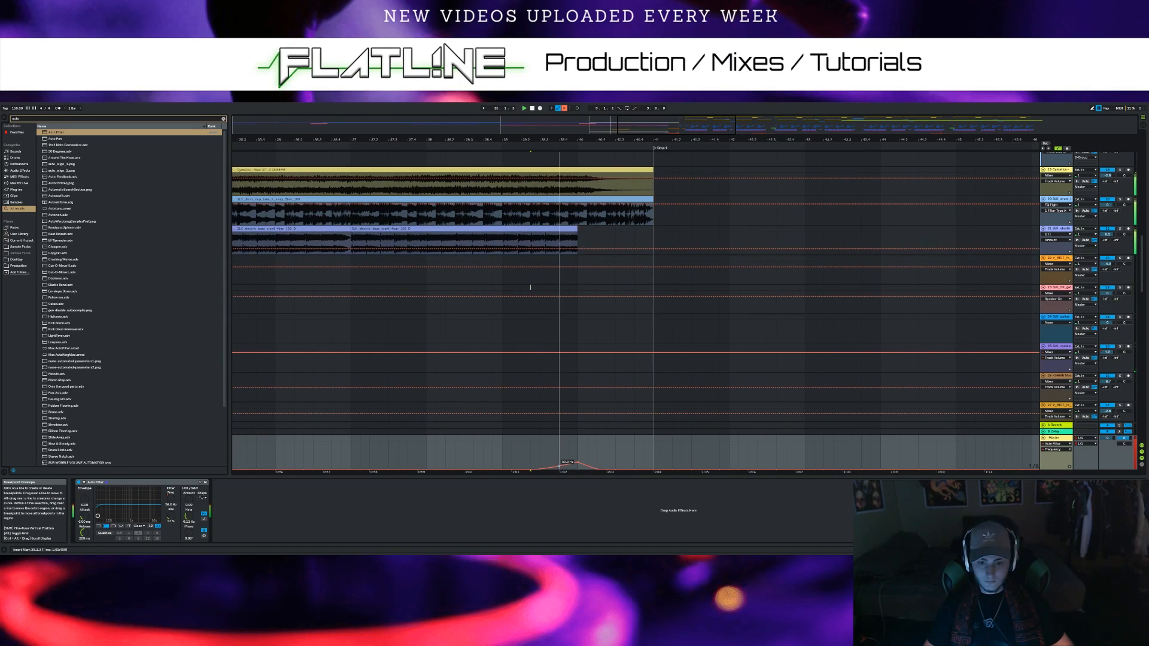
{"action": "left_click_drag", "start_coordinate": [561, 466], "coordinate": [578, 459]}
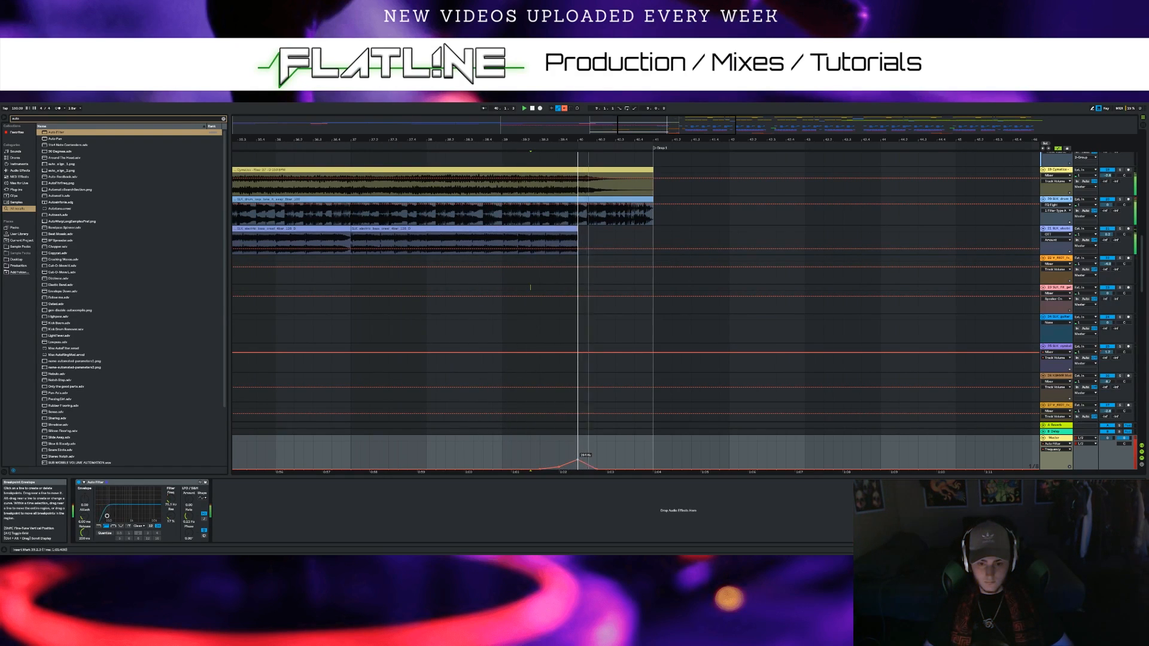
{"action": "left_click", "coordinate": [533, 109]}
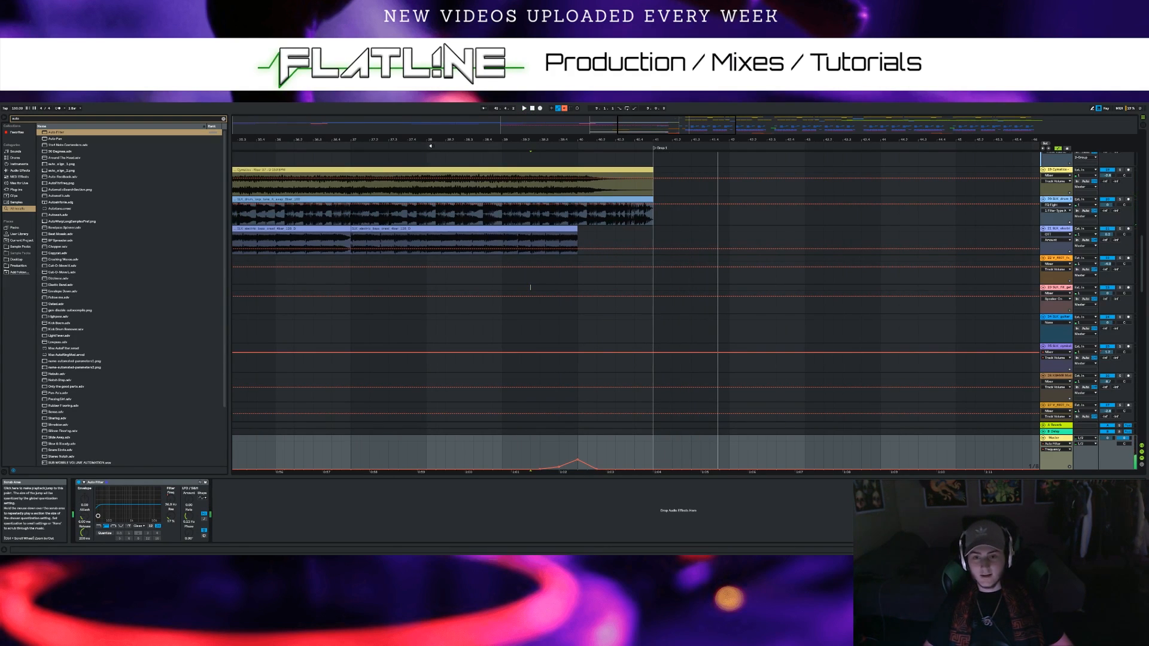
Examine the whole arrangement from the intro to Drop 1, including the synth and MIDI tracks that make up the drop
{"action": "scroll", "coordinate": [324, 197], "scroll_direction": "down", "scroll_amount": 5, "text": "ctrl"}
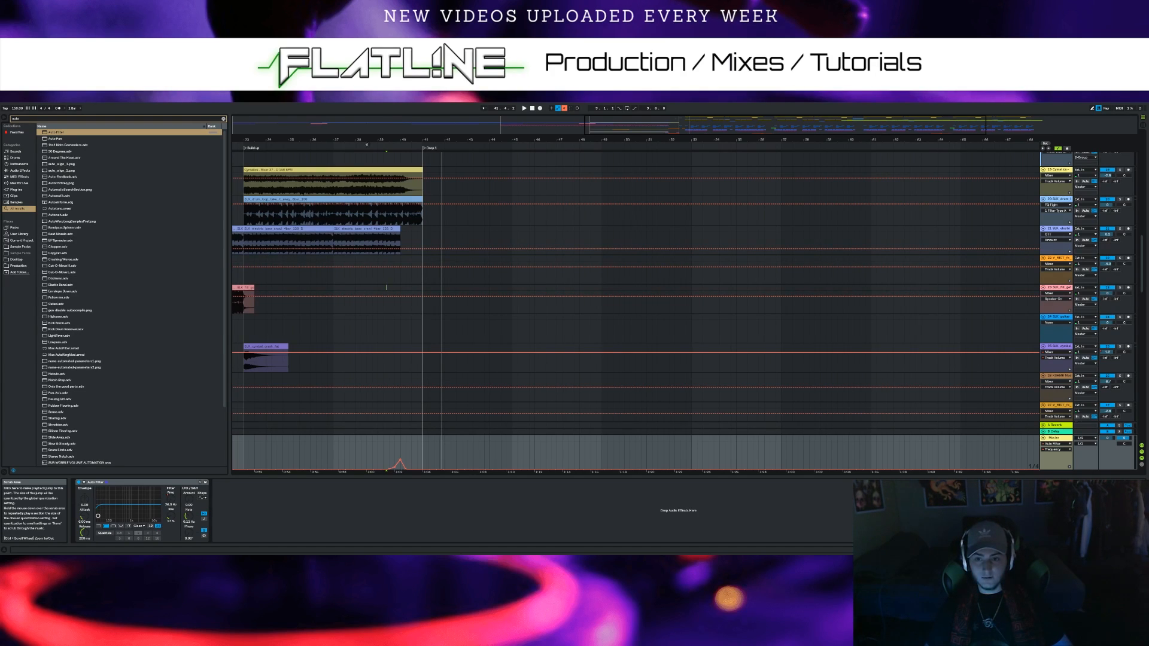
{"action": "left_click", "coordinate": [375, 146]}
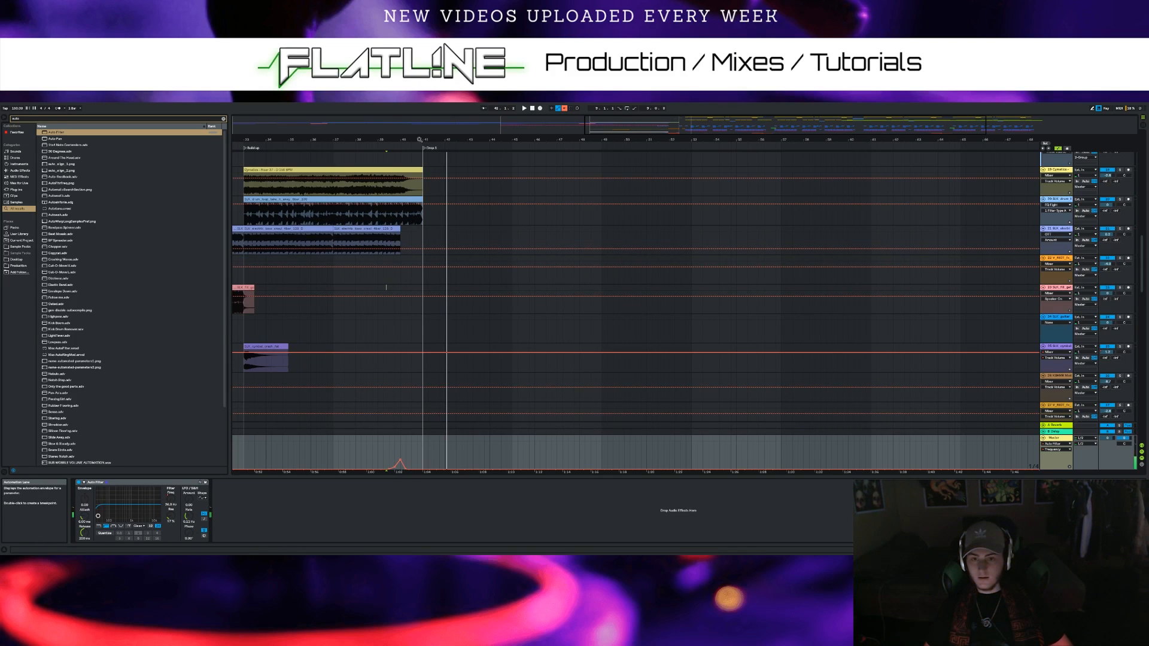
{"action": "left_click_drag", "start_coordinate": [387, 141], "coordinate": [651, 138]}
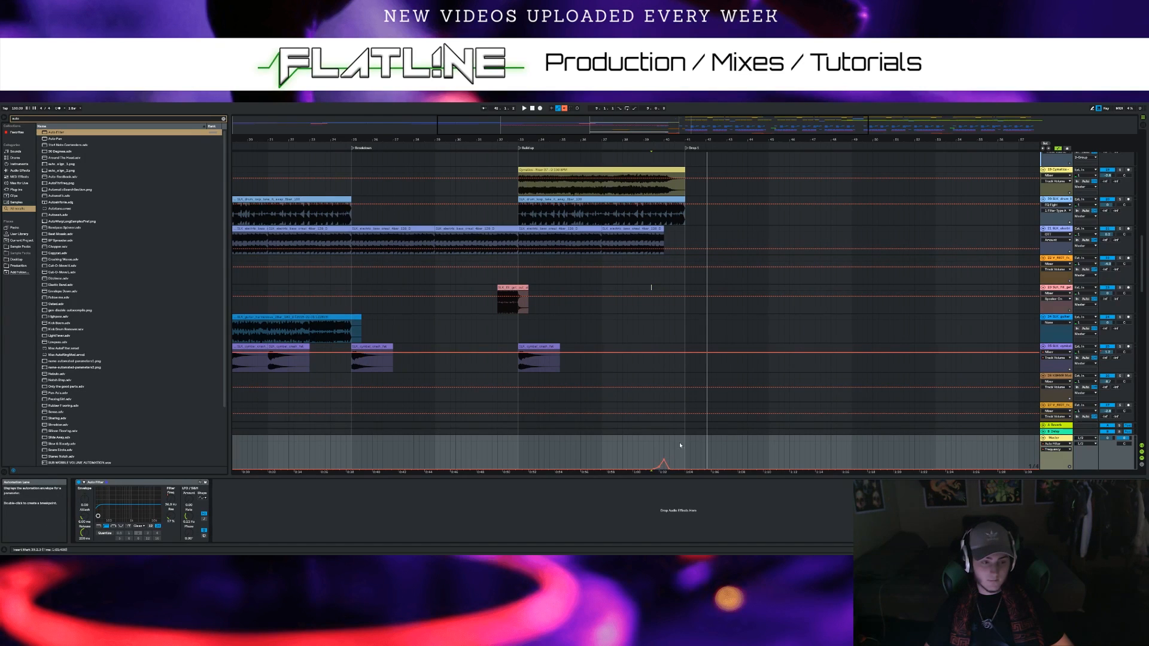
{"action": "left_click_drag", "start_coordinate": [547, 127], "coordinate": [547, 109]}
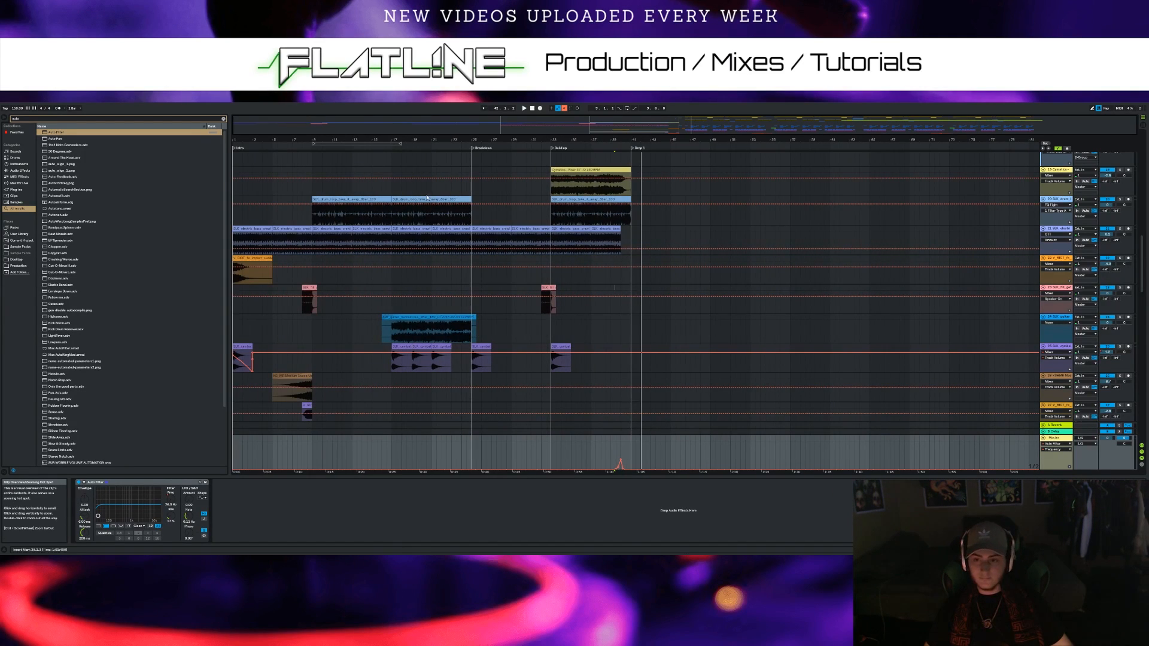
{"action": "scroll", "coordinate": [544, 323], "scroll_direction": "up", "scroll_amount": 1}
{"action": "scroll", "coordinate": [544, 323], "scroll_direction": "up", "scroll_amount": 10}
{"action": "scroll", "coordinate": [581, 361], "scroll_direction": "up", "scroll_amount": 8}
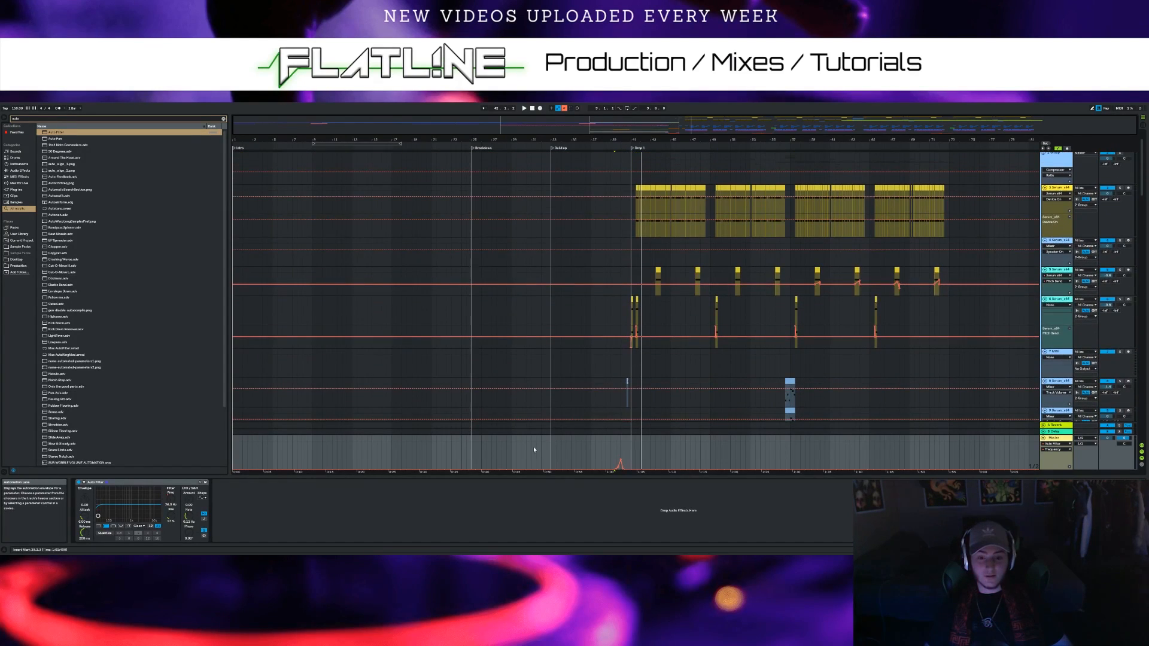
{"action": "scroll", "coordinate": [577, 366], "scroll_direction": "up", "scroll_amount": 2}
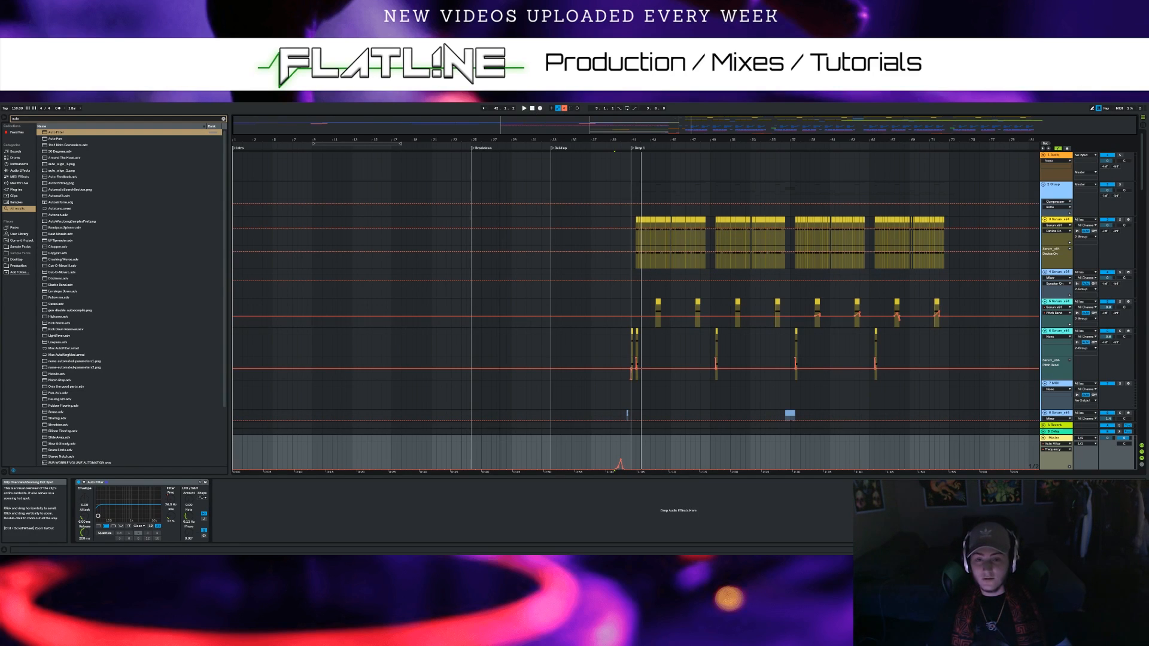
{"action": "scroll", "coordinate": [379, 246], "scroll_direction": "down", "scroll_amount": 4}
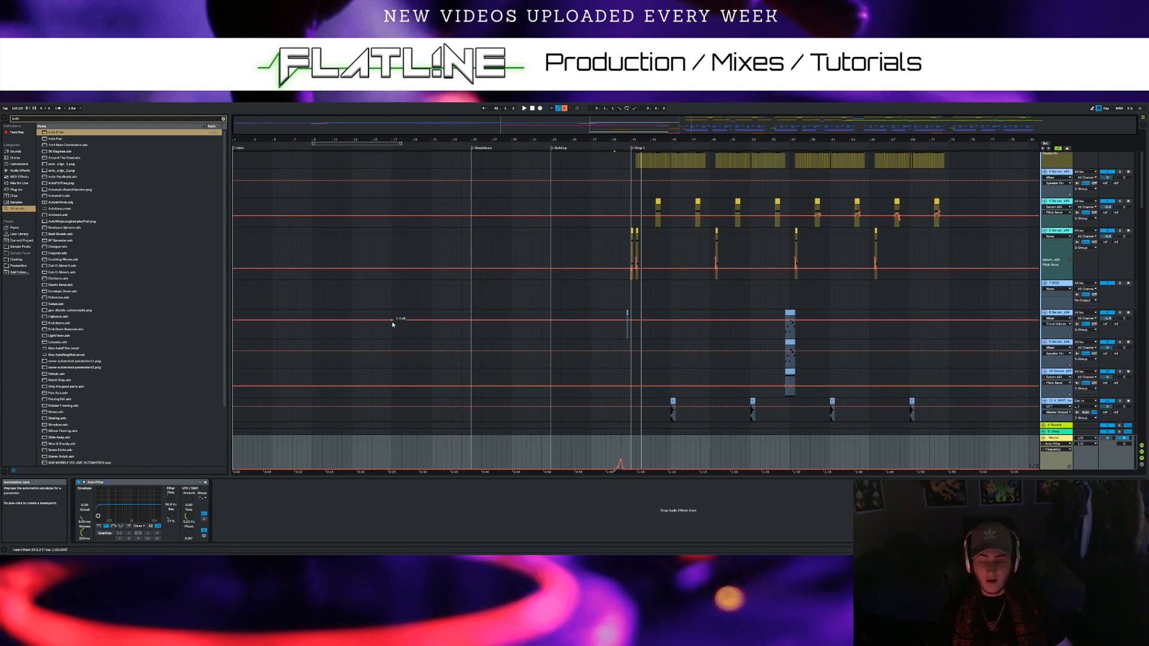
{"action": "scroll", "coordinate": [393, 325], "scroll_direction": "down", "scroll_amount": 1}
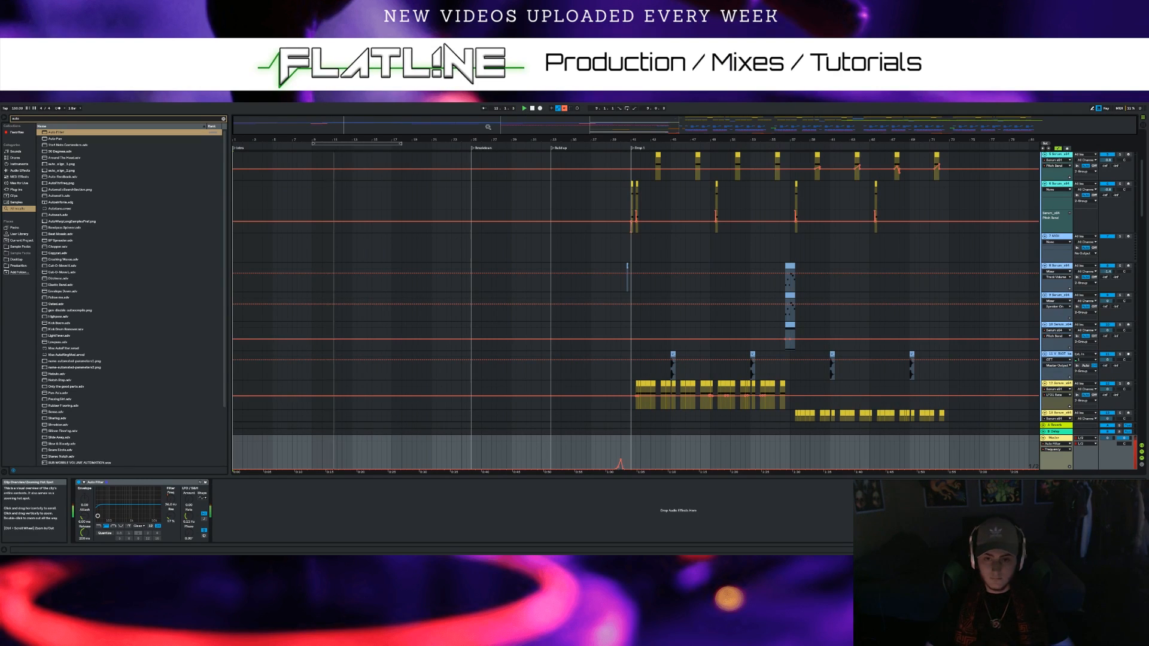
Listen to the arrangement from the intro through the buildup while examining the clip layout of the Drop 1 tracks
{"action": "scroll", "coordinate": [476, 307], "scroll_direction": "down", "scroll_amount": 2}
{"action": "scroll", "coordinate": [476, 309], "scroll_direction": "down", "scroll_amount": 1}
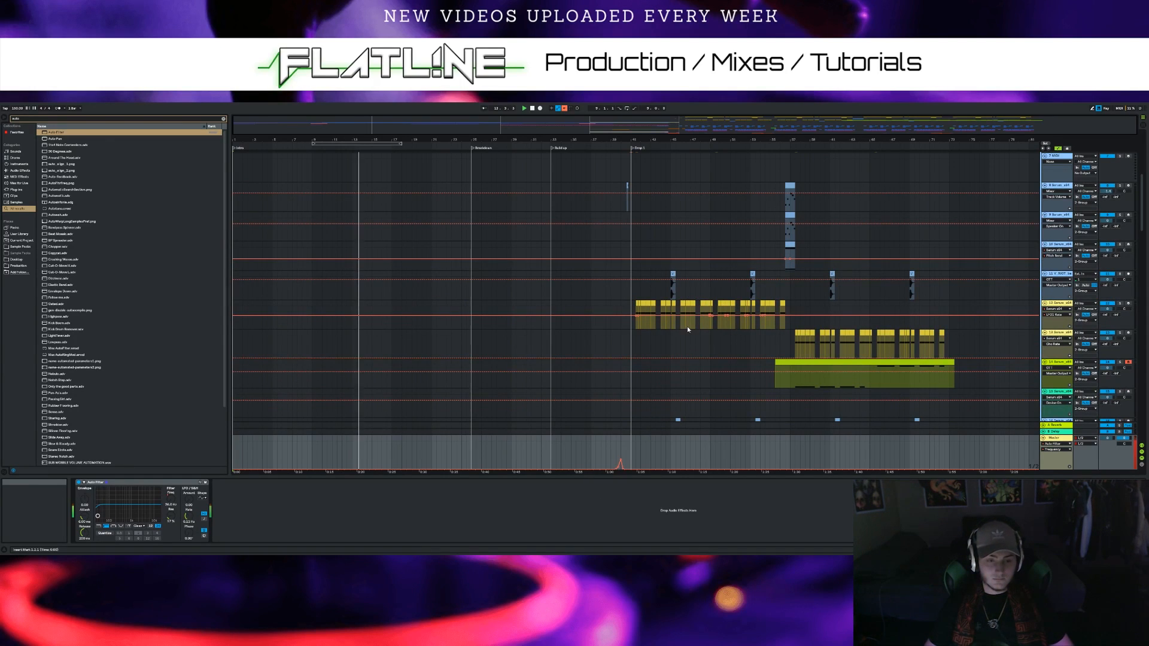
{"action": "scroll", "coordinate": [681, 370], "scroll_direction": "down", "scroll_amount": 3}
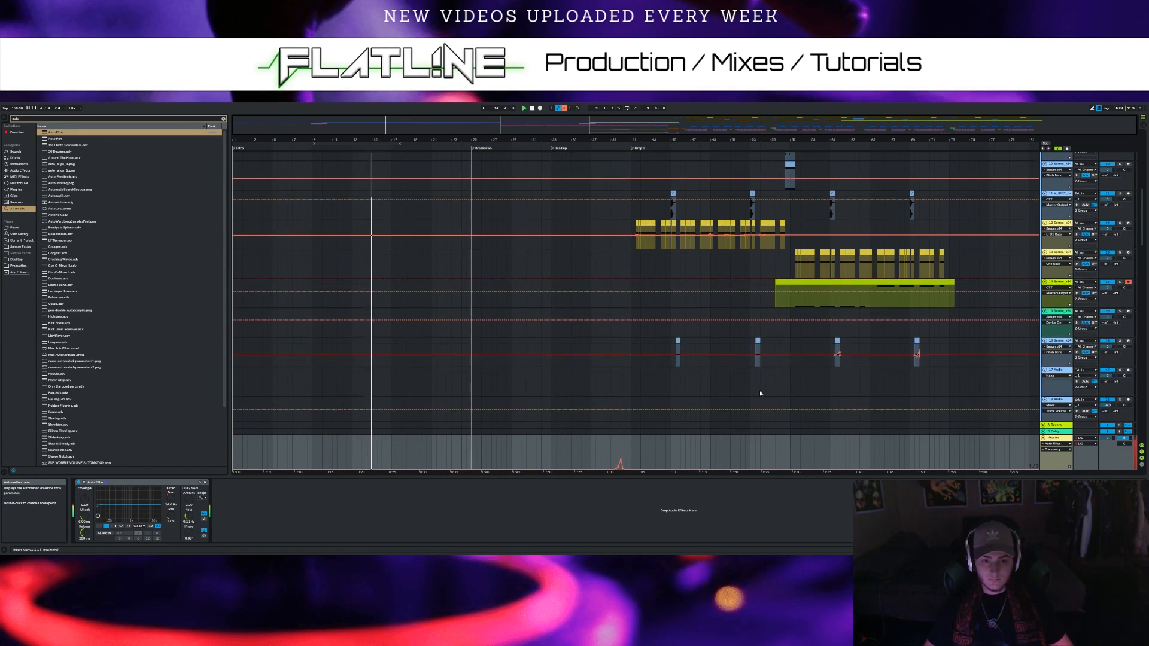
{"action": "scroll", "coordinate": [738, 383], "scroll_direction": "down", "scroll_amount": 2}
{"action": "left_click_drag", "start_coordinate": [1143, 252], "coordinate": [1146, 175]}
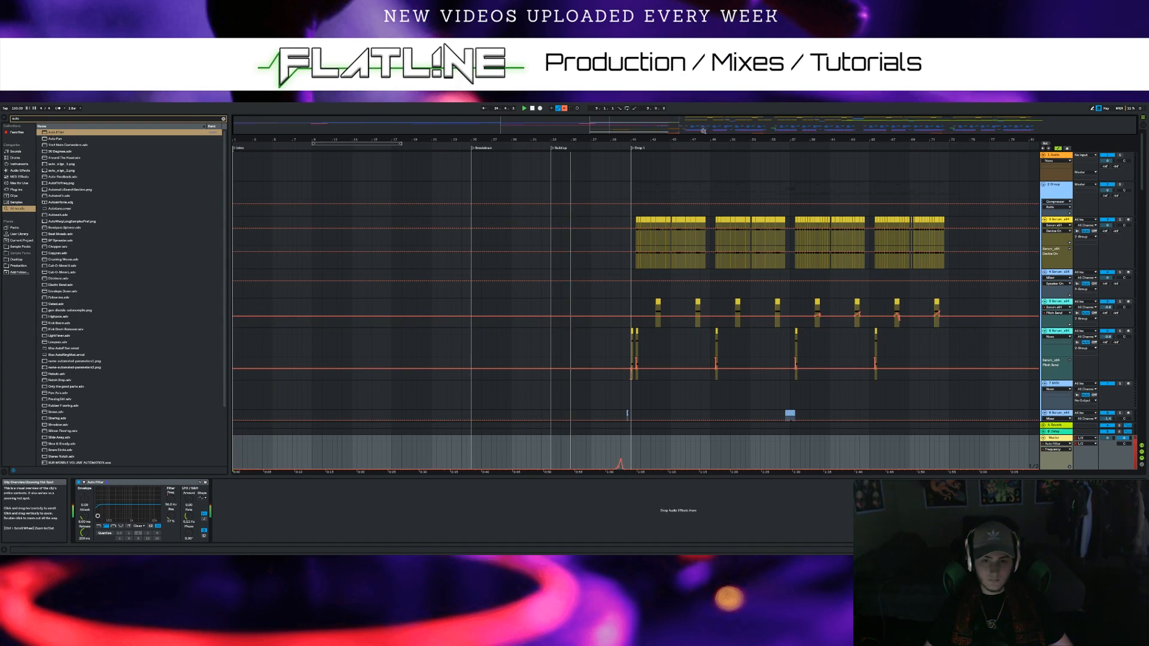
{"action": "scroll", "coordinate": [657, 290], "scroll_direction": "down", "scroll_amount": 5}
{"action": "scroll", "coordinate": [656, 286], "scroll_direction": "down", "scroll_amount": 8}
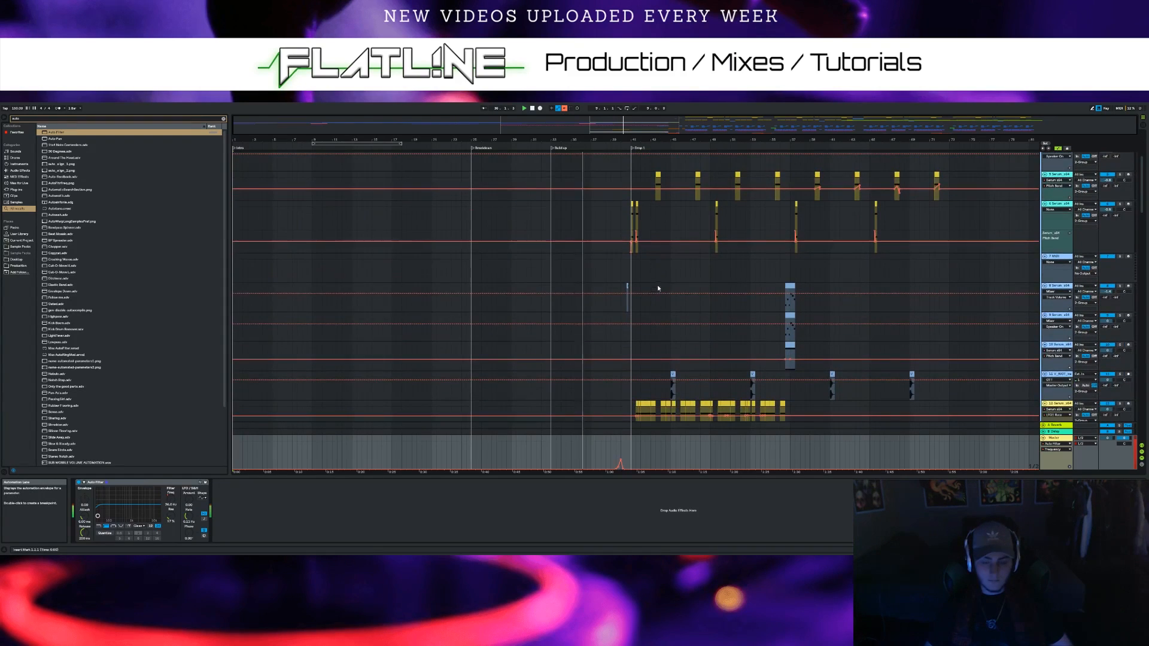
{"action": "scroll", "coordinate": [1142, 226], "scroll_direction": "down", "scroll_amount": 7}
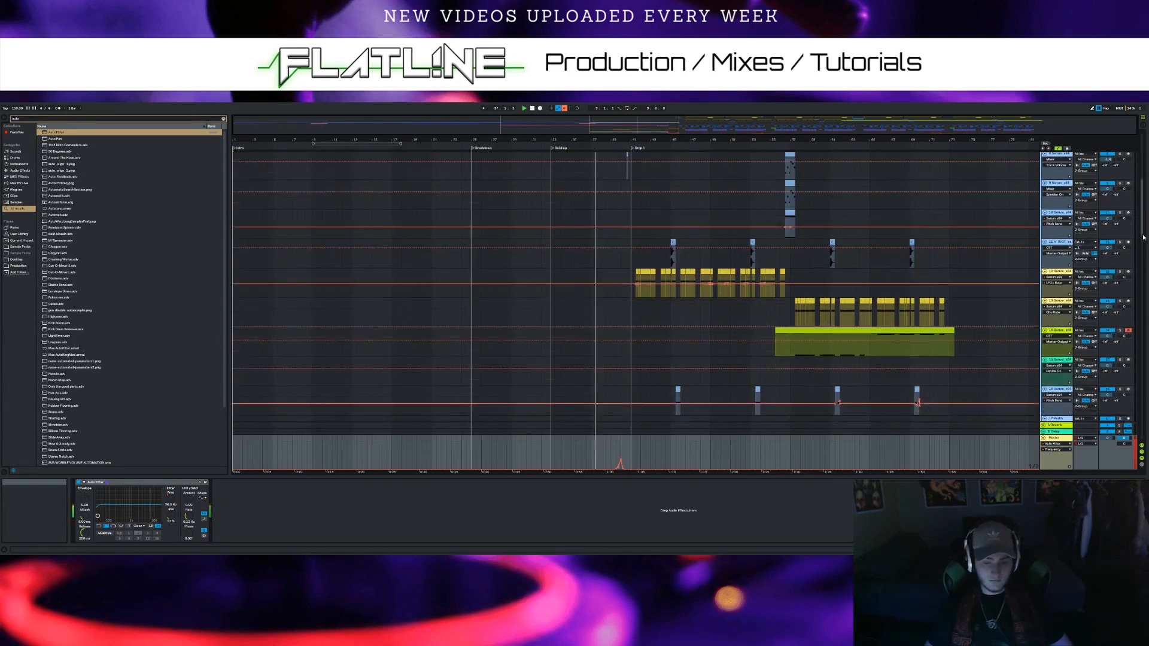
{"action": "scroll", "coordinate": [1138, 210], "scroll_direction": "up", "scroll_amount": 12}
{"action": "scroll", "coordinate": [1138, 210], "scroll_direction": "up", "scroll_amount": 10}
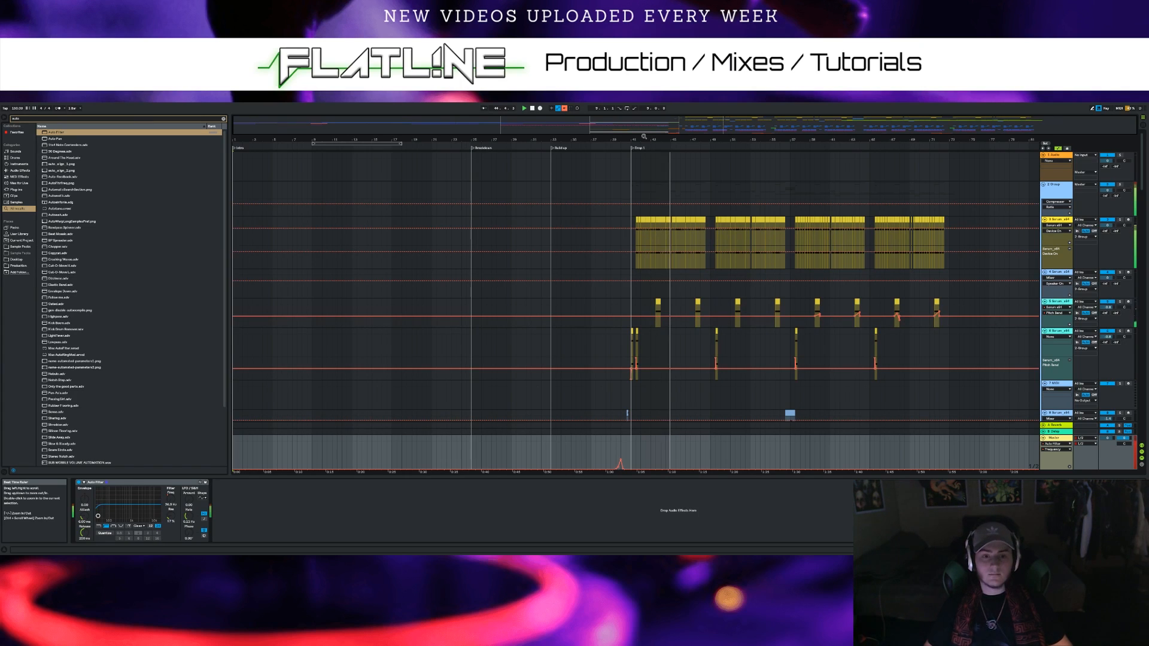
Listen to the first half of Drop 1 and examine its synth layers up to the blue fill clips
{"action": "scroll", "coordinate": [733, 273], "scroll_direction": "down", "scroll_amount": 5}
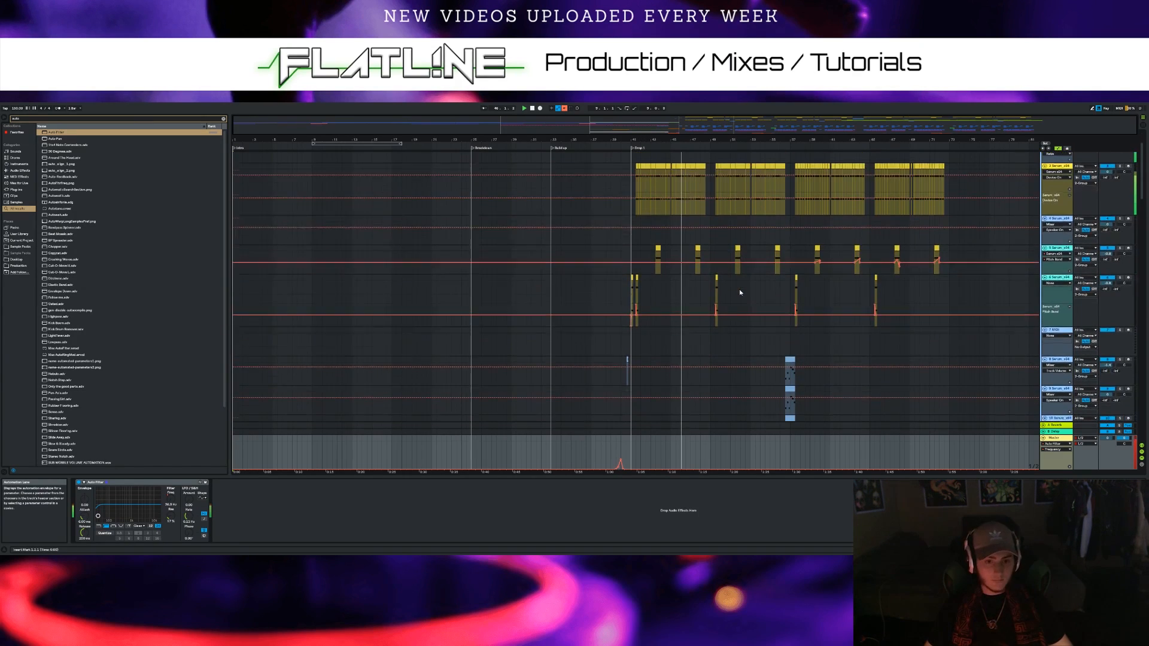
{"action": "scroll", "coordinate": [739, 291], "scroll_direction": "up", "scroll_amount": 5}
{"action": "left_click_drag", "start_coordinate": [628, 140], "coordinate": [396, 215]}
{"action": "scroll", "coordinate": [738, 365], "scroll_direction": "right", "scroll_amount": 5}
{"action": "scroll", "coordinate": [679, 377], "scroll_direction": "down", "scroll_amount": 2}
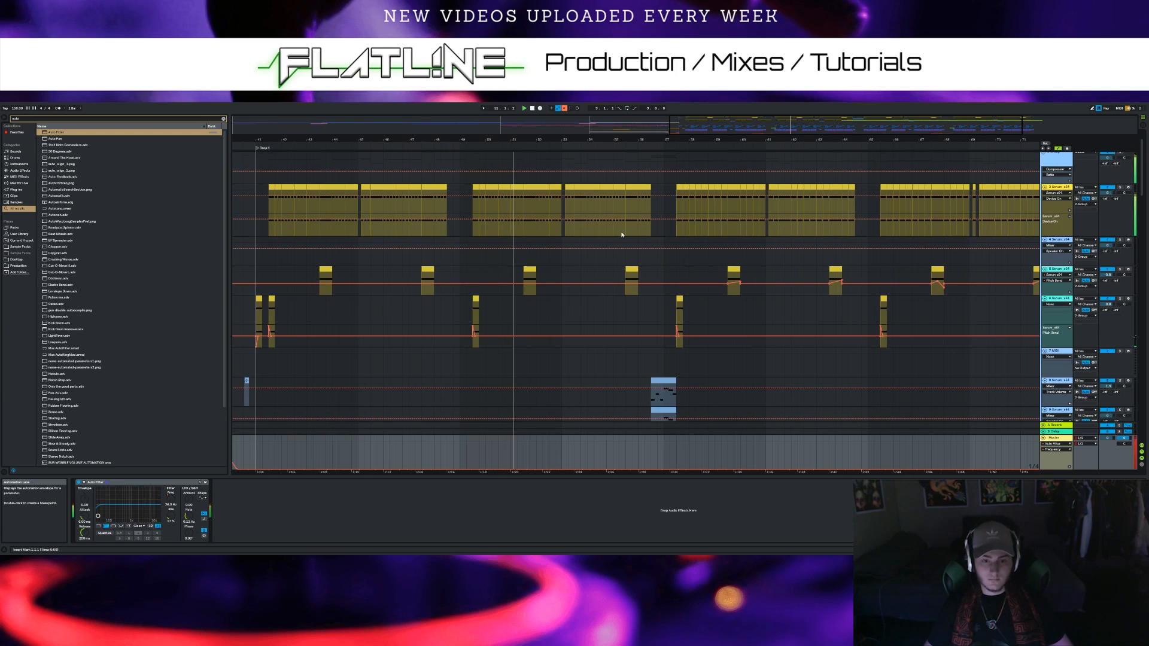
{"action": "scroll", "coordinate": [620, 260], "scroll_direction": "down", "scroll_amount": 5}
{"action": "scroll", "coordinate": [620, 270], "scroll_direction": "down", "scroll_amount": 3}
{"action": "scroll", "coordinate": [625, 267], "scroll_direction": "down", "scroll_amount": 2}
{"action": "scroll", "coordinate": [662, 271], "scroll_direction": "up", "scroll_amount": 5}
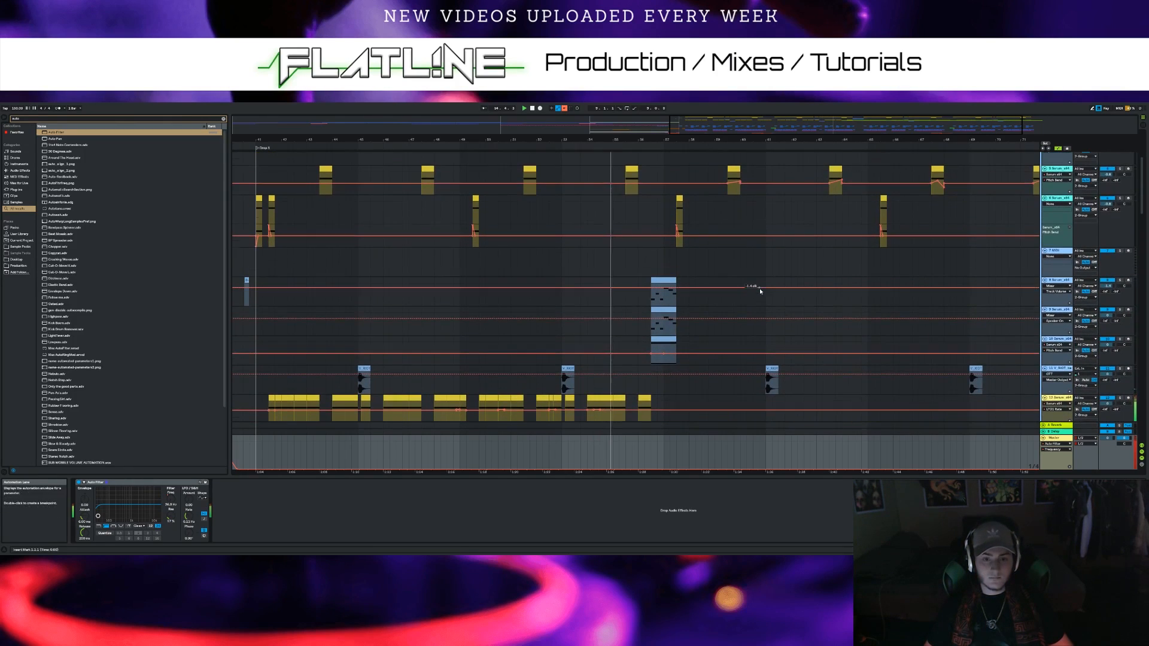
{"action": "scroll", "coordinate": [763, 306], "scroll_direction": "up", "scroll_amount": 2}
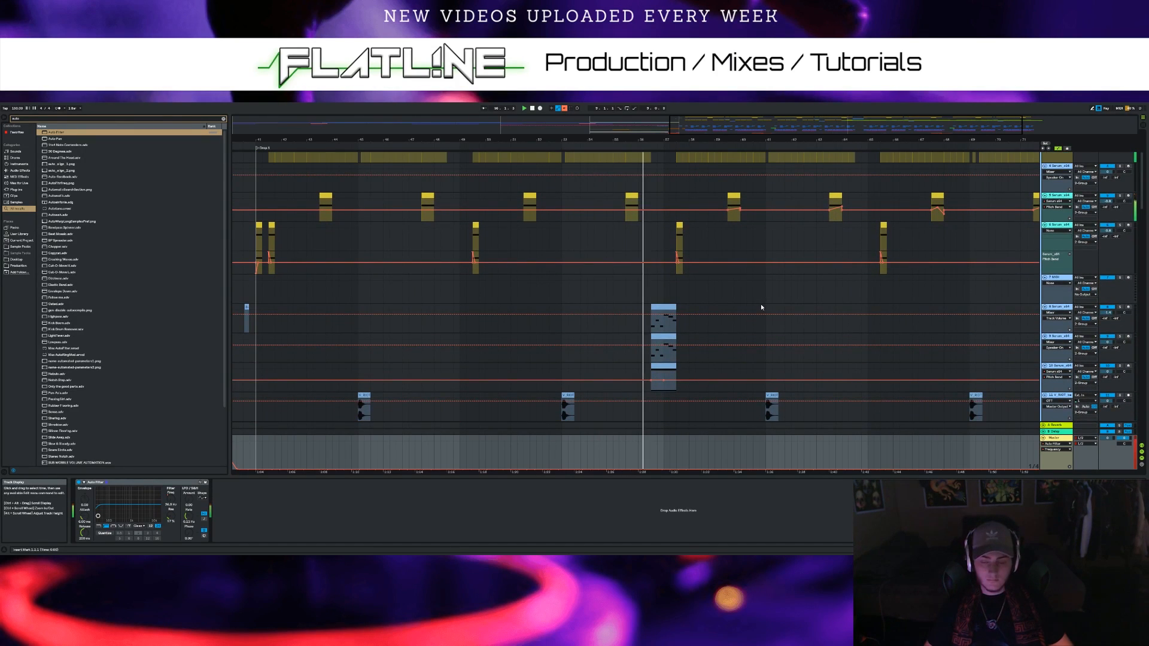
{"action": "scroll", "coordinate": [742, 299], "scroll_direction": "up", "scroll_amount": 1}
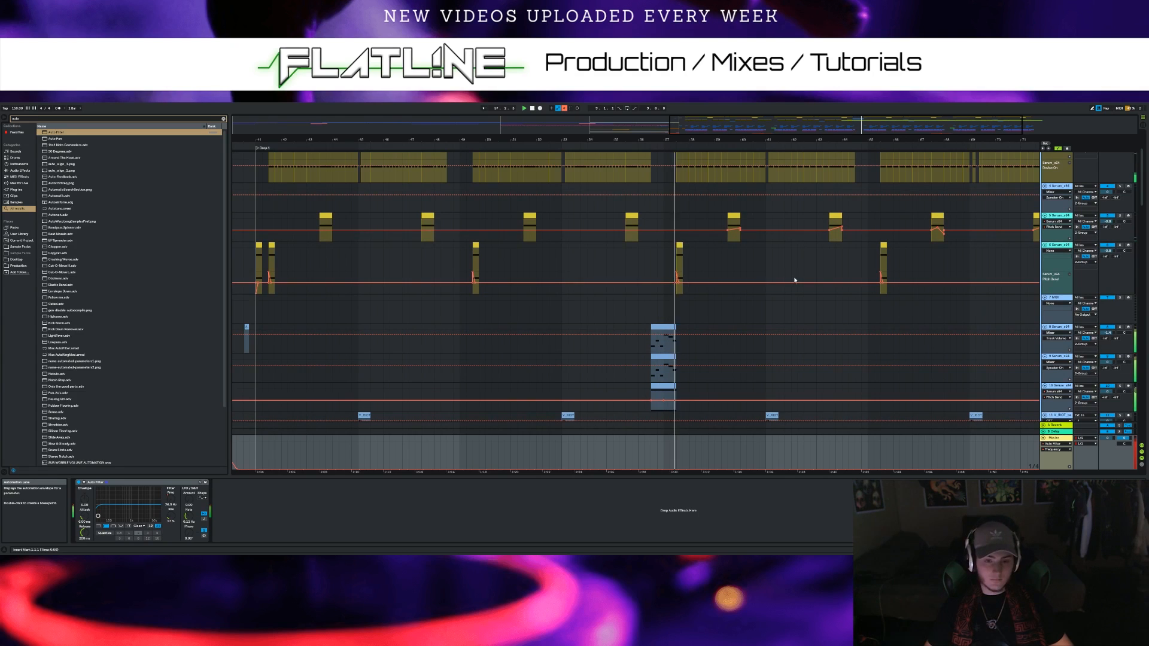
Listen to the second half of Drop 1, stop playback after its last clips, and bring the full arrangement back into view
{"action": "scroll", "coordinate": [718, 276], "scroll_direction": "up", "scroll_amount": 3}
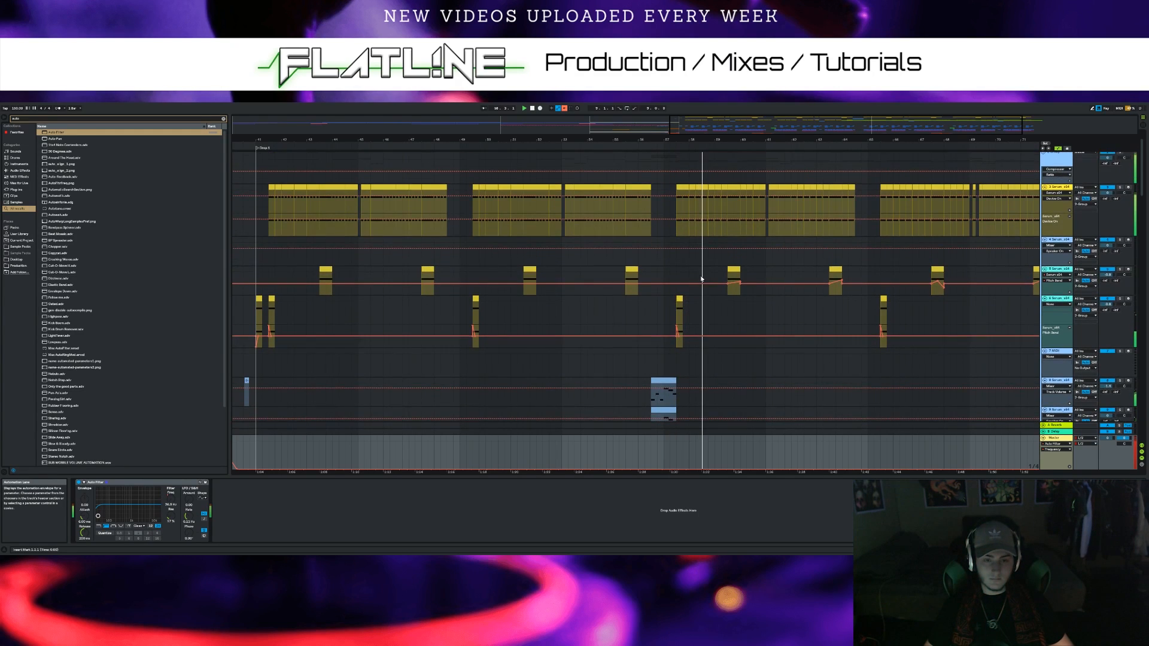
{"action": "scroll", "coordinate": [703, 282], "scroll_direction": "up", "scroll_amount": 1}
{"action": "scroll", "coordinate": [703, 281], "scroll_direction": "up", "scroll_amount": 1}
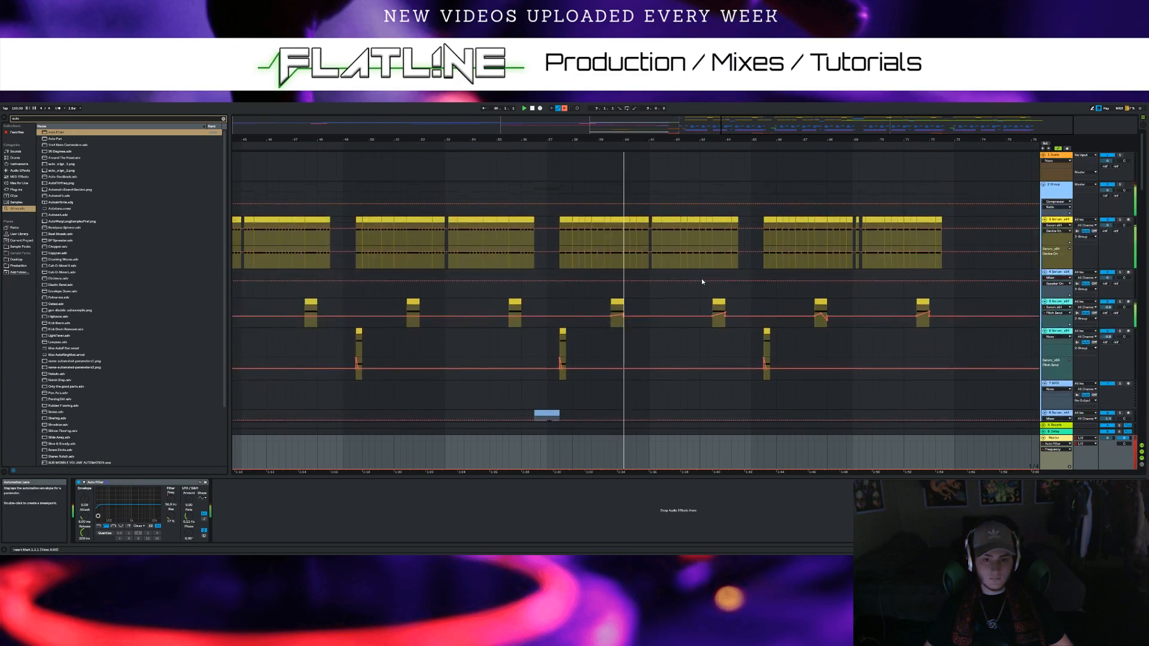
{"action": "left_click", "coordinate": [726, 127]}
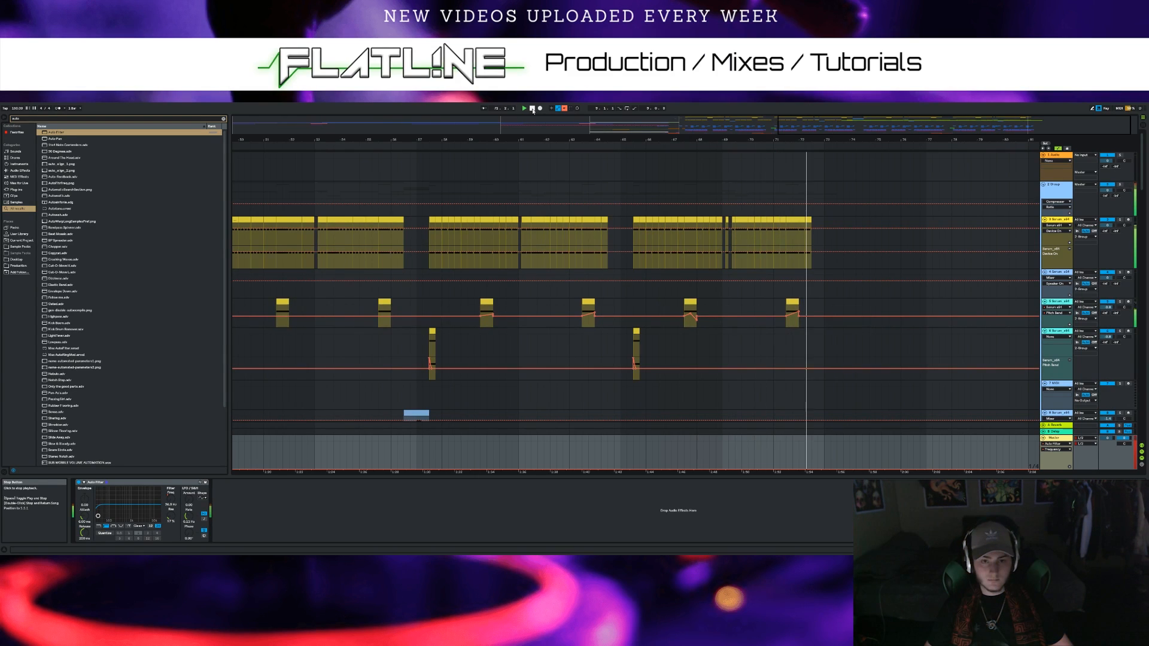
{"action": "left_click", "coordinate": [532, 109]}
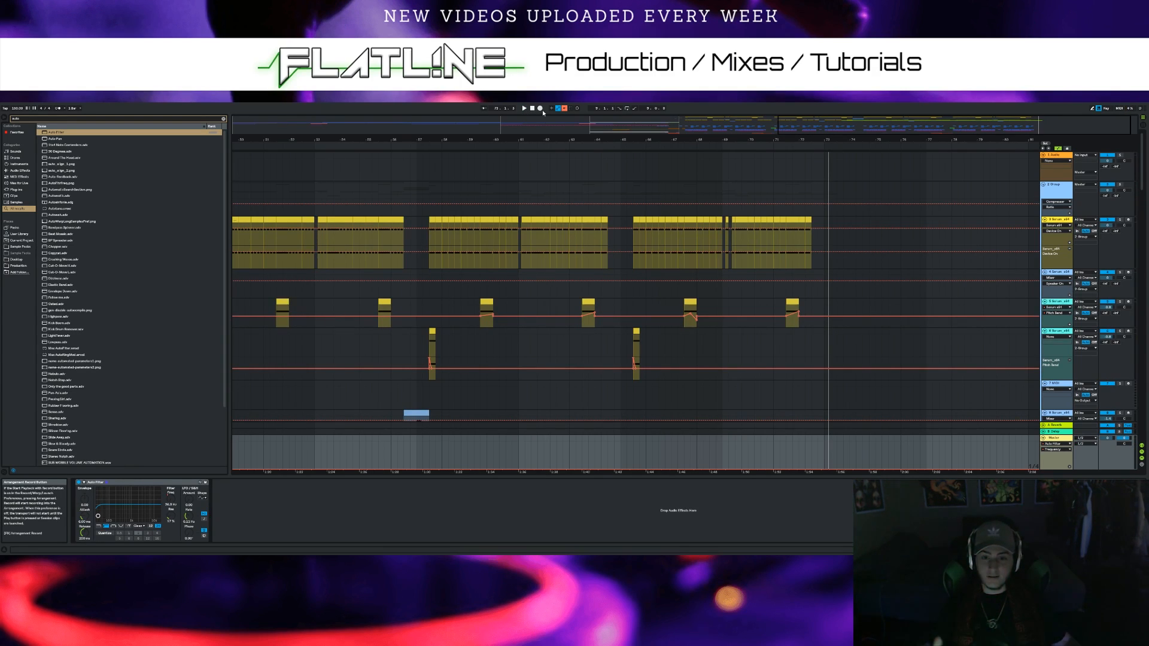
{"action": "left_click_drag", "start_coordinate": [838, 125], "coordinate": [402, 123]}
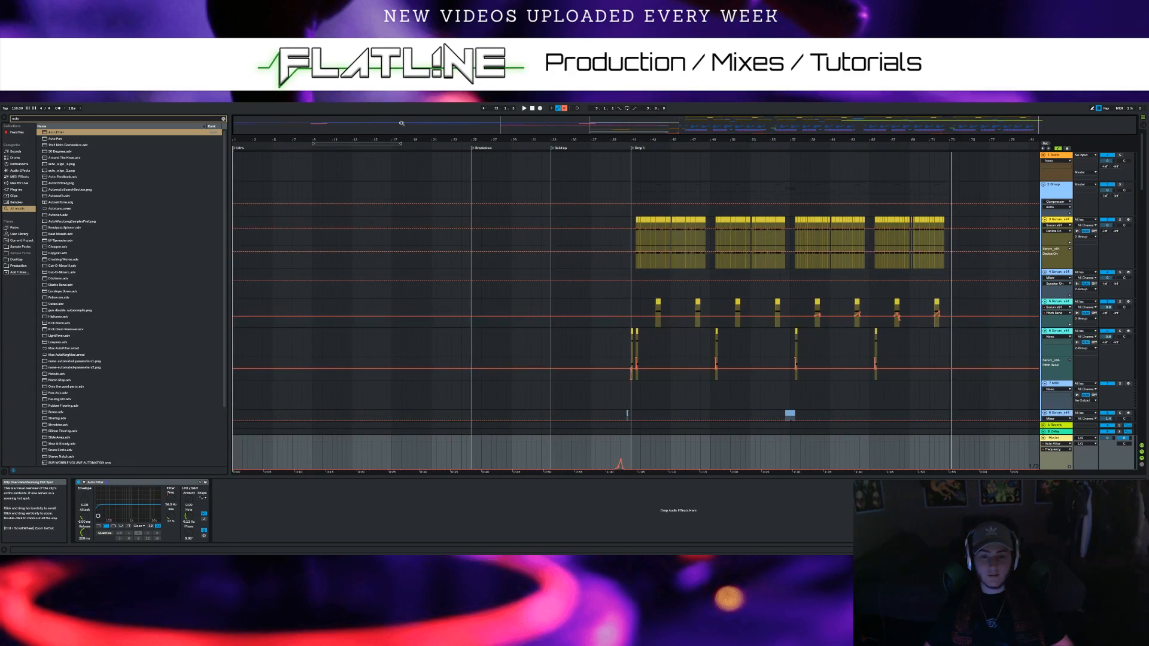